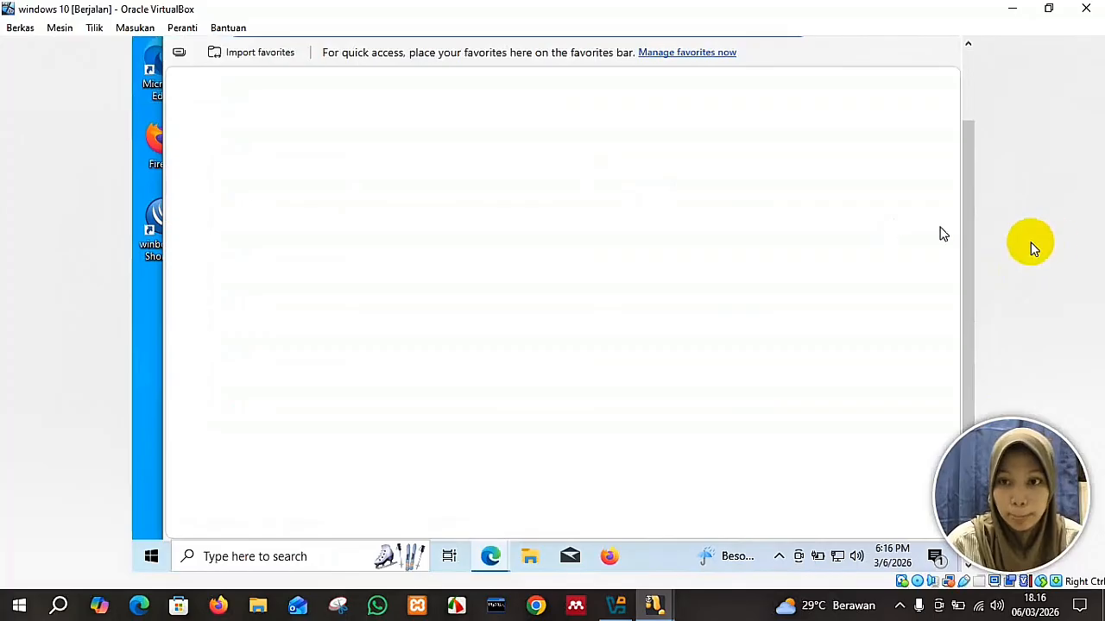
Open WebFig at 192.168.2.2 in Edge and log in as admin to see the Interface List.
drag(965, 265, 965, 195)
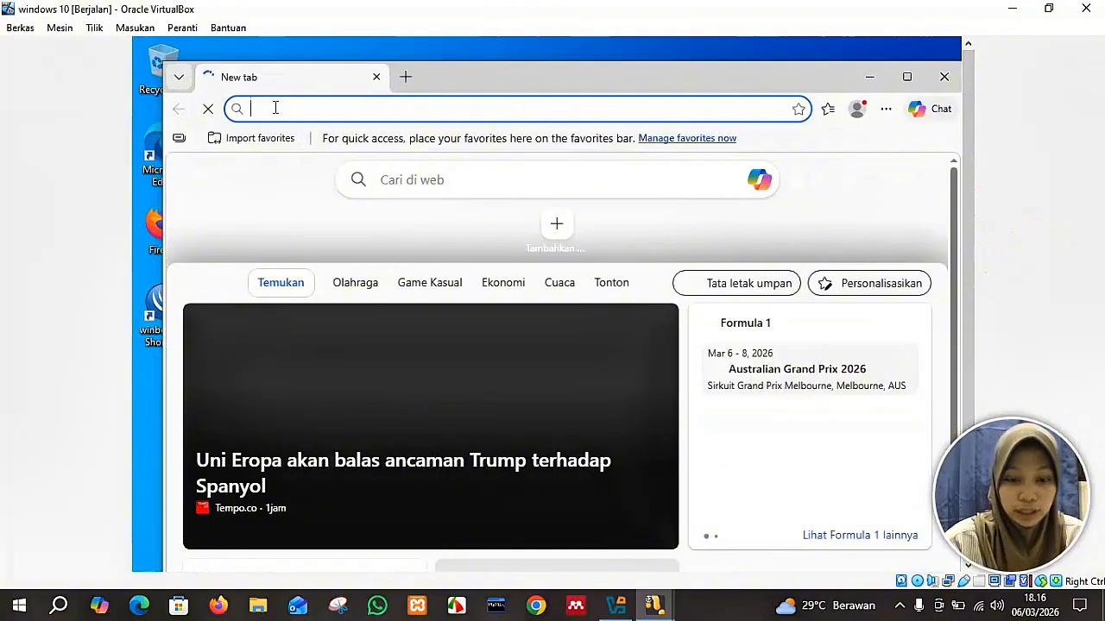
text(192)
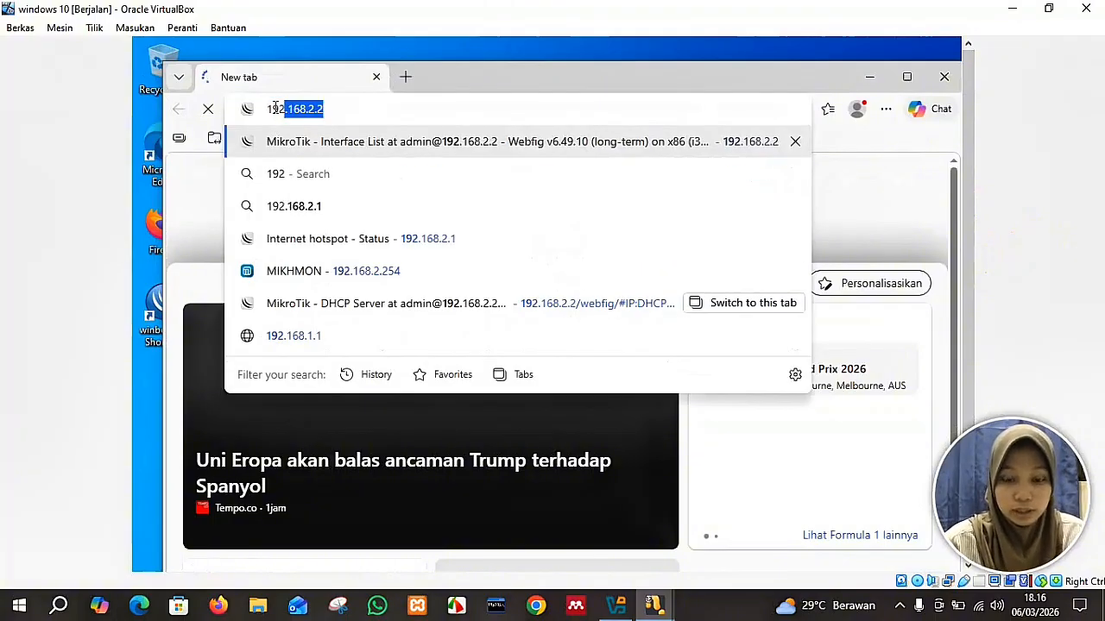
text(.168.2.2)
key(Return)
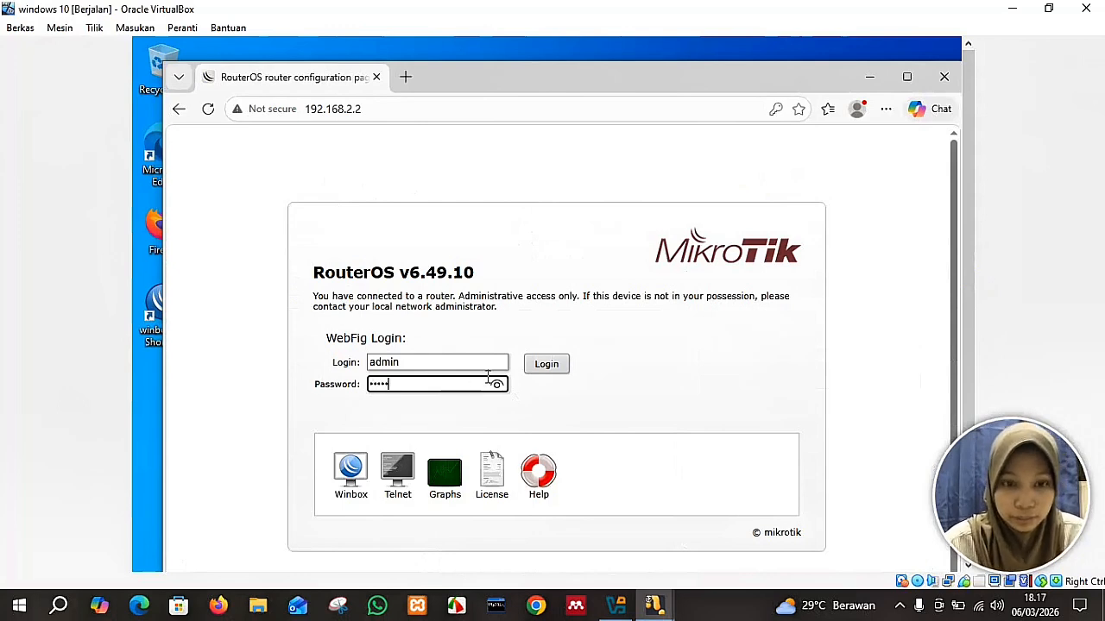
click(552, 363)
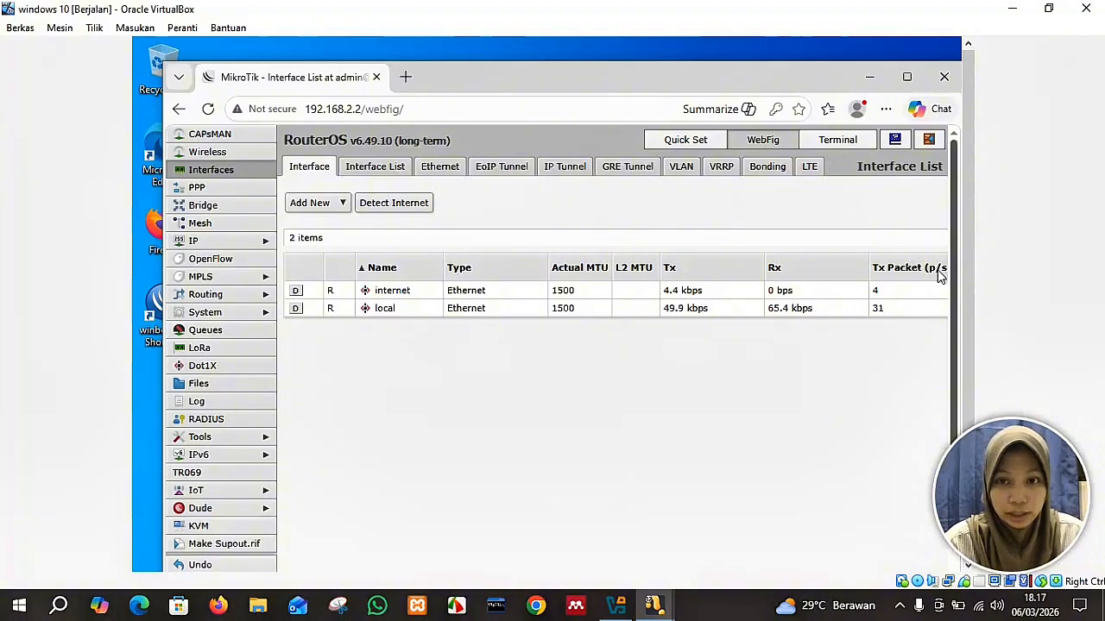
Start the DHCP Setup wizard from IP > DHCP Server and choose interface local.
click(248, 244)
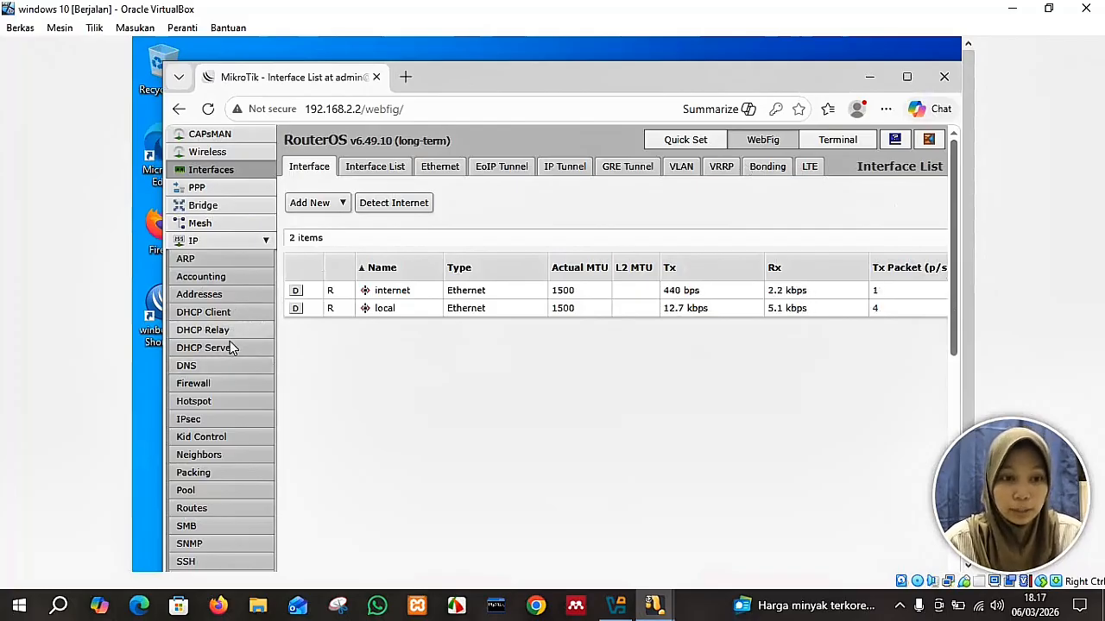
click(231, 351)
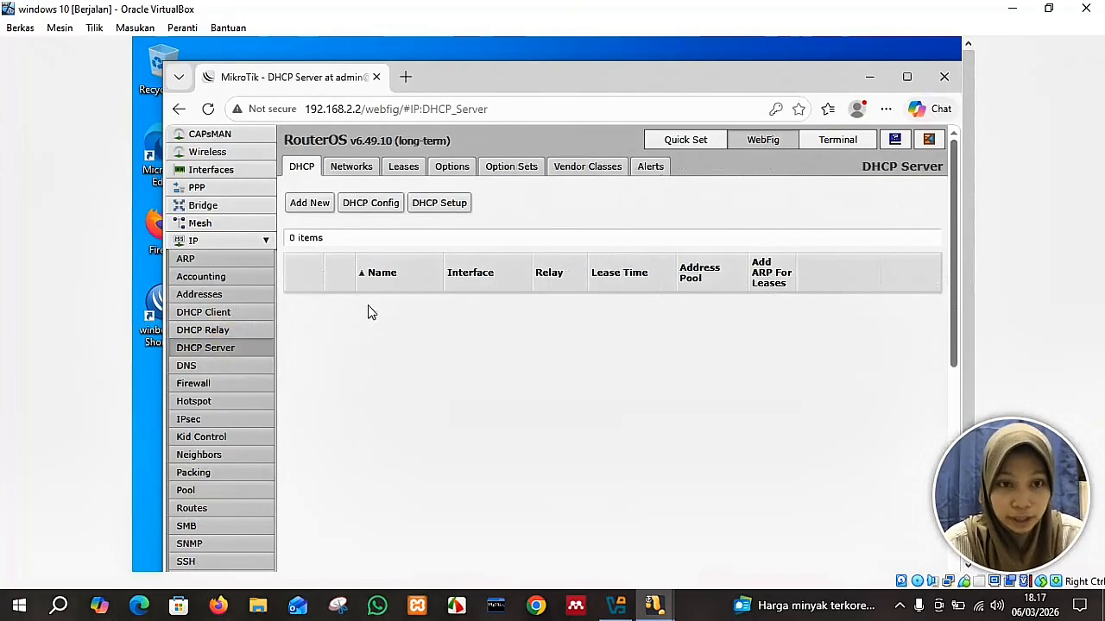
click(449, 208)
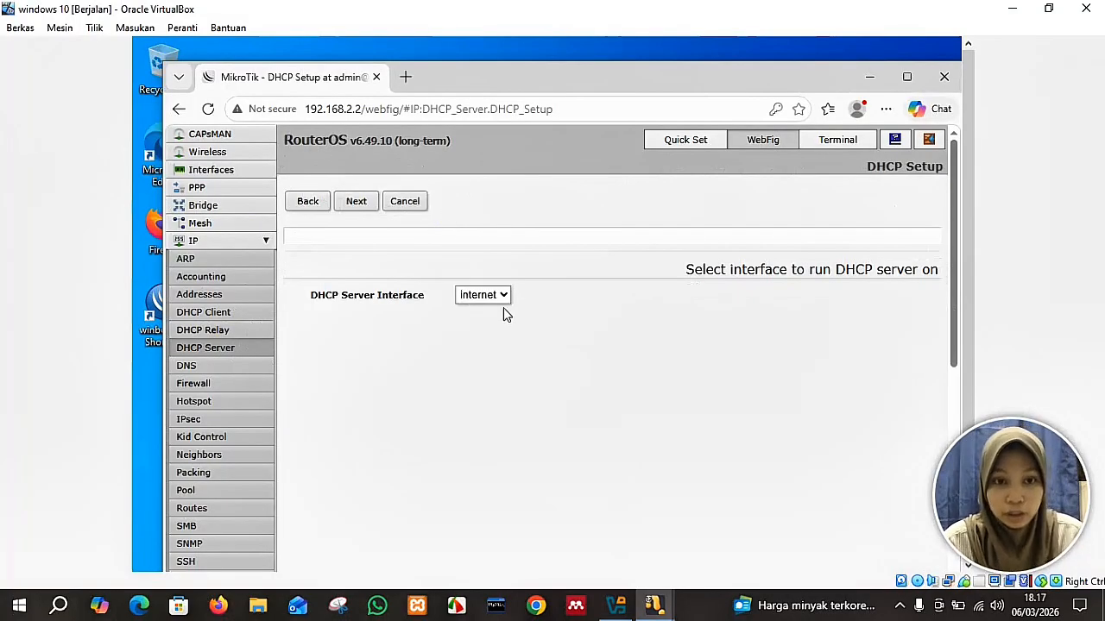
click(477, 294)
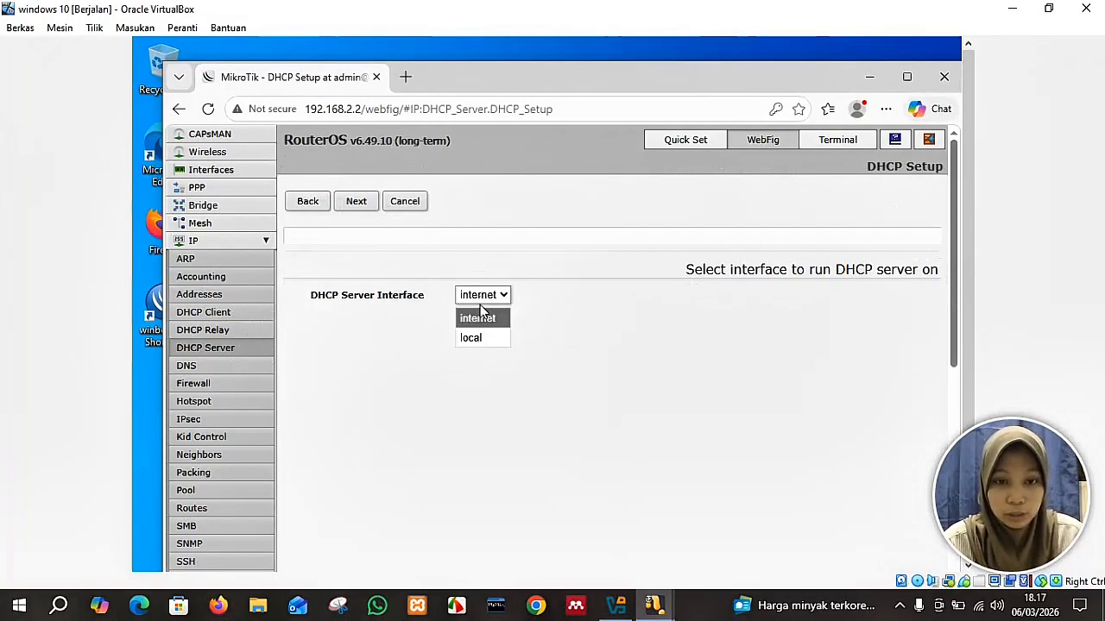
click(483, 338)
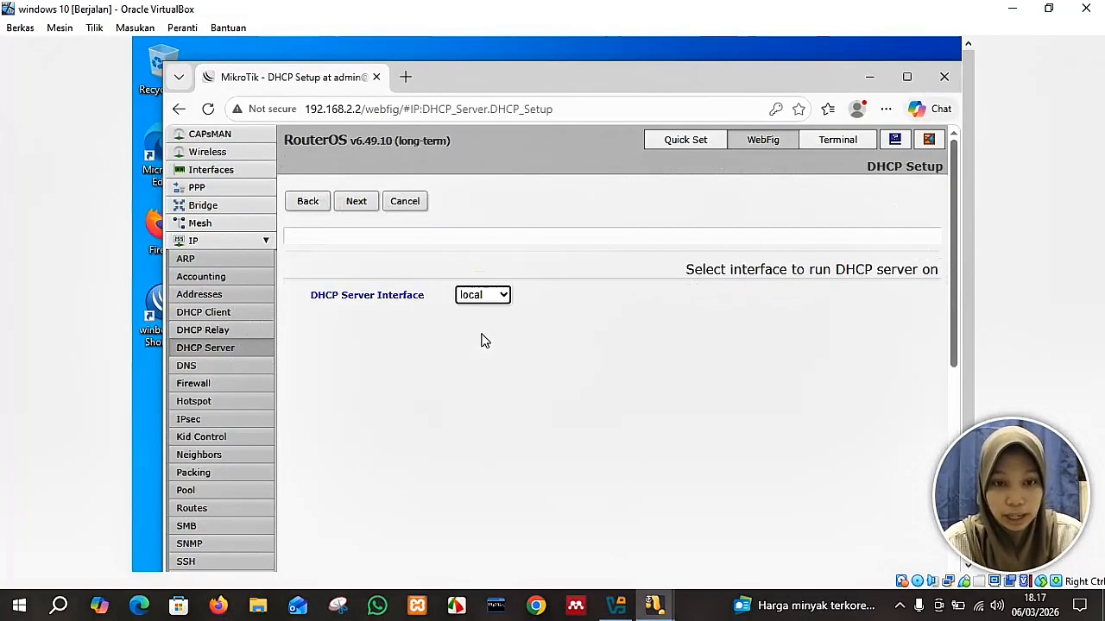
Accept network 192.168.2.0/24, gateway 192.168.2.2, the pool, DNS 8.8.8.8/8.8.4.4 and lease time.
click(368, 204)
click(368, 203)
click(356, 201)
click(356, 201)
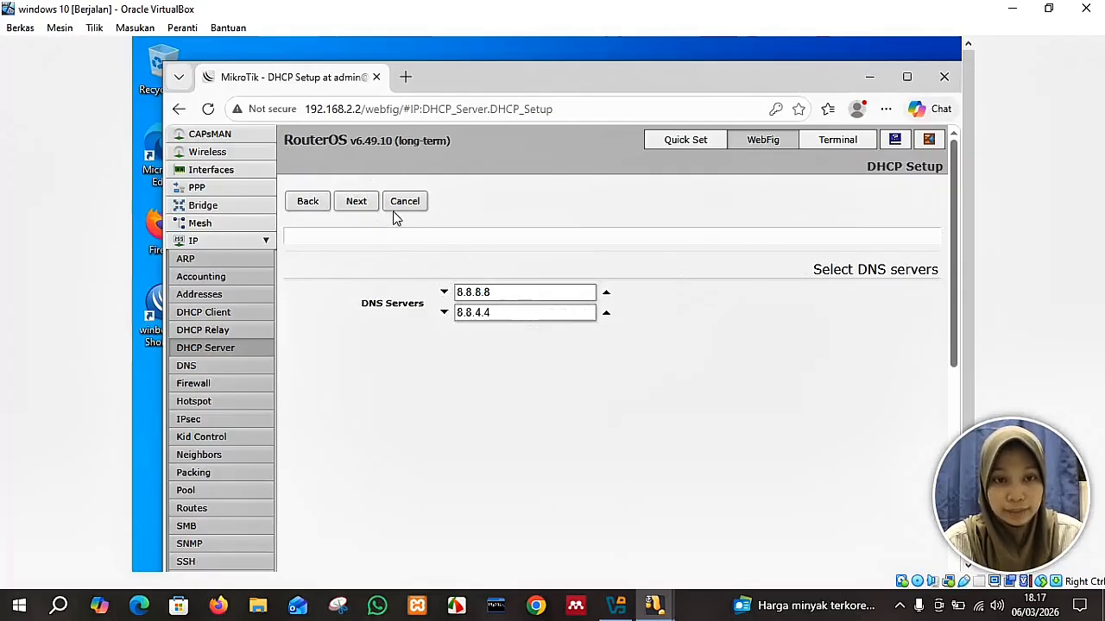
click(367, 203)
click(369, 204)
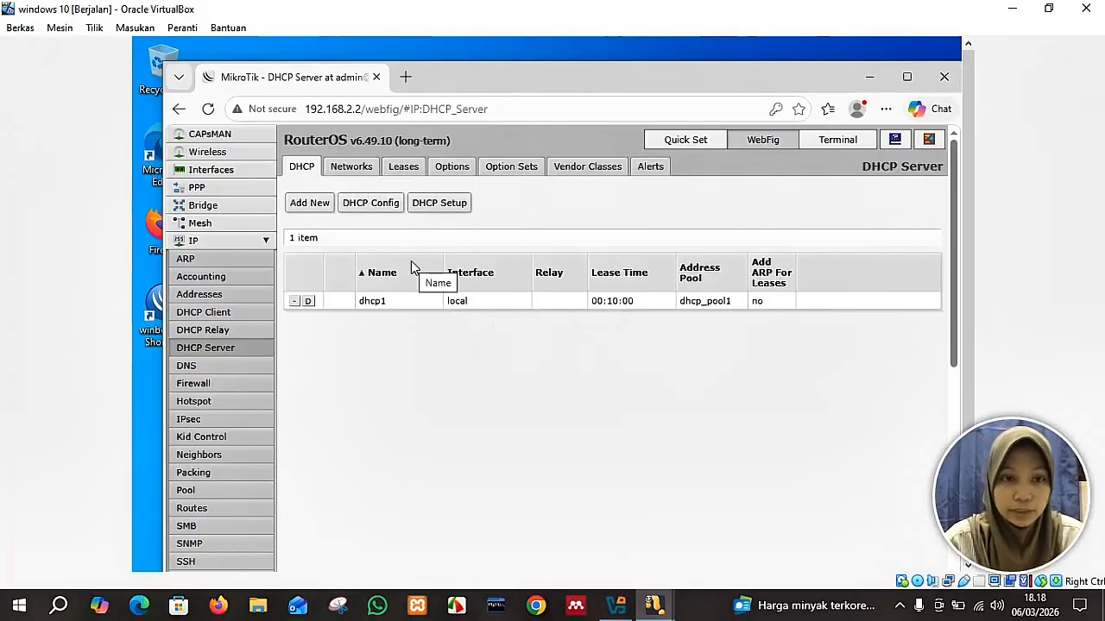
Minimize Edge, then restore the DHCP Server browser window from the taskbar.
drag(951, 248, 956, 319)
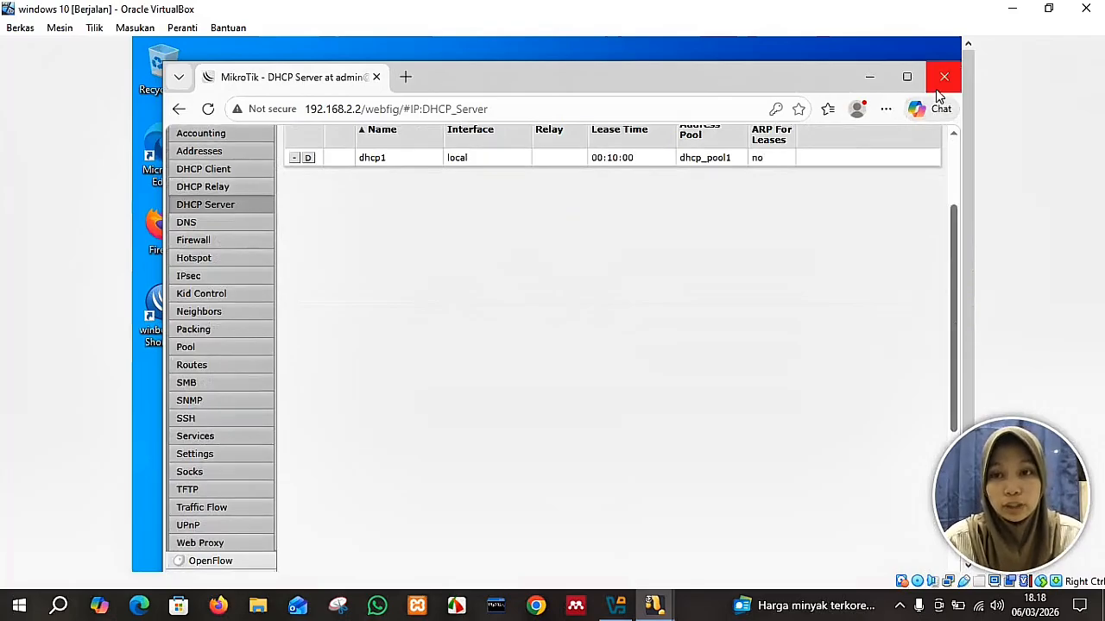
click(867, 77)
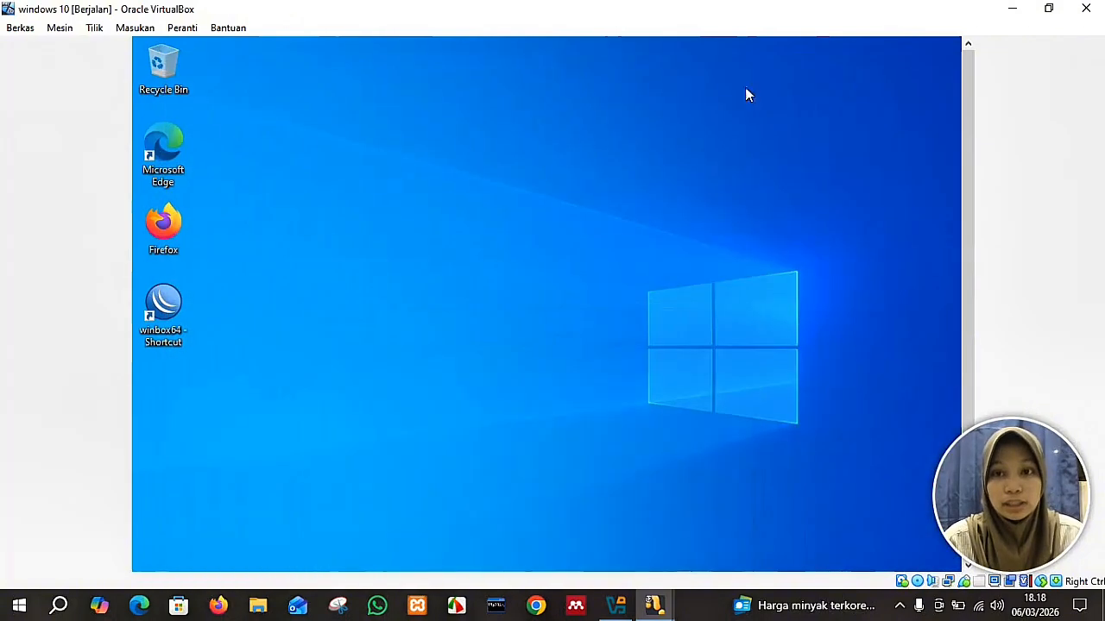
drag(966, 243, 957, 189)
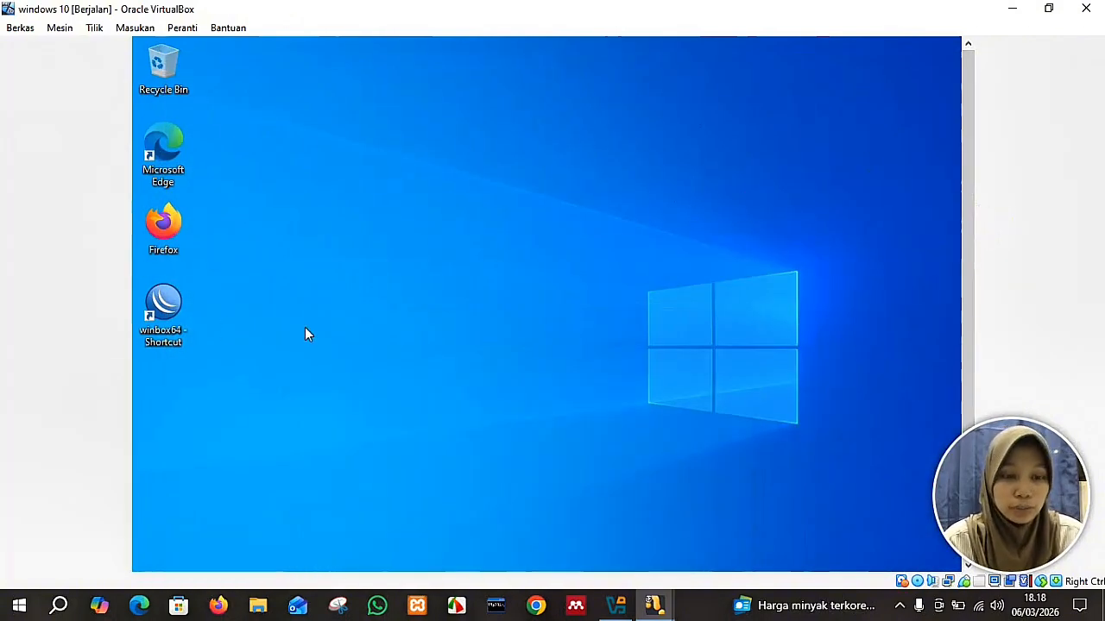
drag(966, 142, 969, 211)
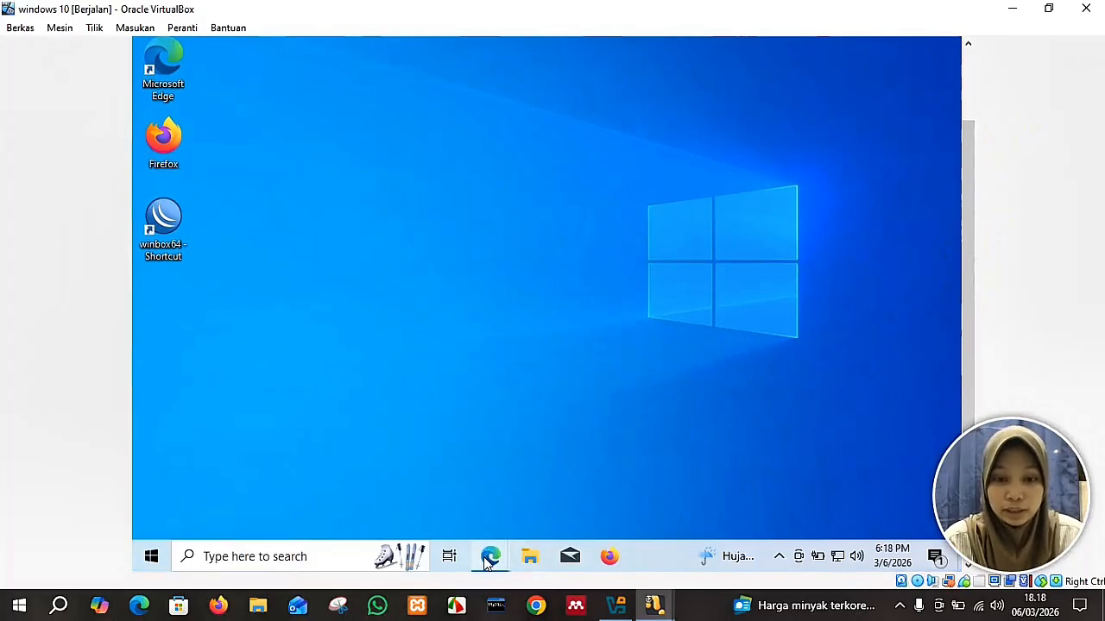
mouse_move(489, 561)
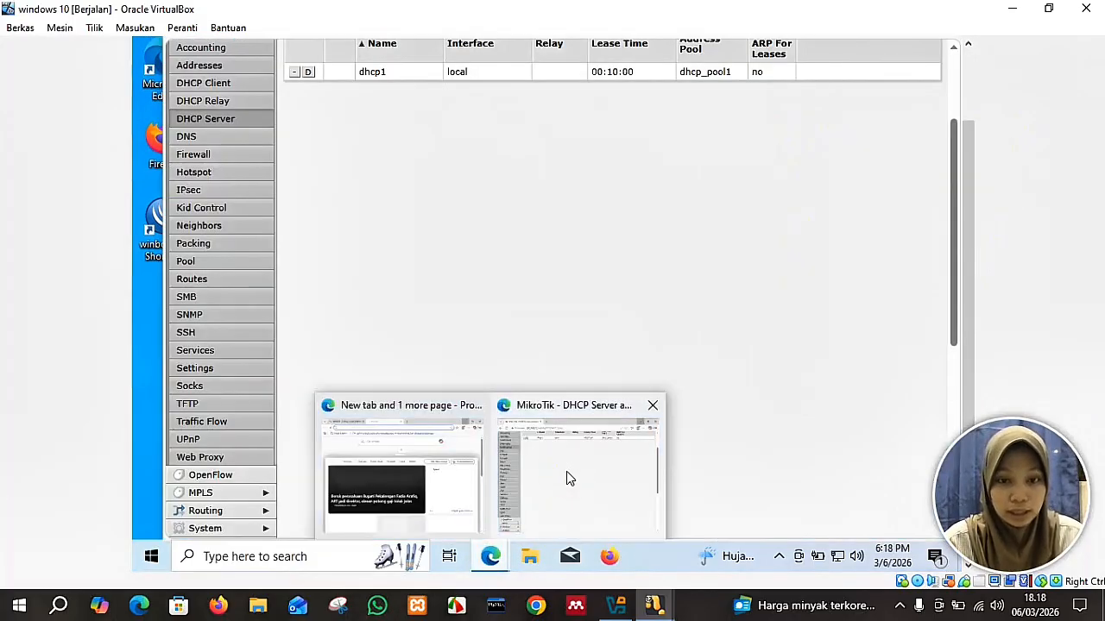
click(566, 472)
Scroll the WebFig menu down and follow the WinBox download link into a new tab.
click(974, 217)
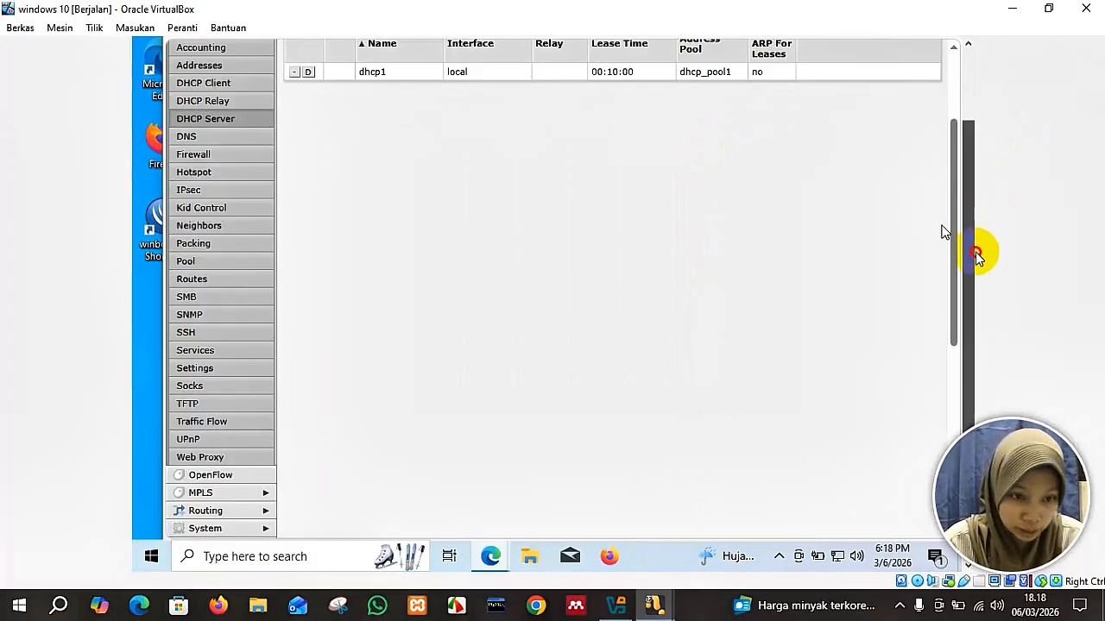
drag(955, 237, 949, 427)
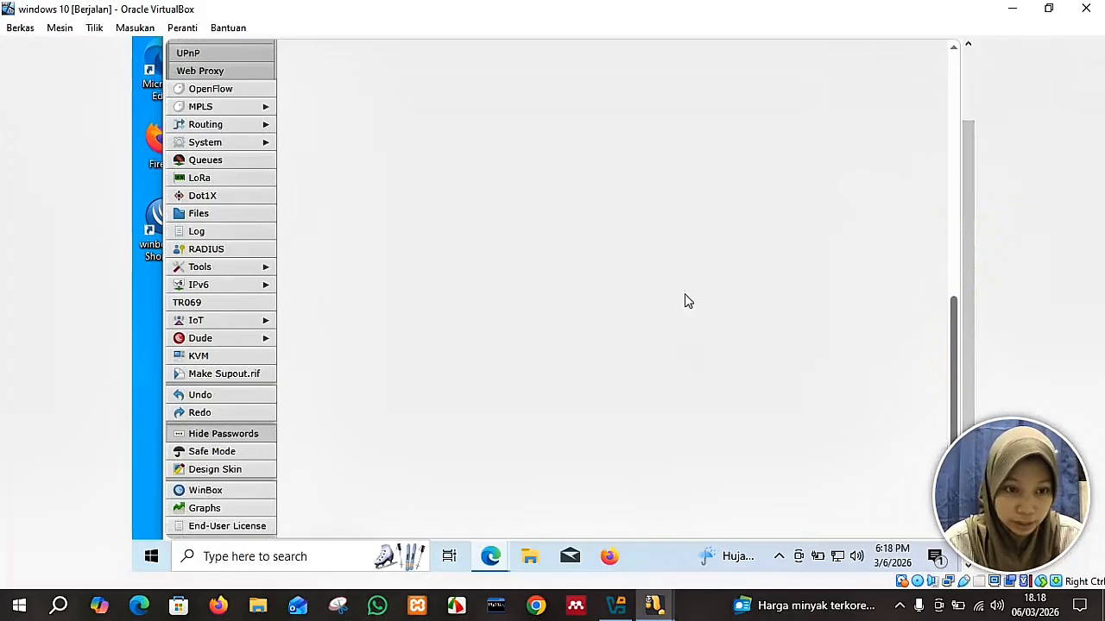
click(209, 490)
click(967, 295)
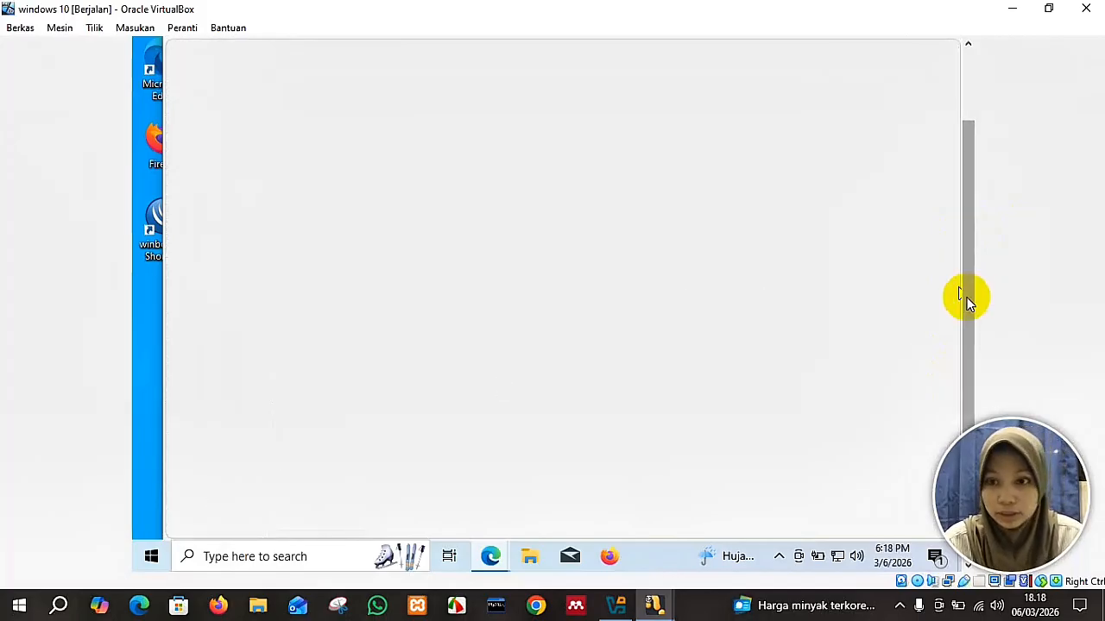
drag(965, 296, 952, 187)
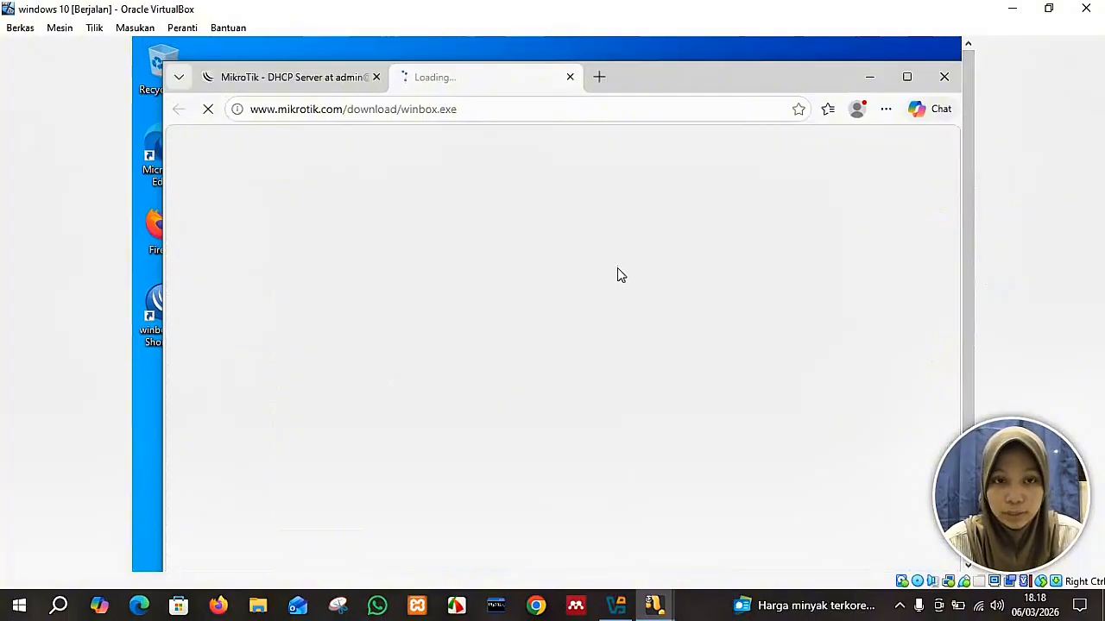
Scroll the WinBox downloads page to the v3.43 entries and back, then exit fullscreen and minimize Edge.
click(969, 193)
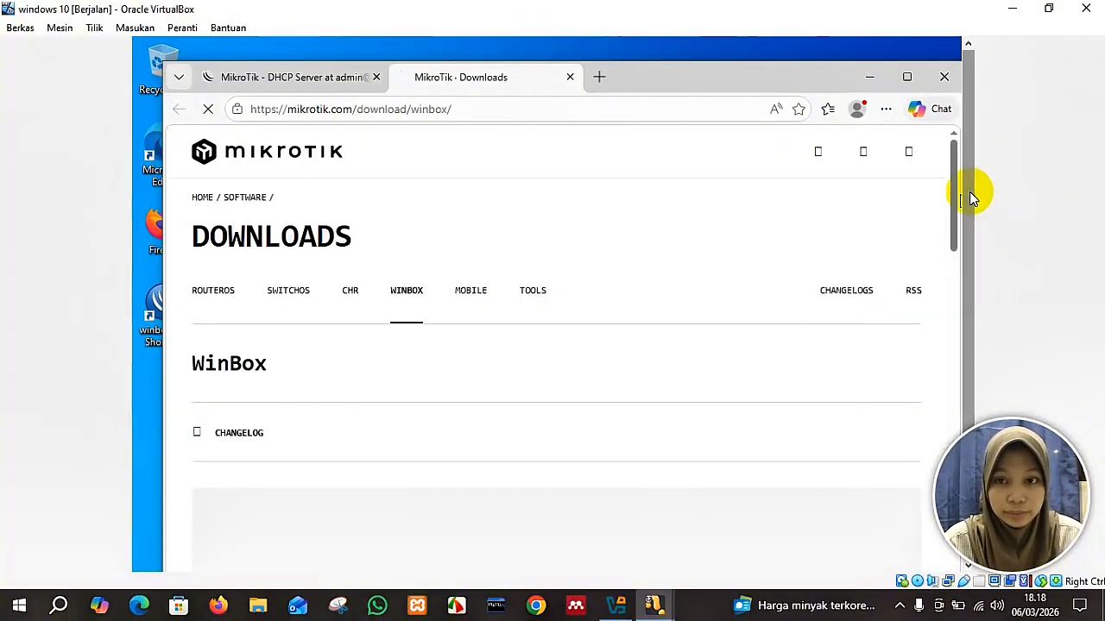
drag(969, 193, 967, 296)
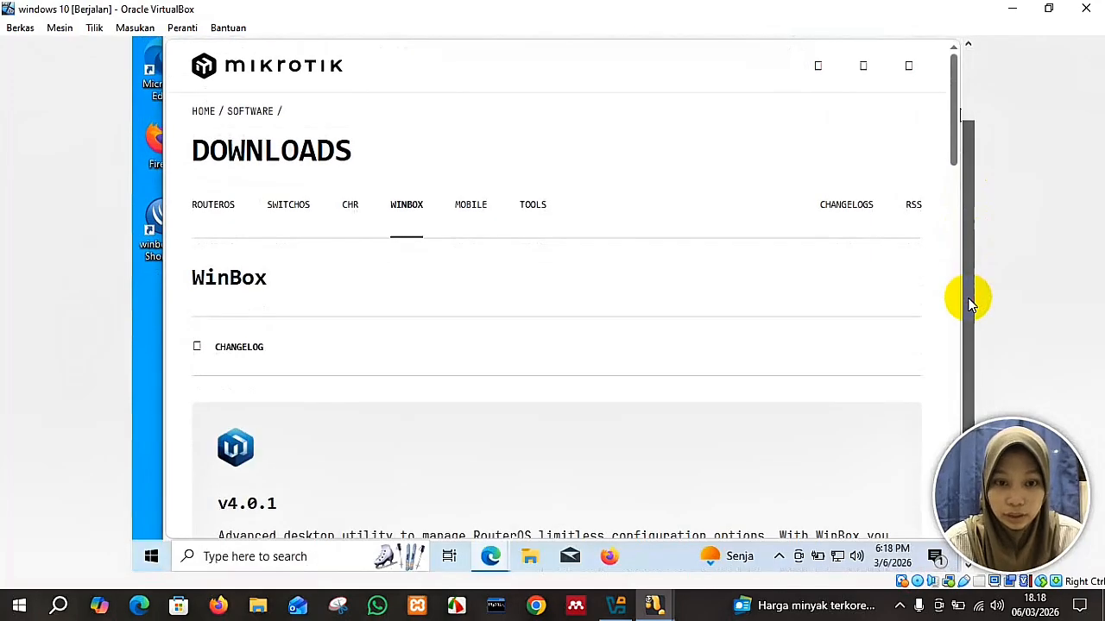
click(953, 164)
drag(952, 164, 953, 298)
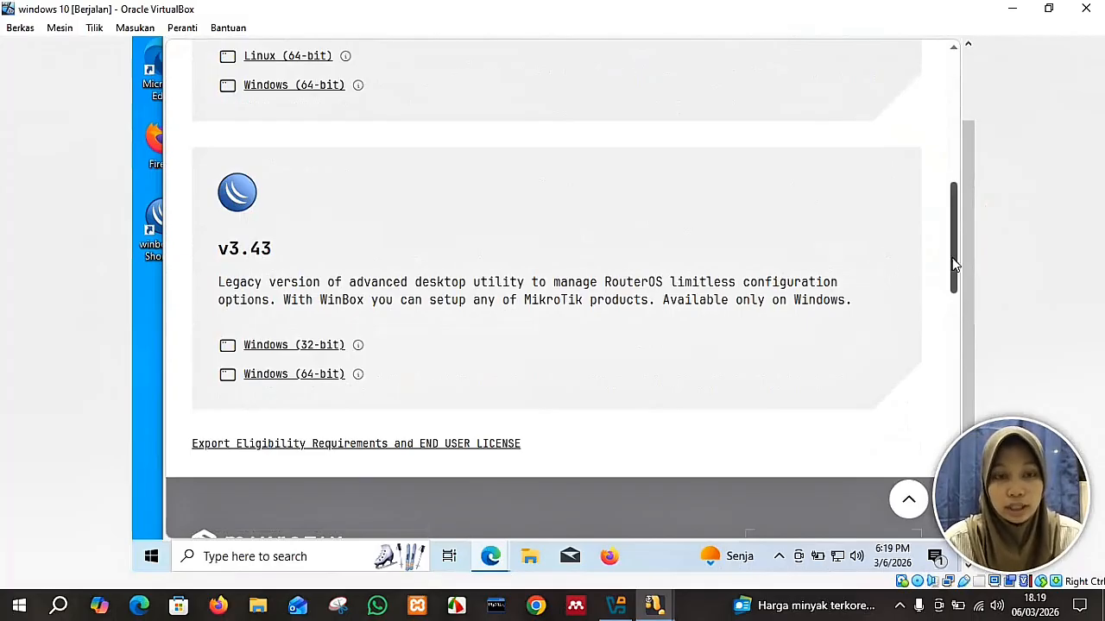
drag(955, 265, 946, 116)
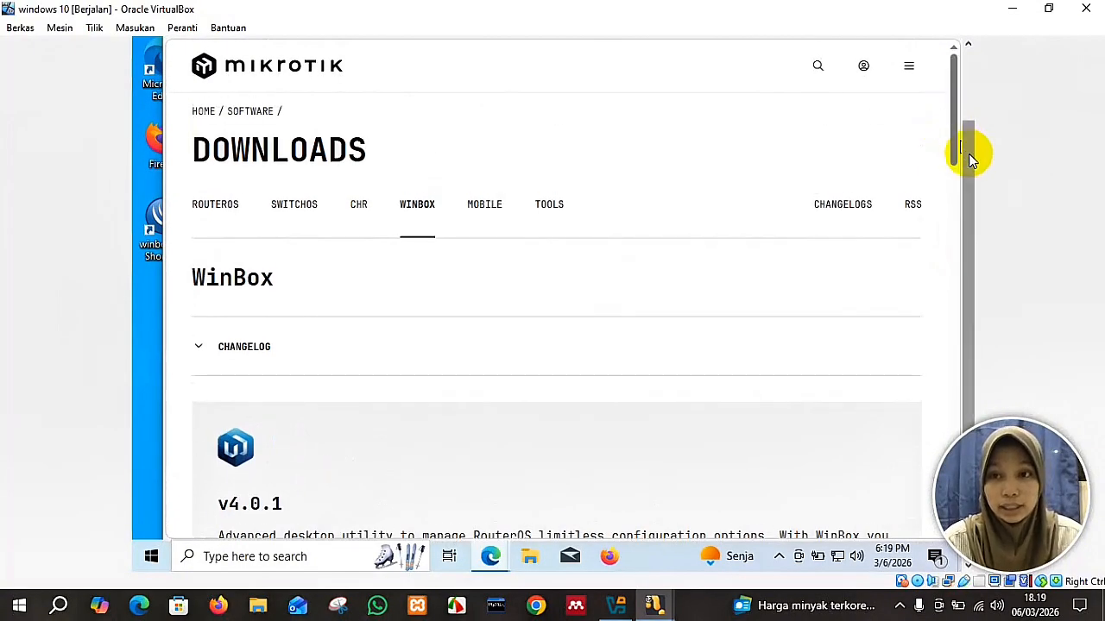
key(F11)
click(869, 66)
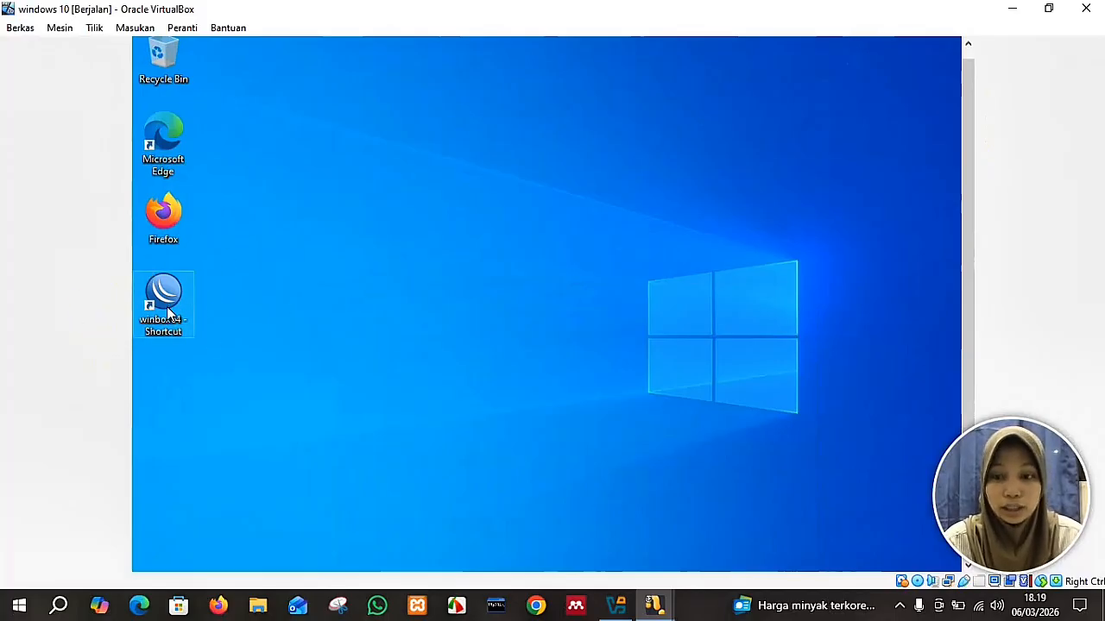
Launch WinBox from the desktop, connect to 192.168.2.2 as admin, and dismiss the welcome notice.
double_click(168, 310)
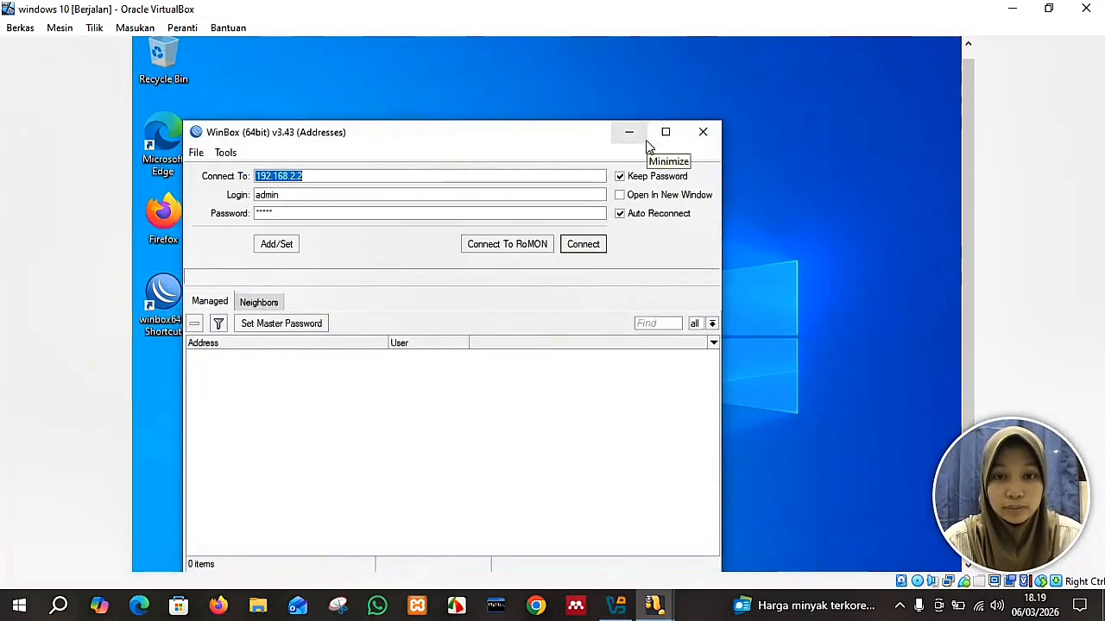
click(647, 151)
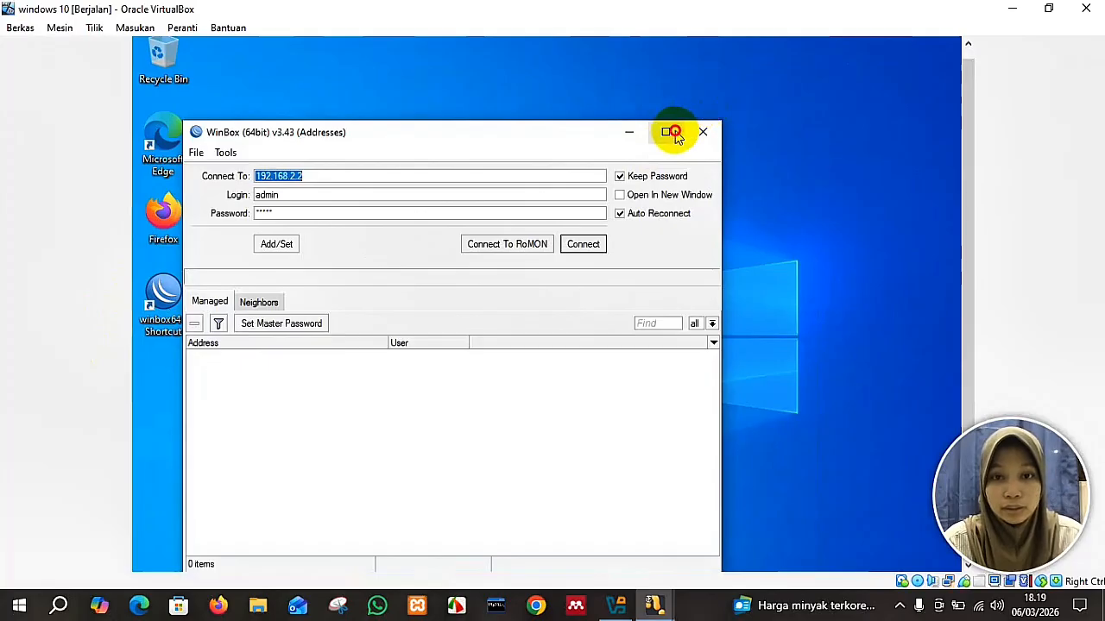
click(665, 132)
drag(966, 131, 957, 92)
click(904, 46)
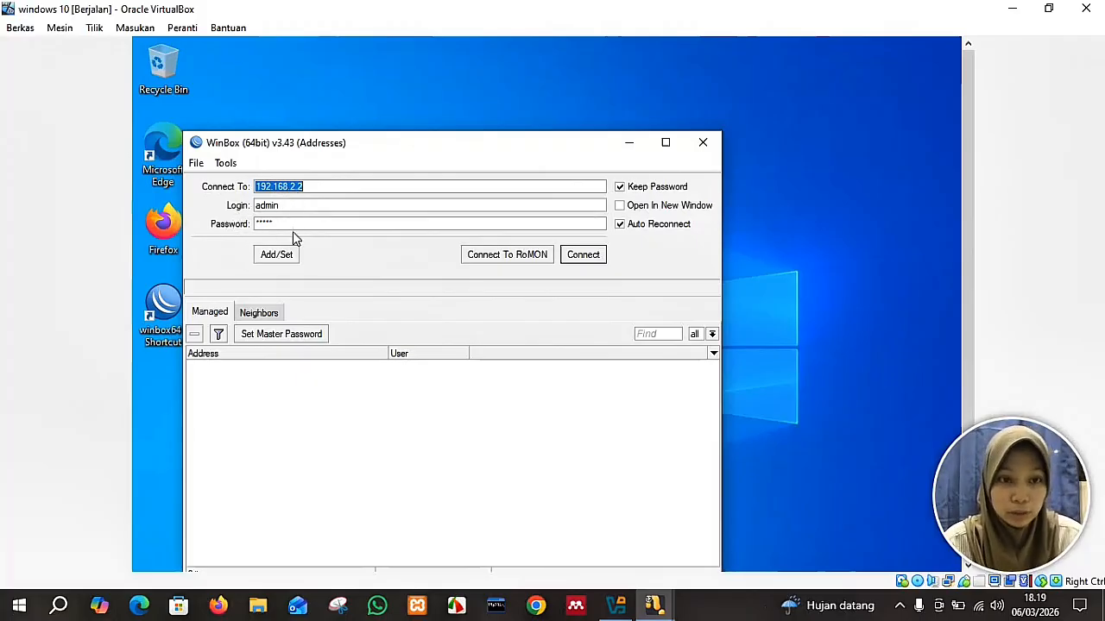
click(598, 258)
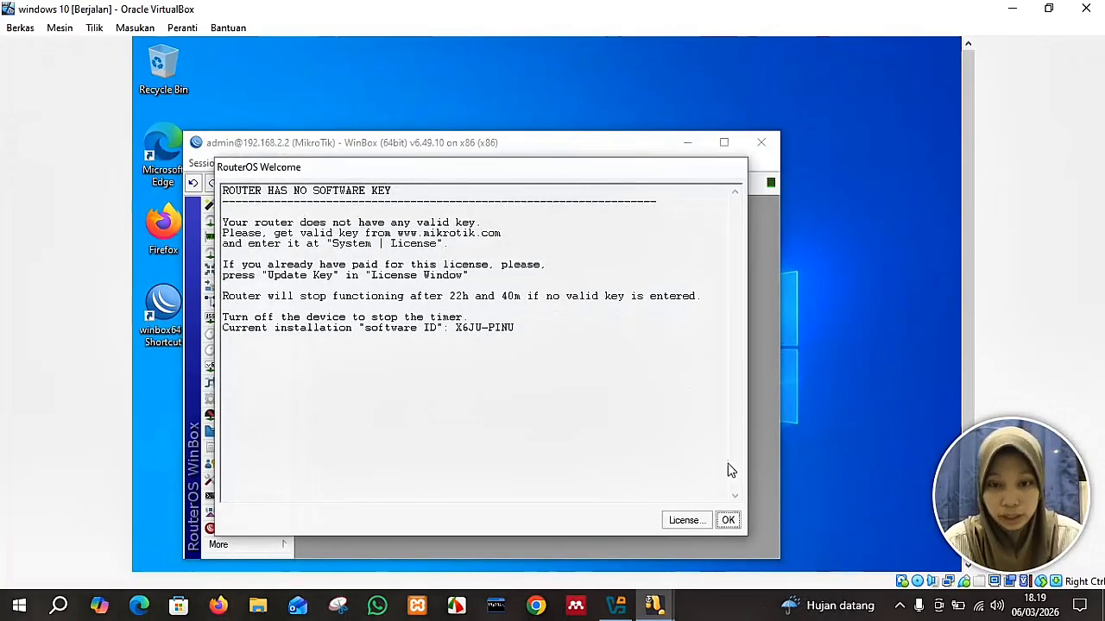
click(729, 520)
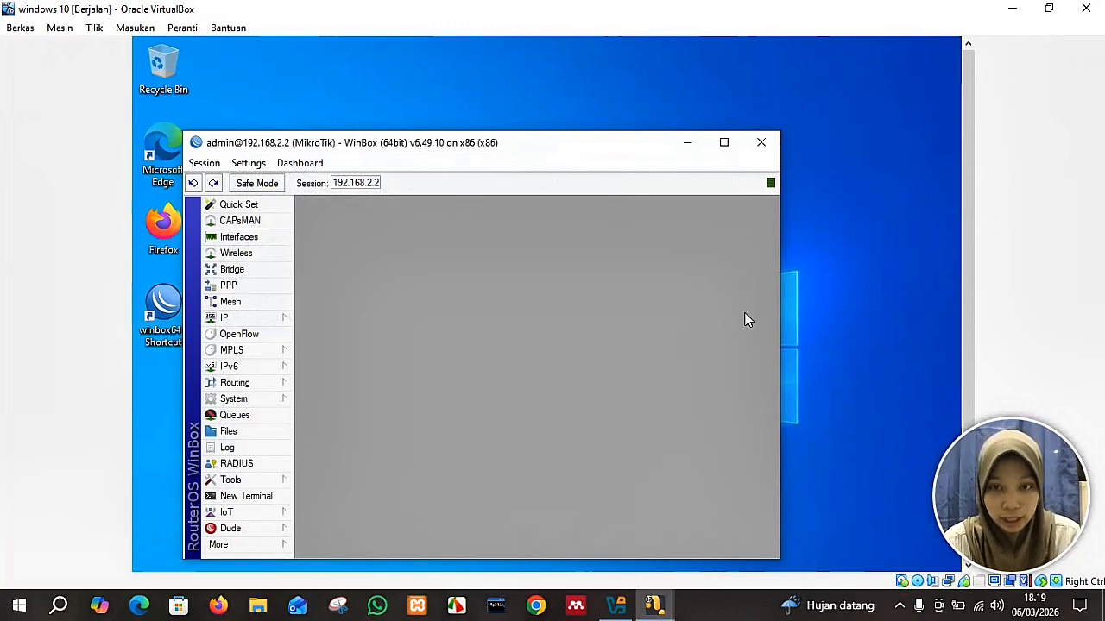
drag(632, 145, 713, 96)
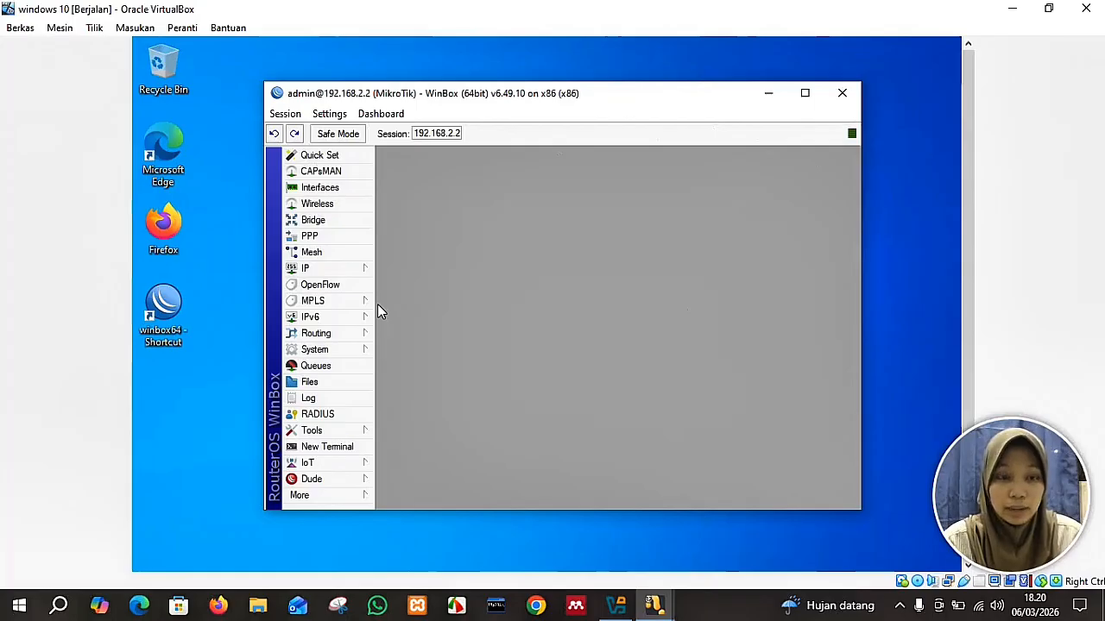
Start Hotspot Setup from IP > Hotspot and choose the local interface.
click(325, 267)
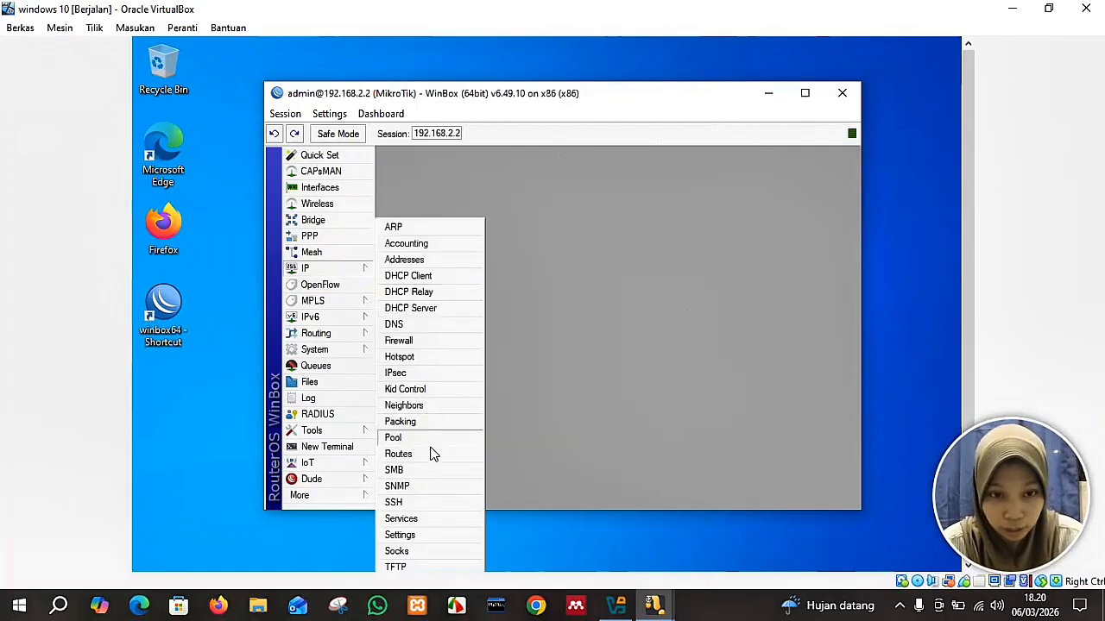
click(419, 358)
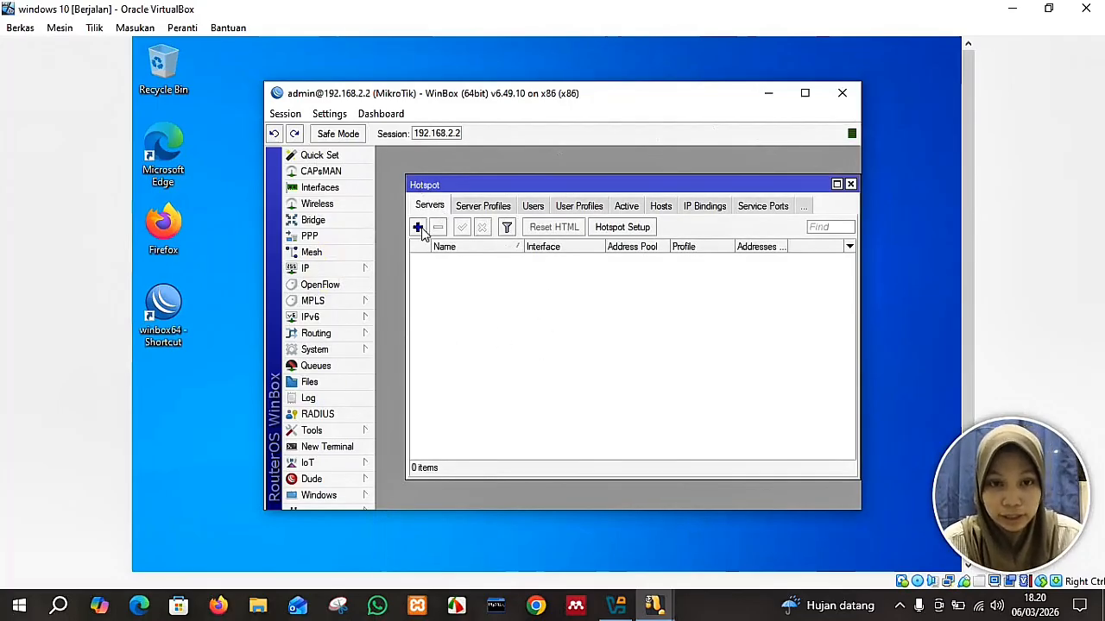
click(634, 229)
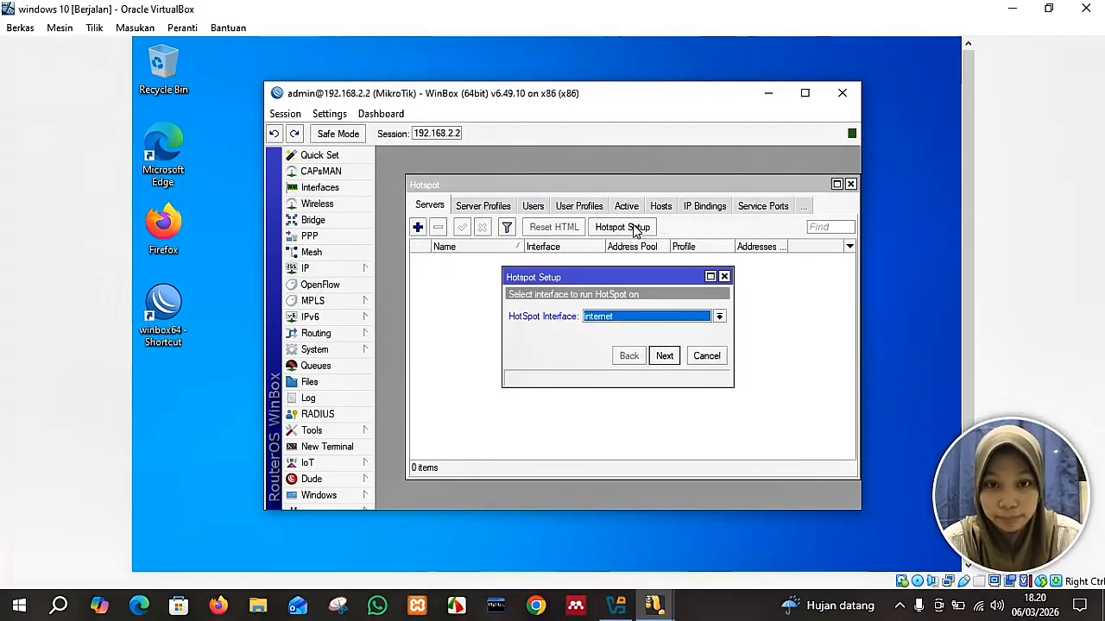
click(719, 316)
click(685, 340)
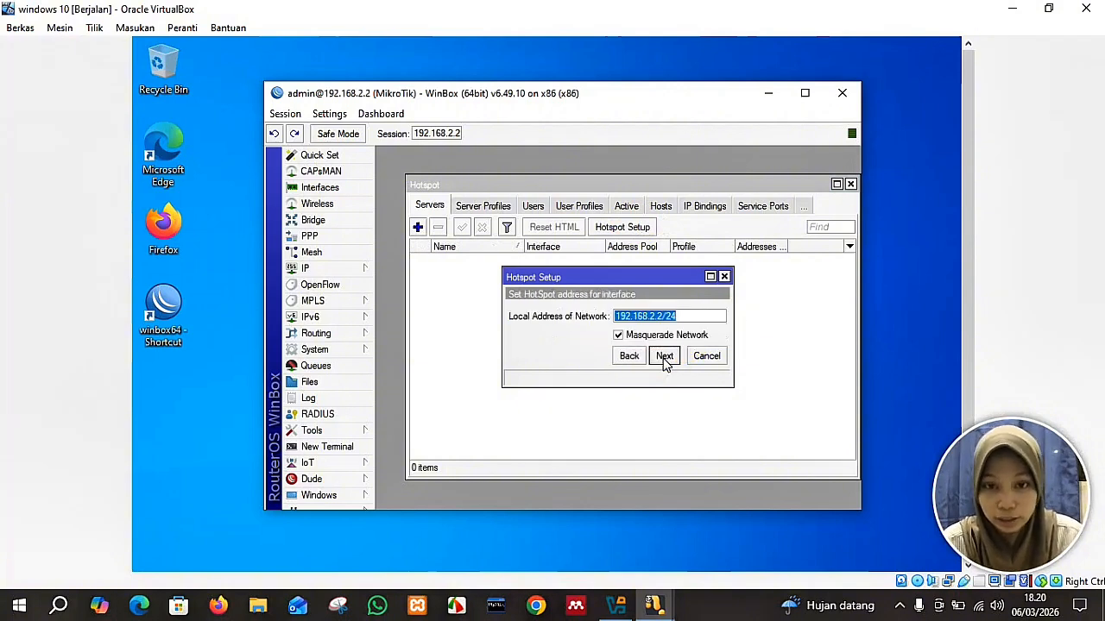
Accept address 192.168.2.2/24, the suggested pool, no SSL certificate, default SMTP and DNS 8.8.8.8/8.8.4.4.
click(664, 355)
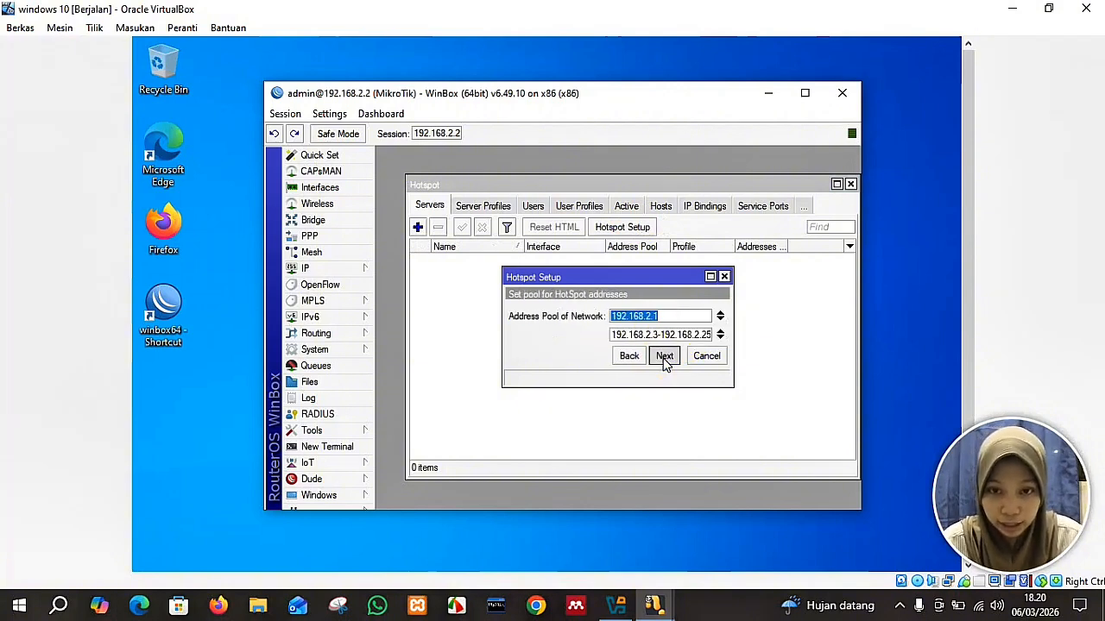
click(664, 355)
click(663, 356)
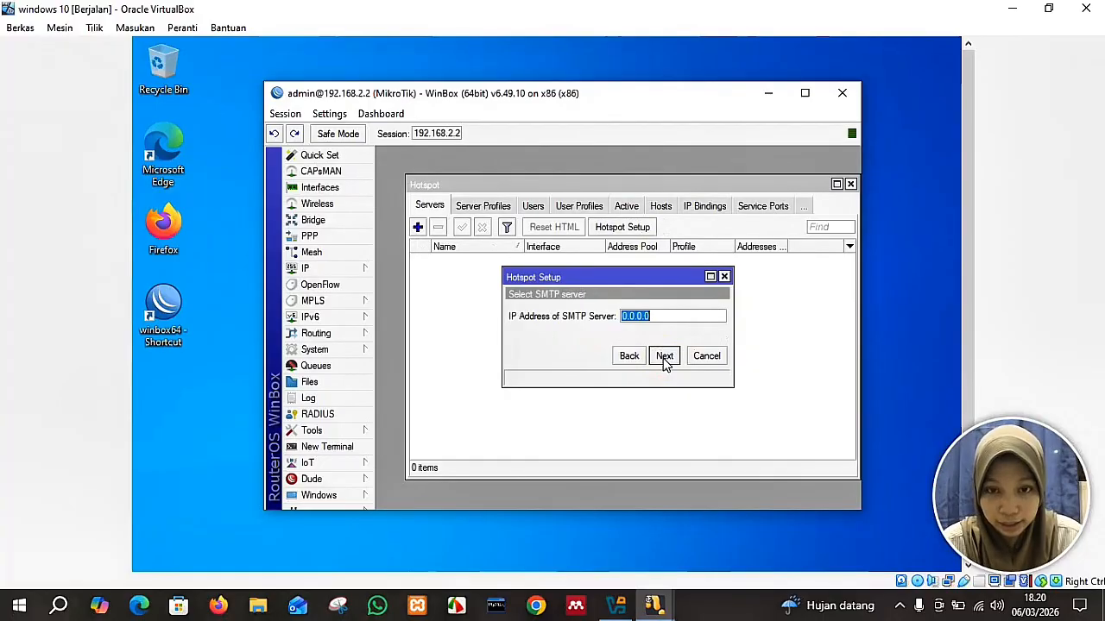
click(665, 361)
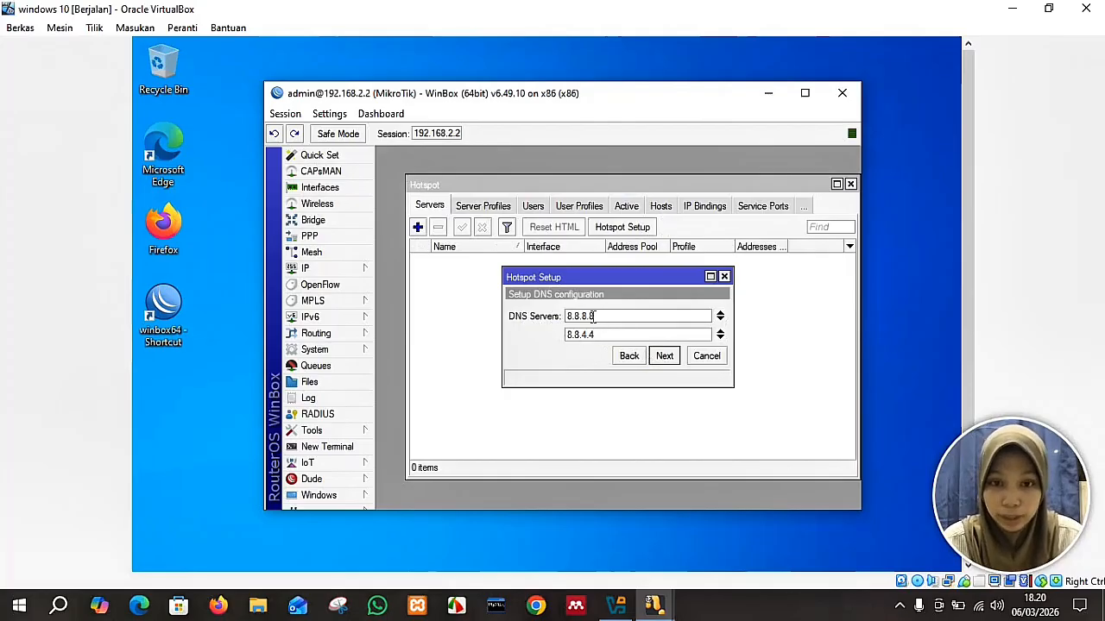
click(666, 357)
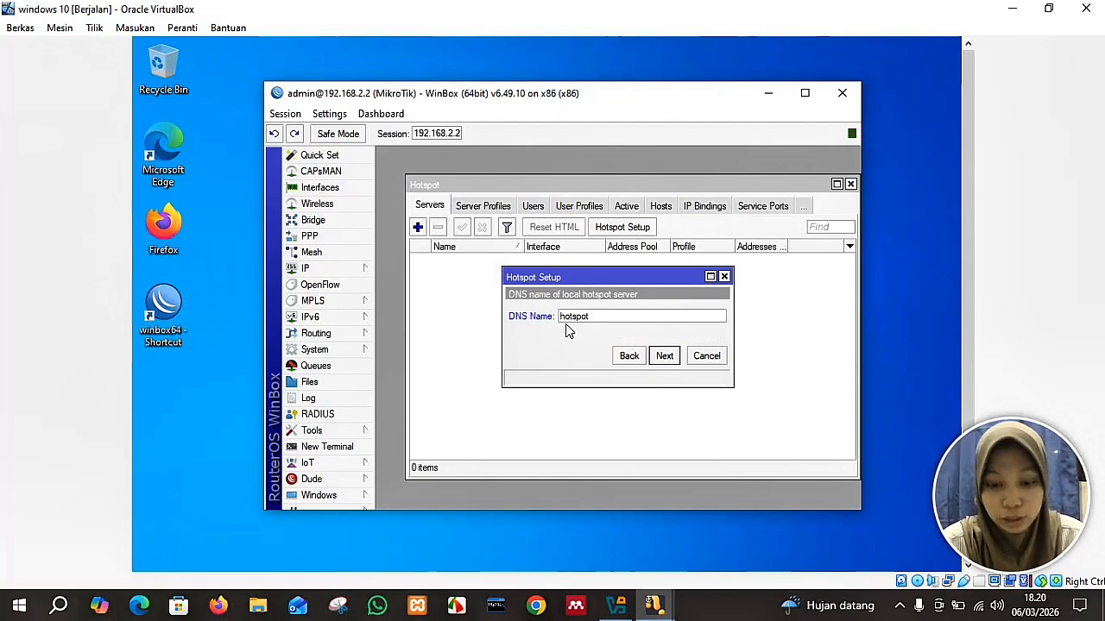
Set DNS name hotspotkirei.ac.id, give the local hotspot user a password, and finish the setup.
text(rei.ac.i)
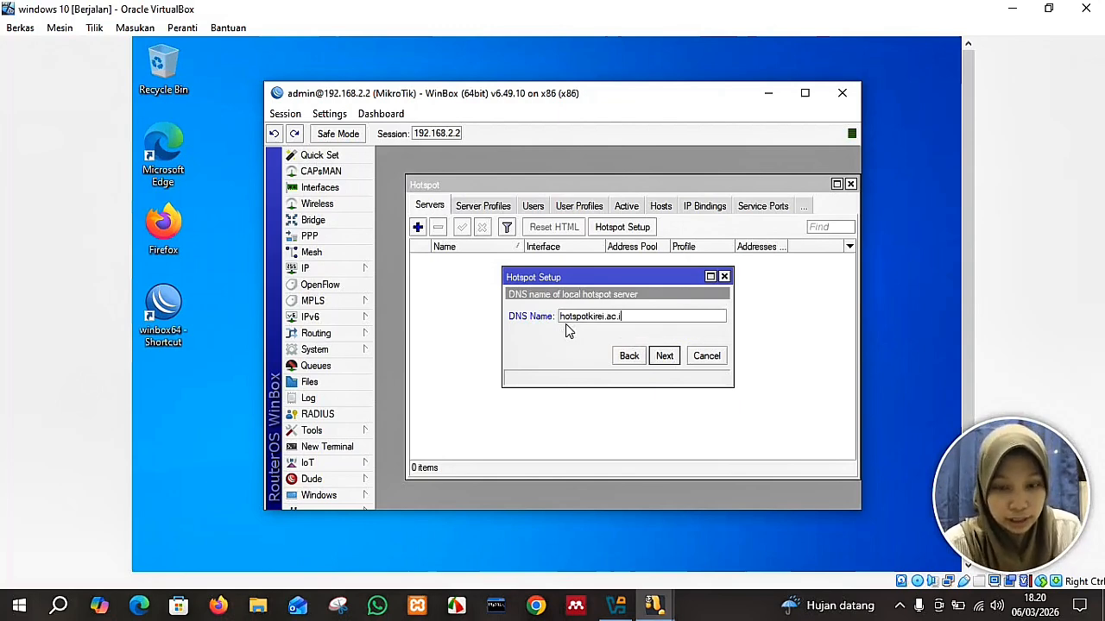
text(d)
click(664, 357)
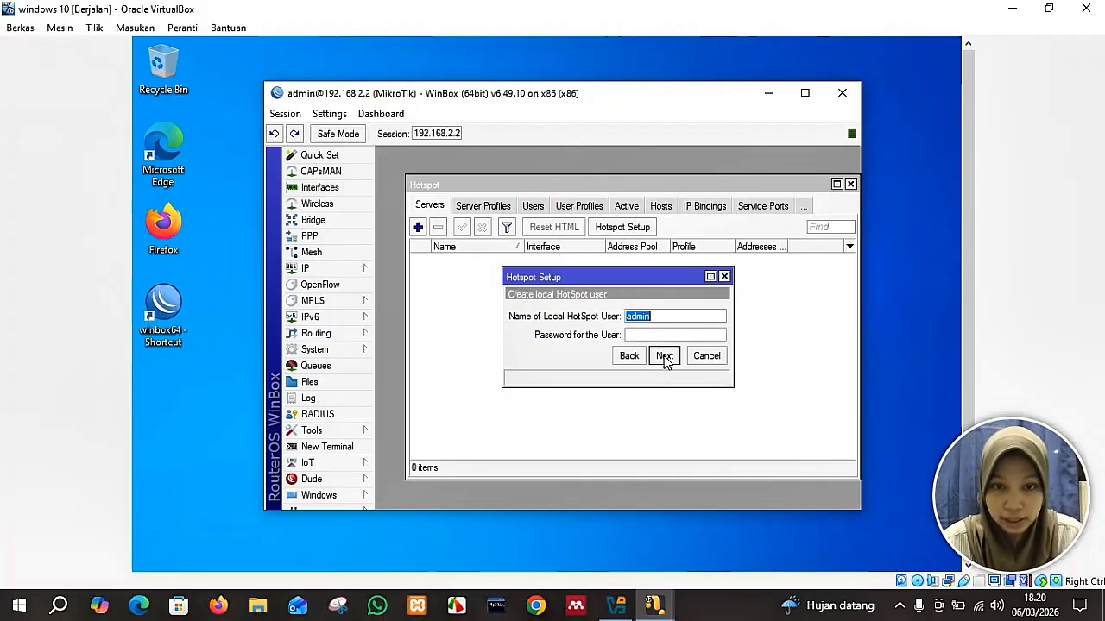
click(655, 336)
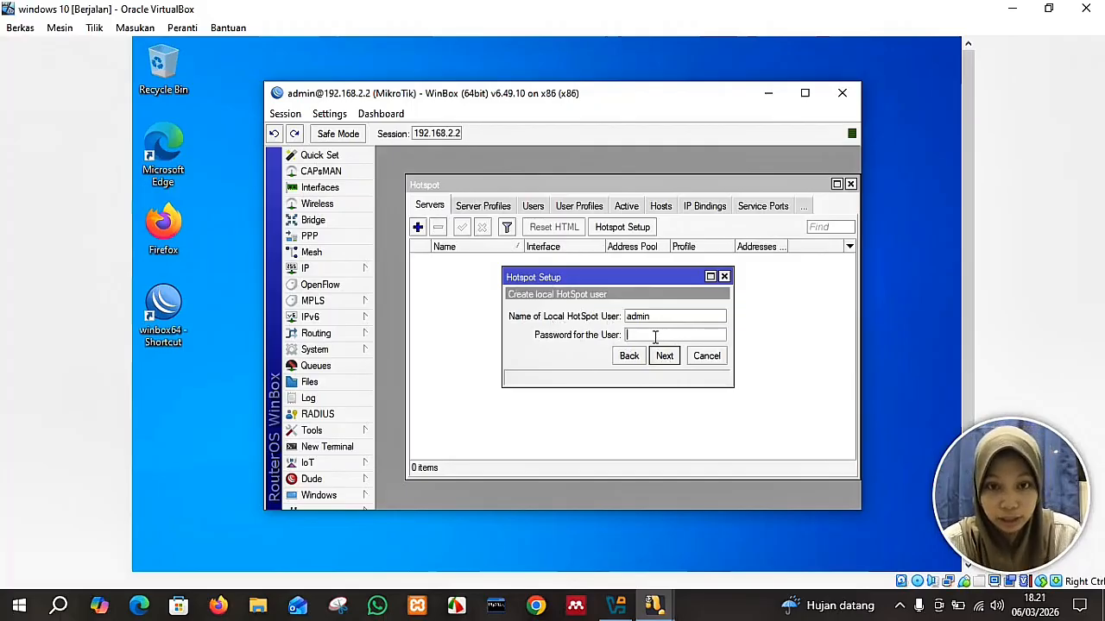
text(admin)
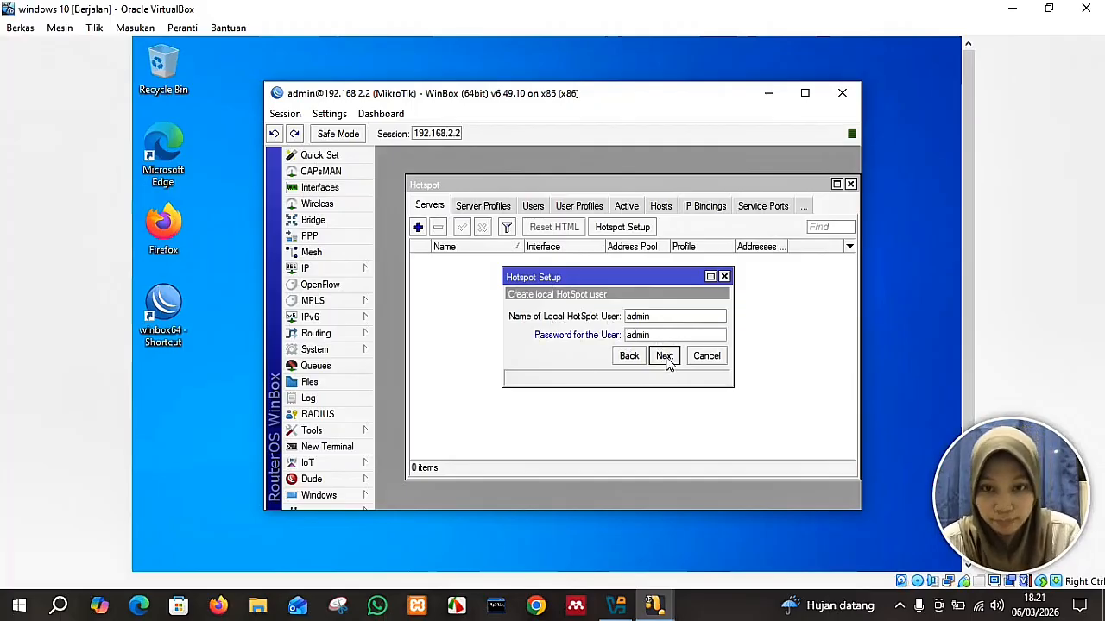
click(665, 356)
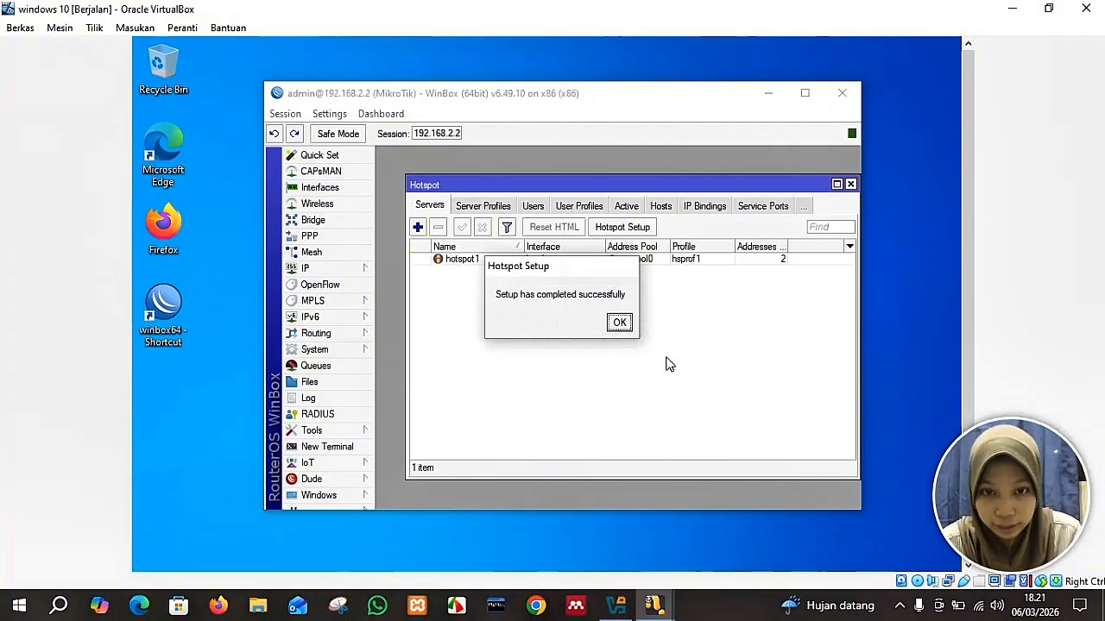
click(627, 328)
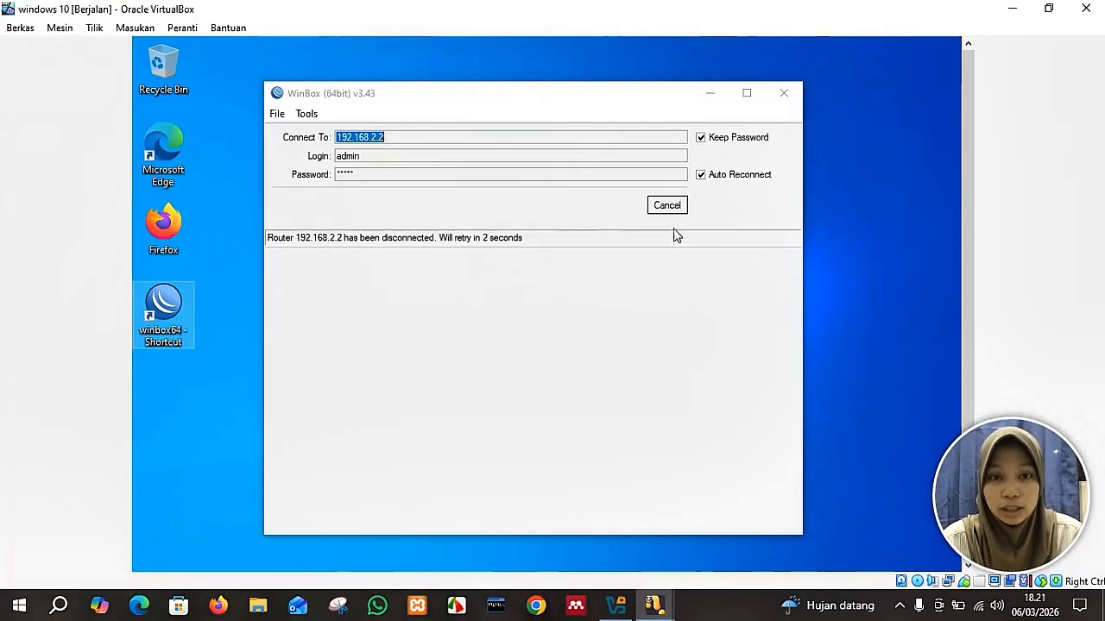
Launch Firefox, skip the default-browser prompt, load hotspotkirei.ac.id, then bring WinBox back up.
click(710, 95)
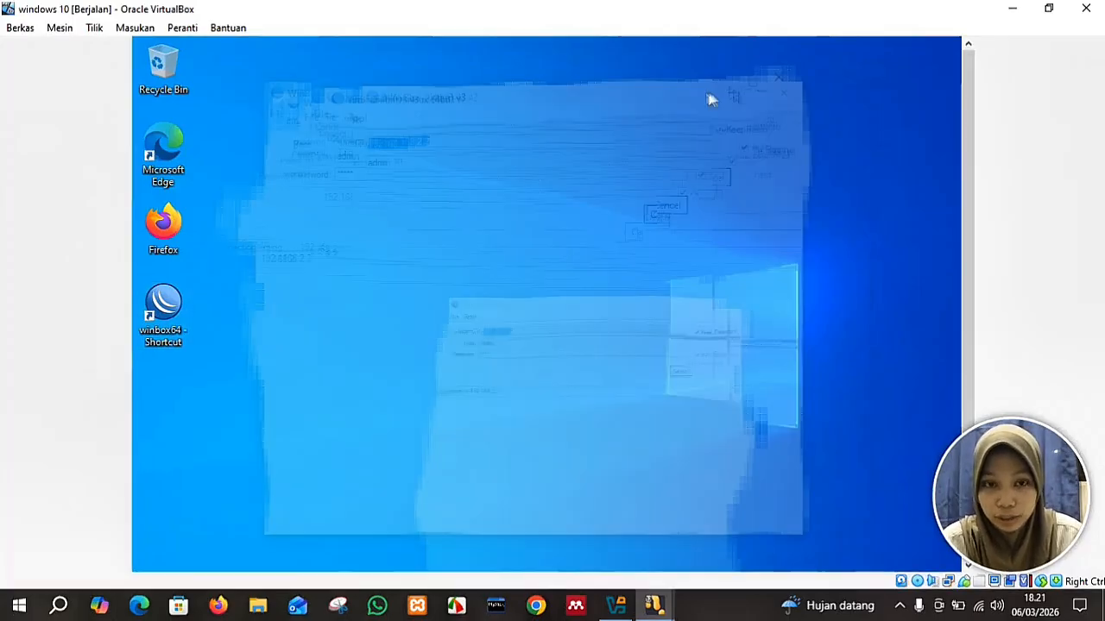
scroll(973, 197, down, 3)
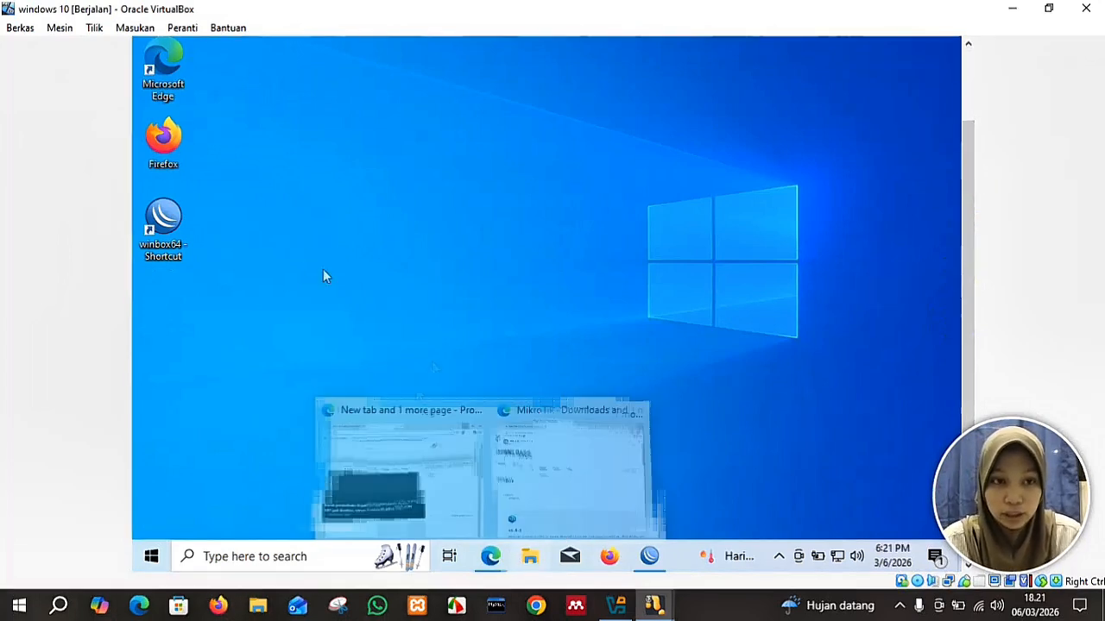
click(167, 161)
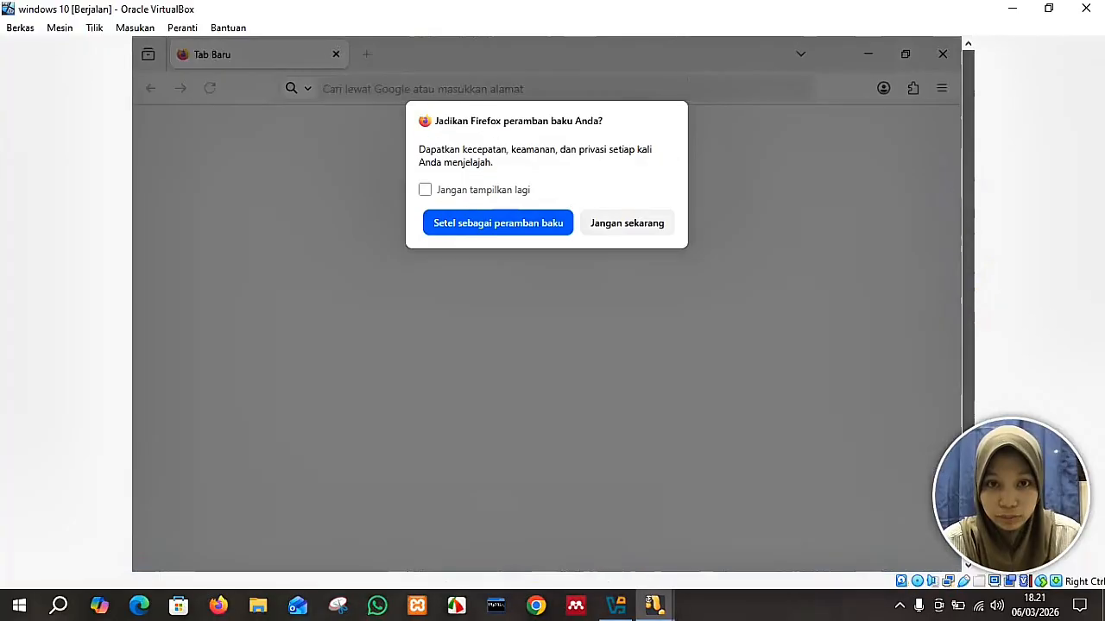
click(661, 226)
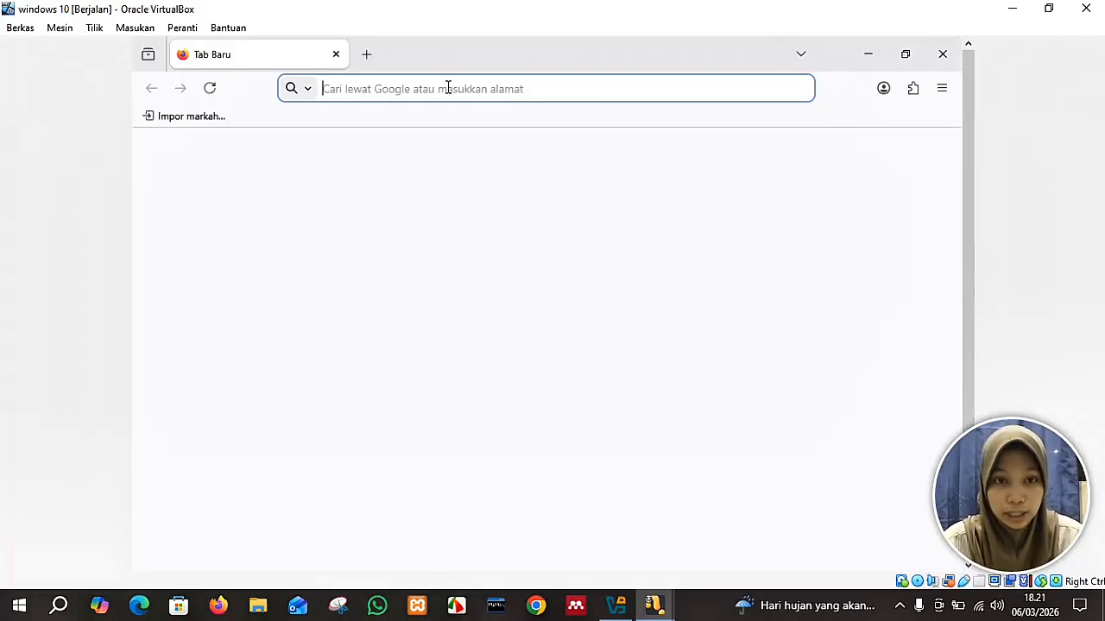
text(ho)
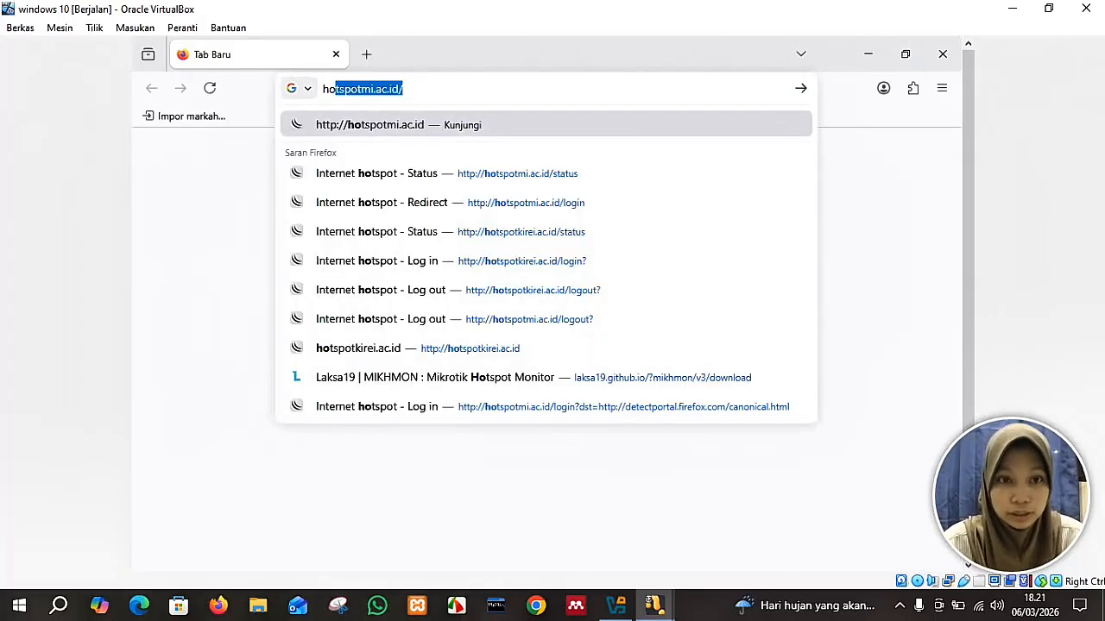
text(tspot)
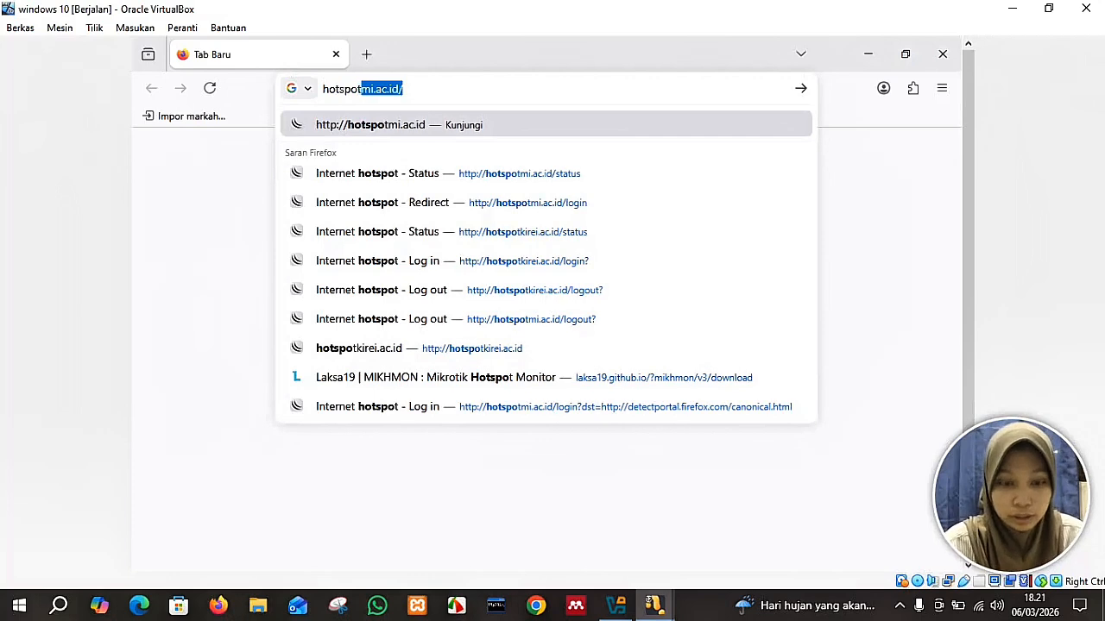
text(kire)
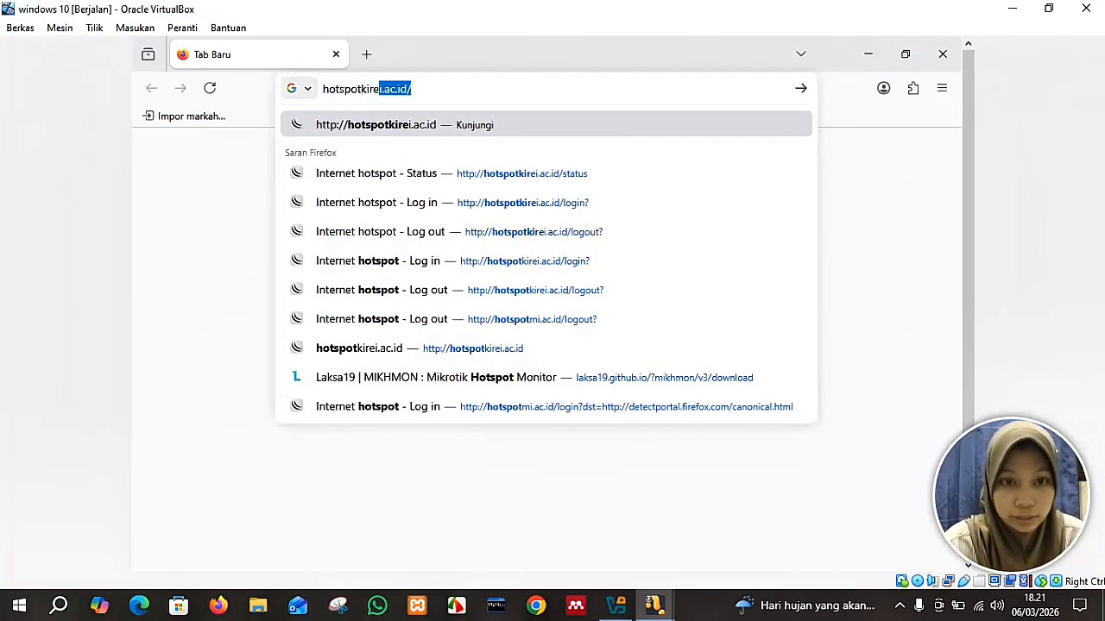
key(Return)
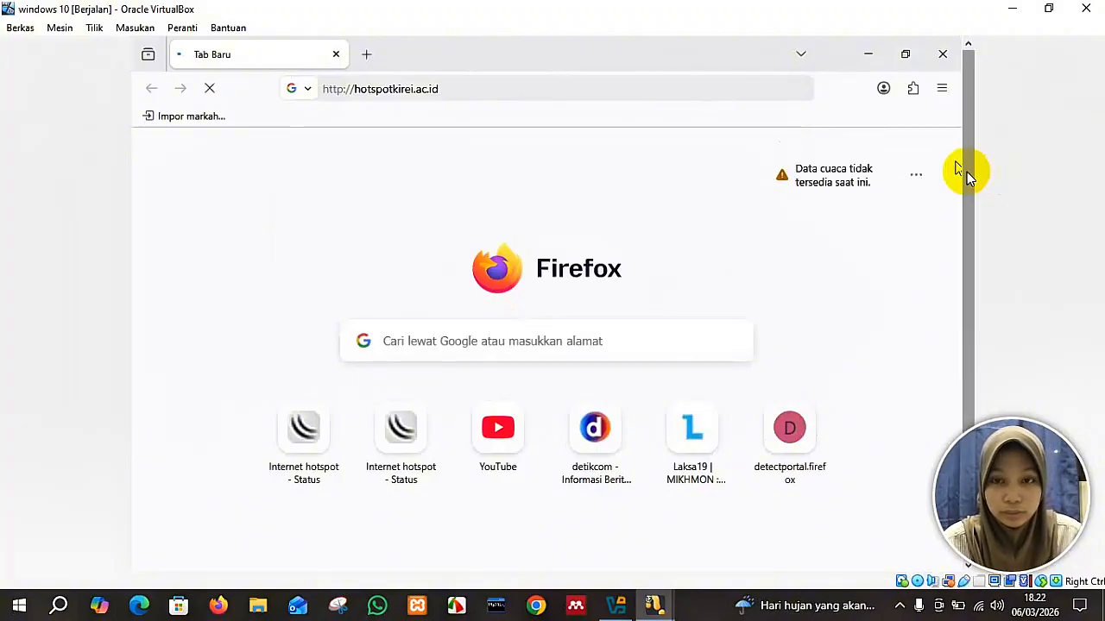
drag(967, 172, 957, 308)
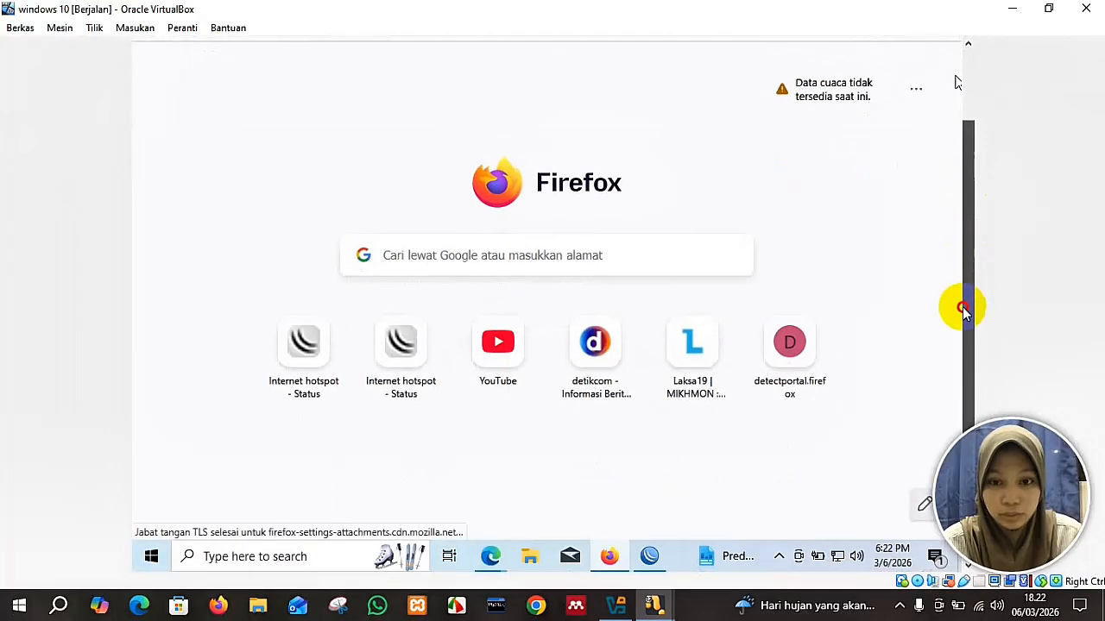
click(648, 556)
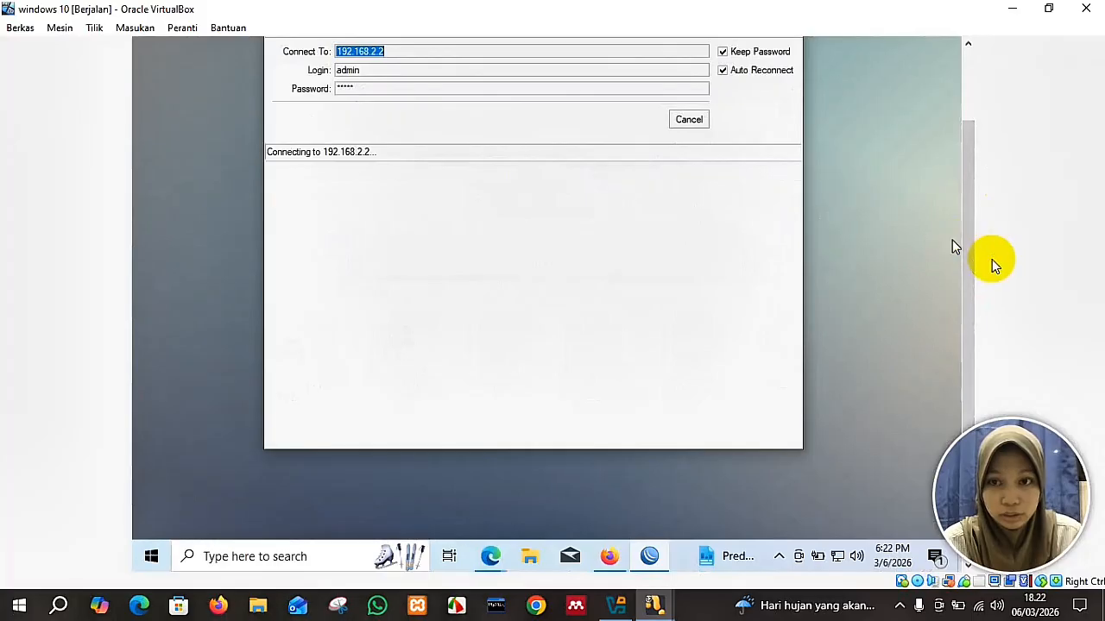
Sign in on the hotspot login page with the hotspot username and password, declining to save the password.
scroll(972, 265, up, 3)
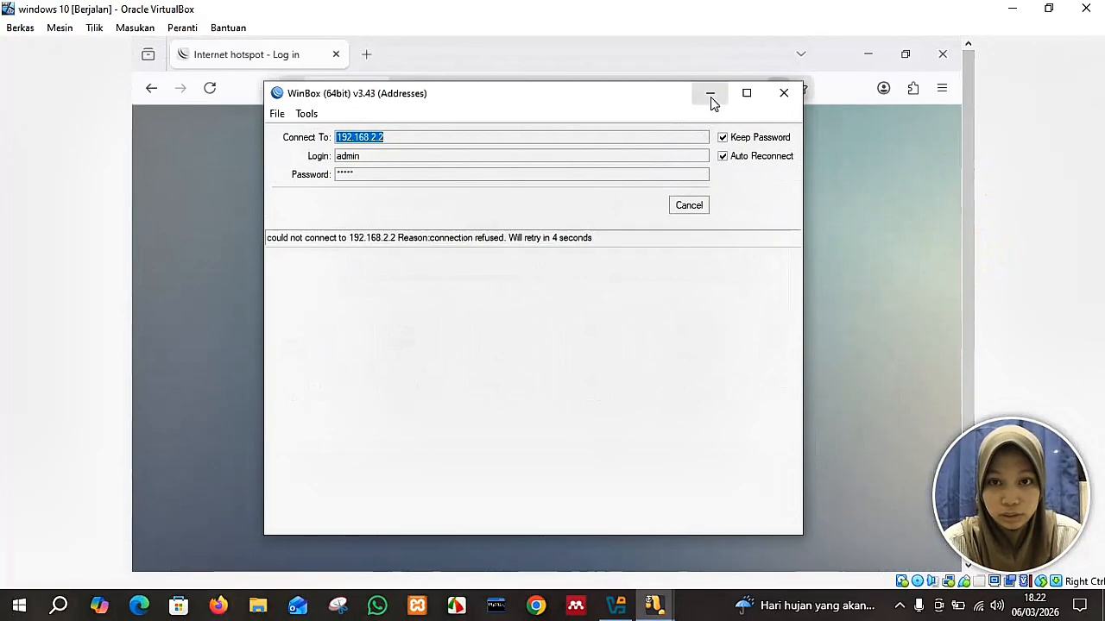
click(710, 97)
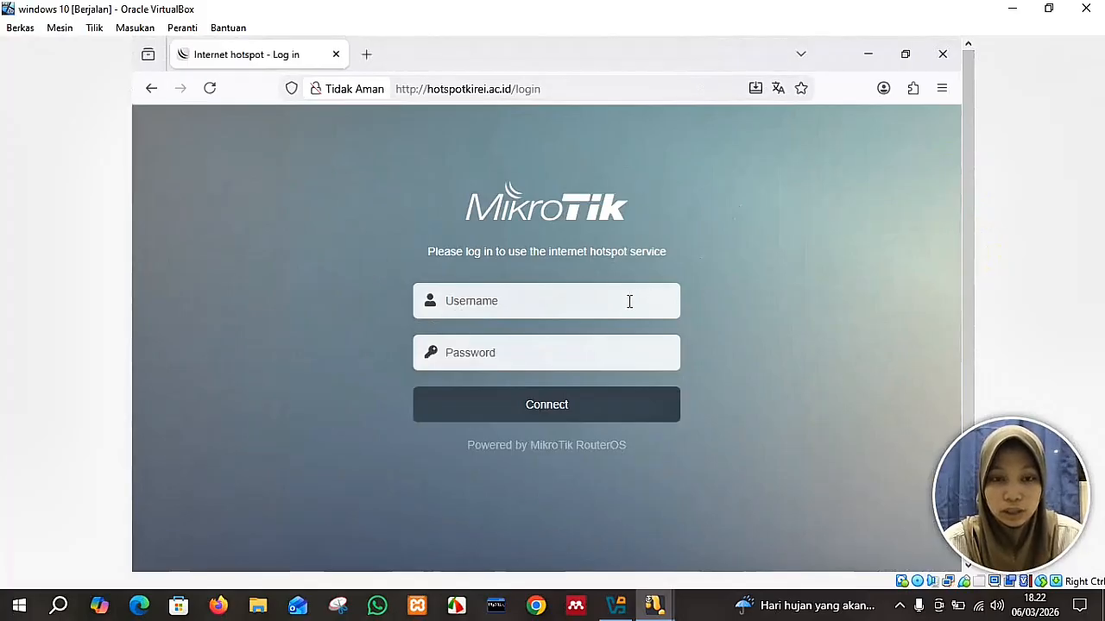
click(528, 305)
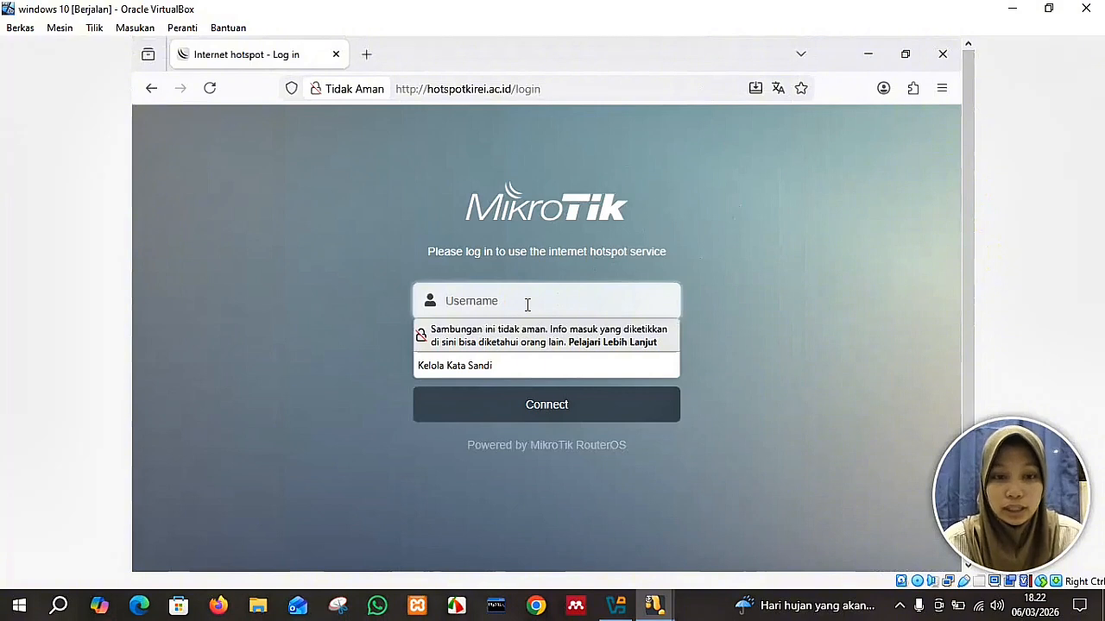
text(admin)
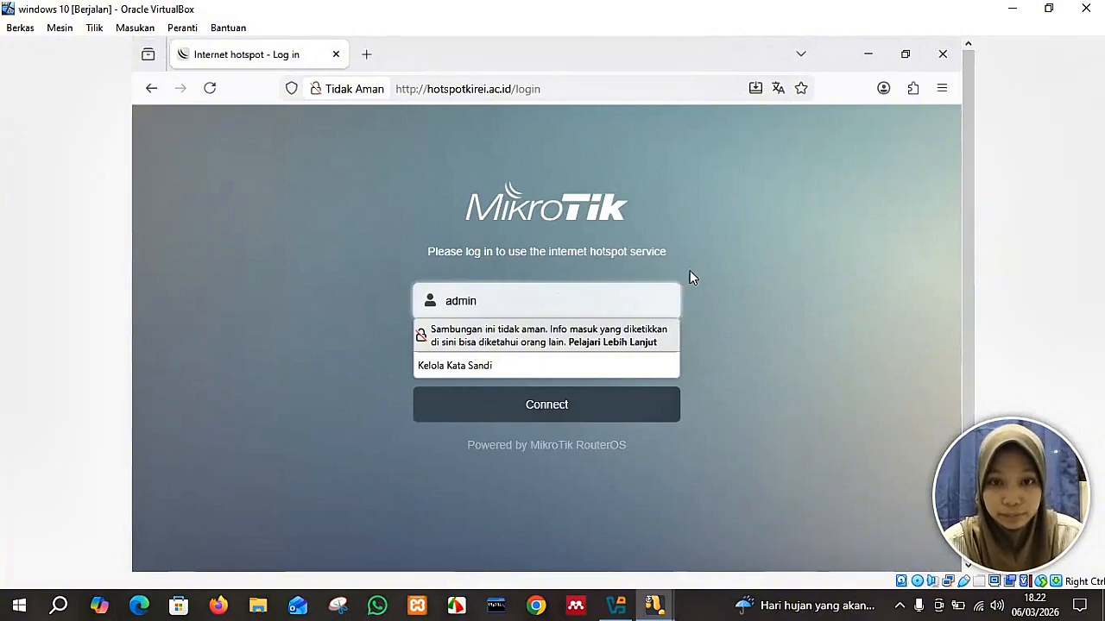
click(695, 273)
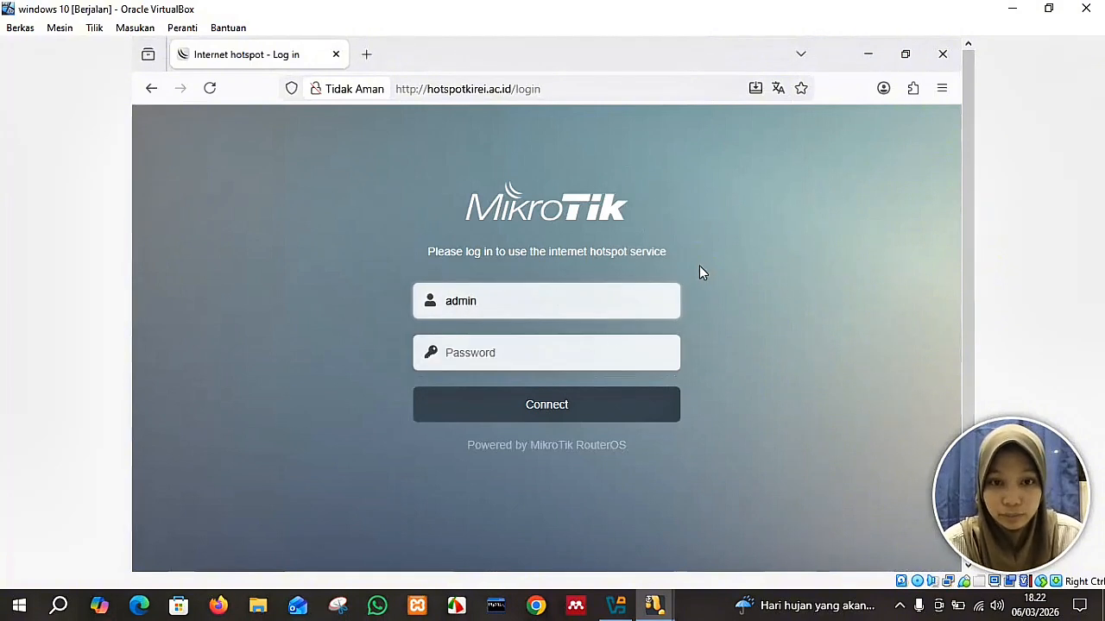
click(579, 363)
text(•••••)
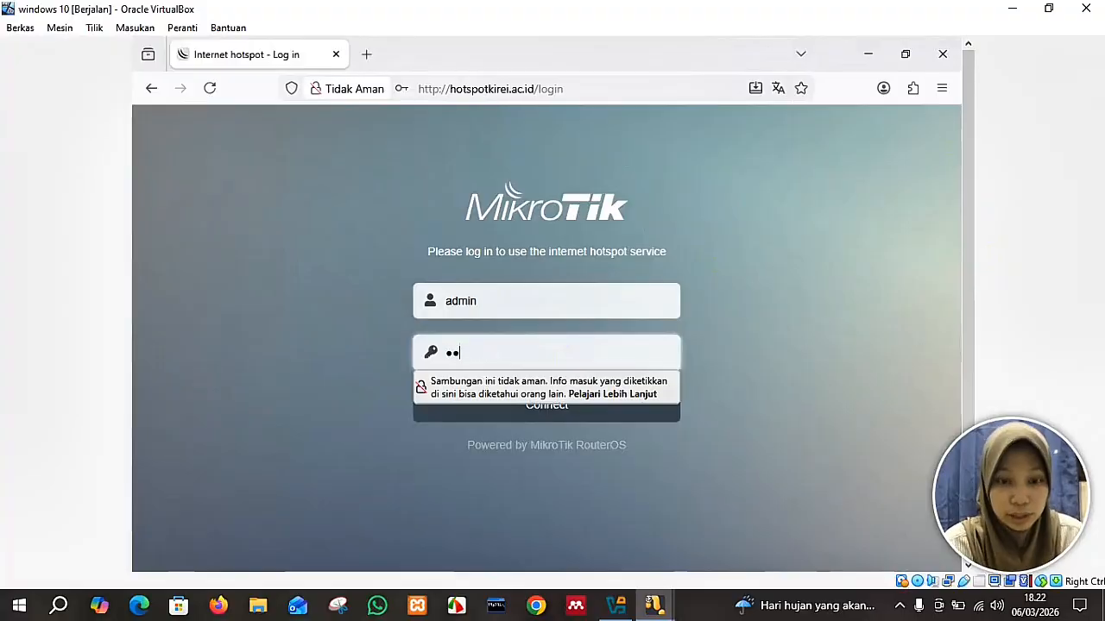
click(606, 420)
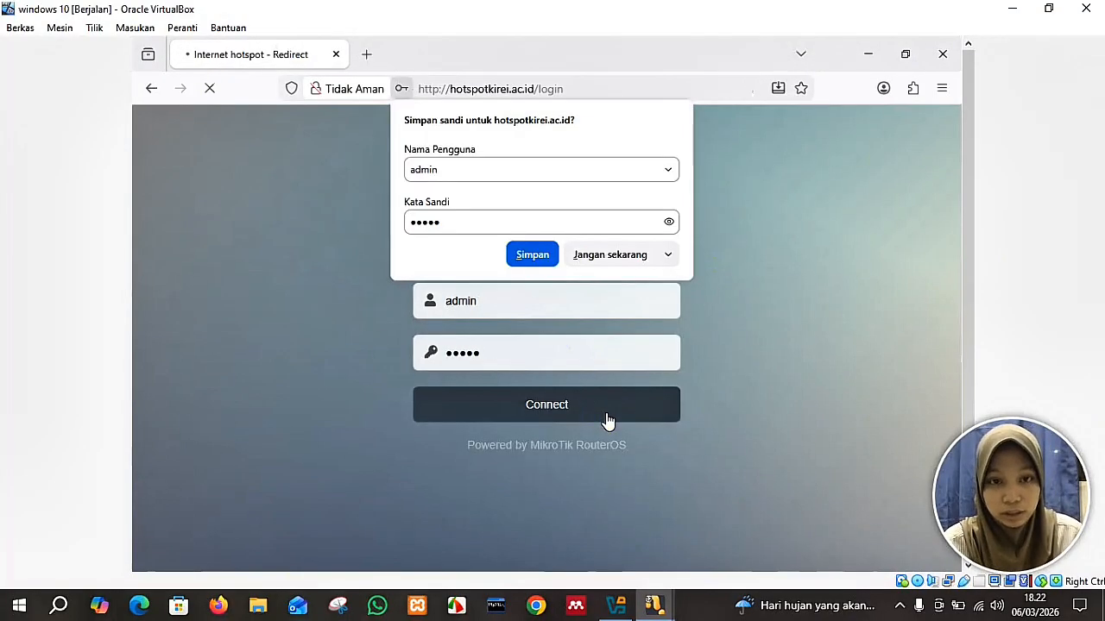
click(594, 257)
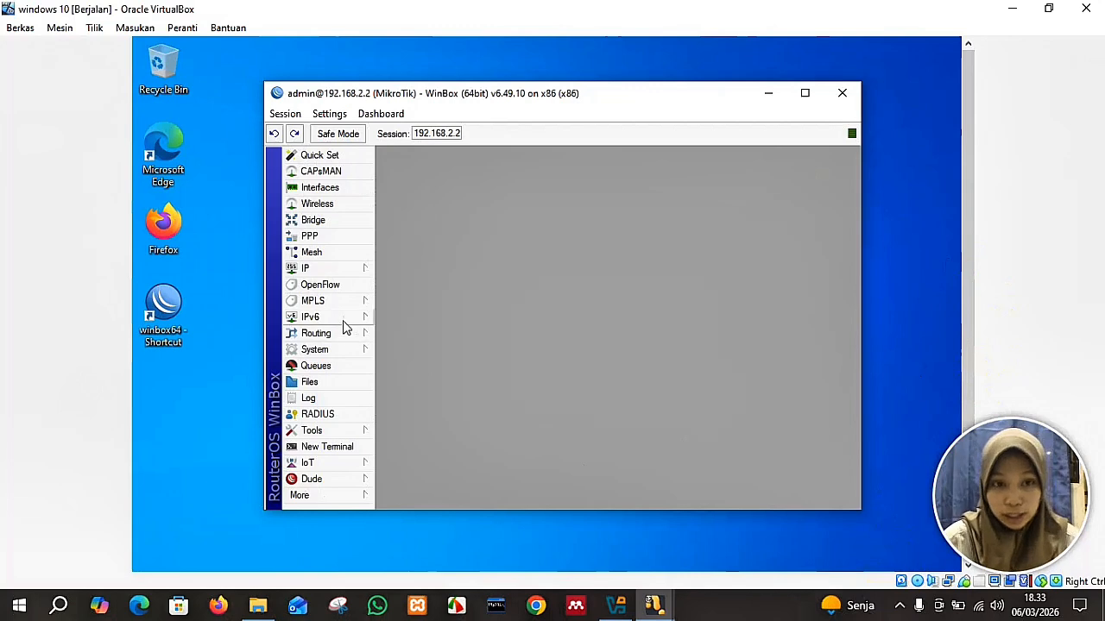
In server profile hsprof1's login methods, uncheck Cookie, check Trial, and apply.
click(347, 269)
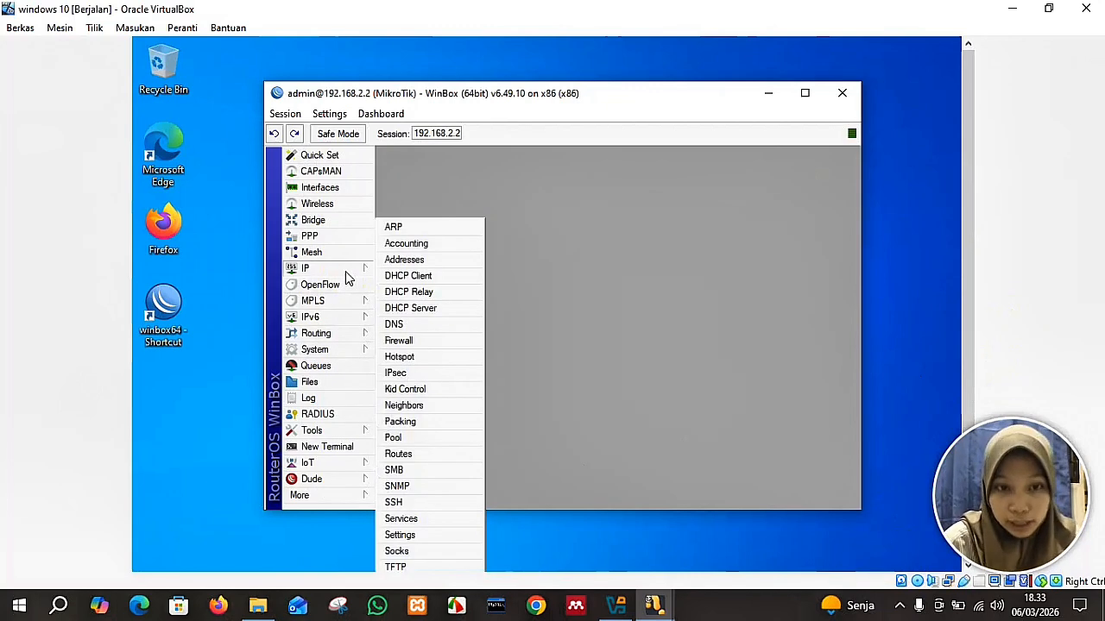
click(423, 358)
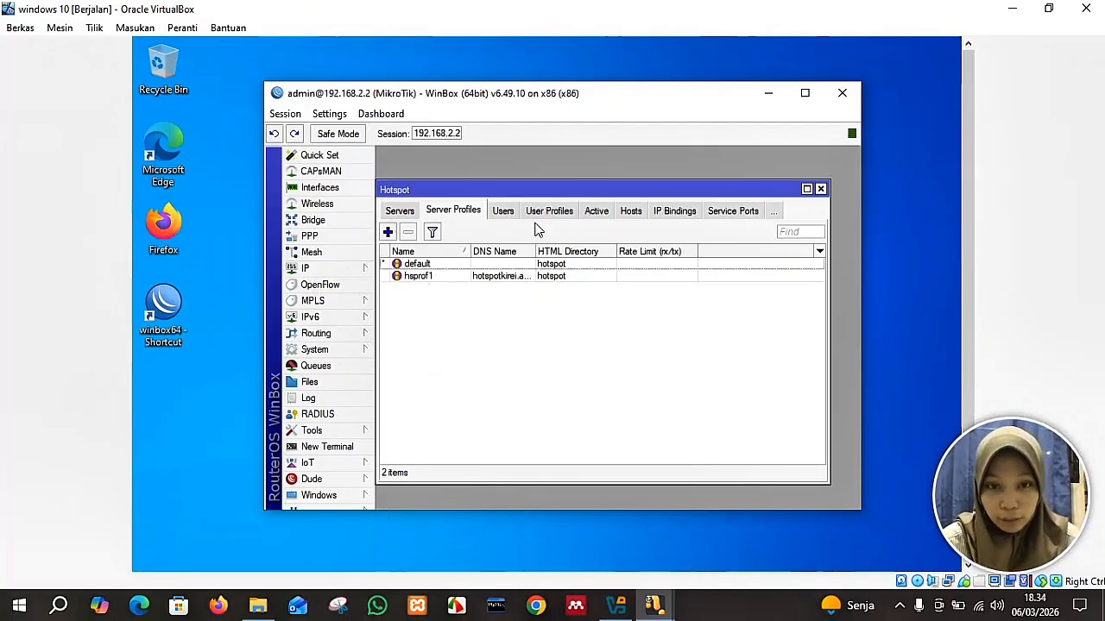
double_click(505, 277)
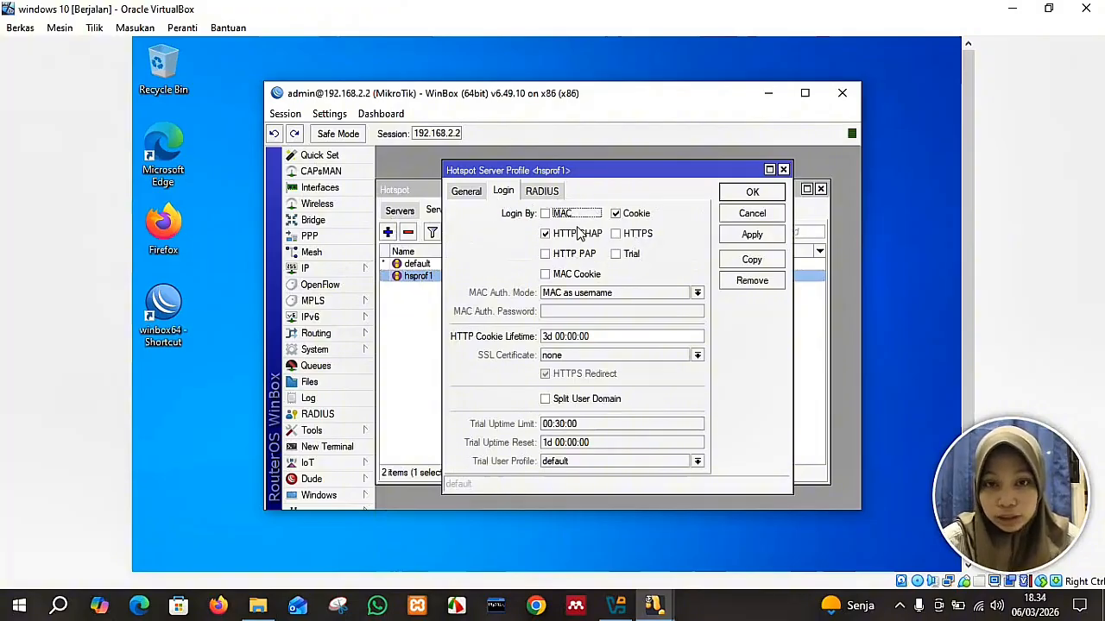
click(616, 214)
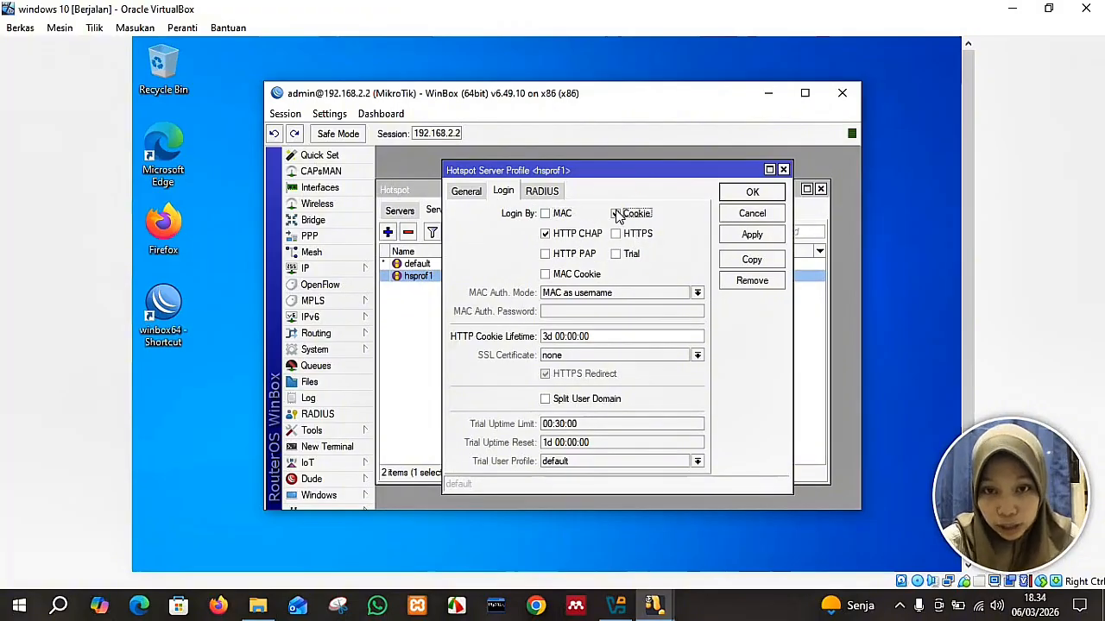
click(616, 255)
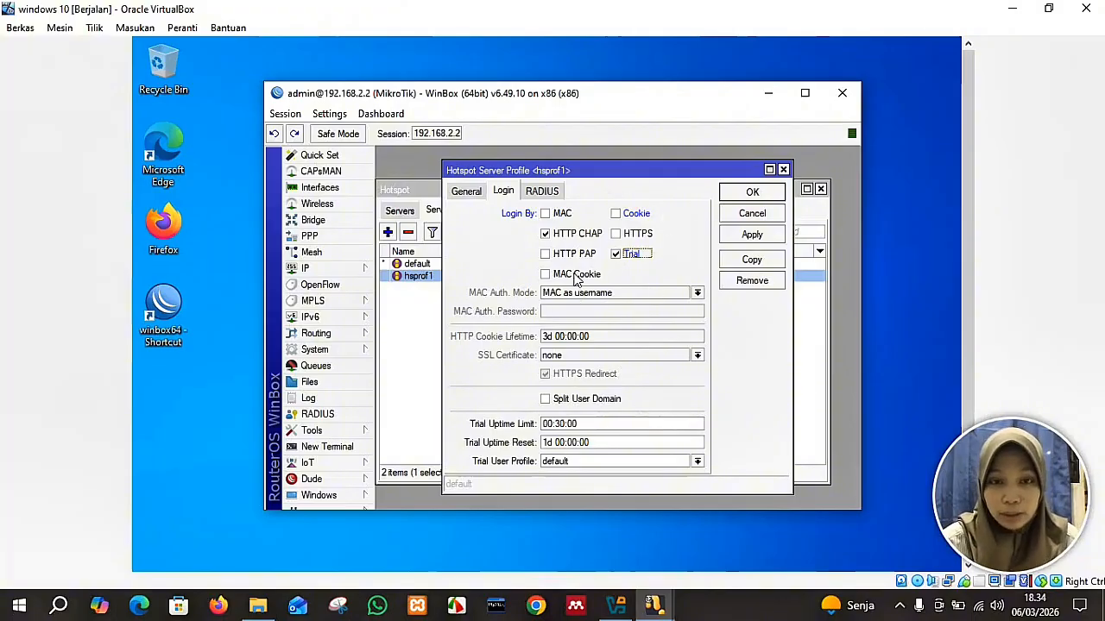
click(770, 239)
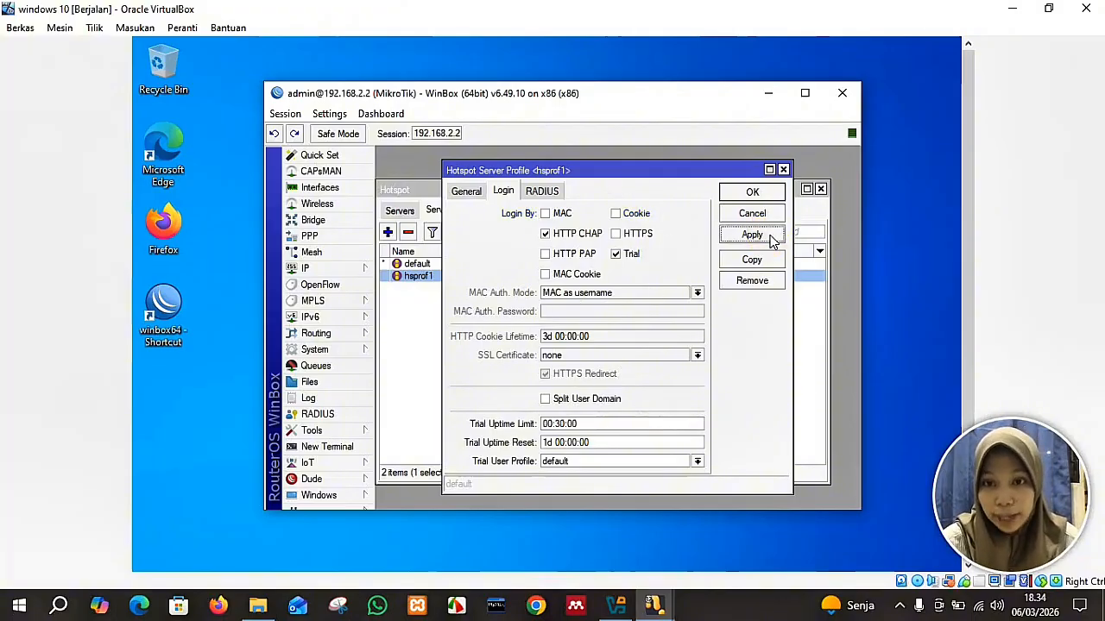
click(759, 191)
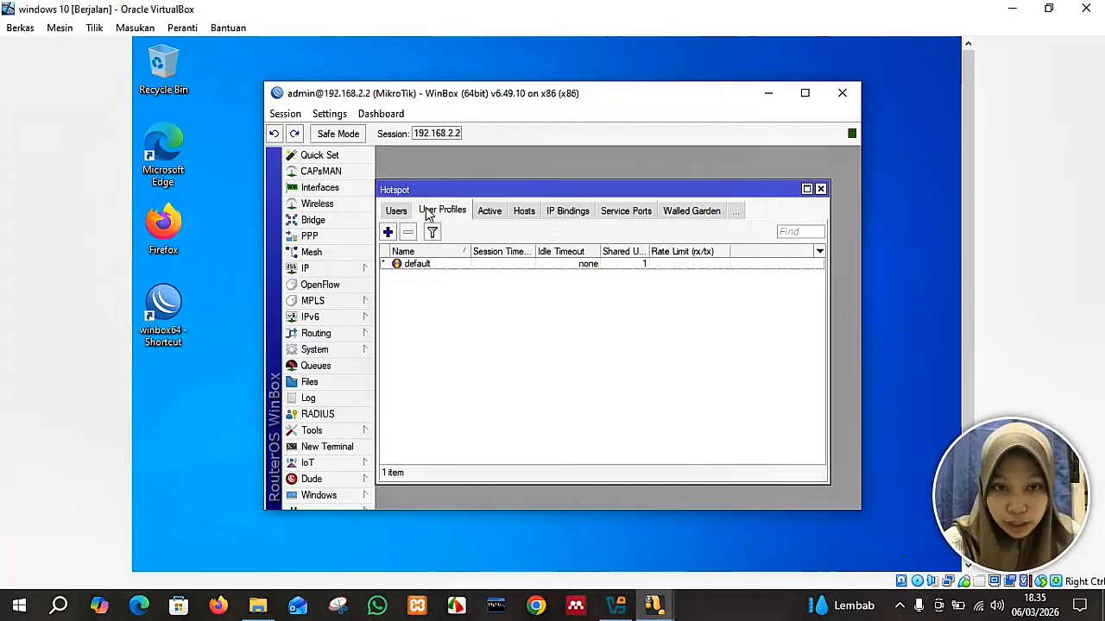
Create user profile dosen with Rate Limit 256k/1024k and save it.
click(389, 233)
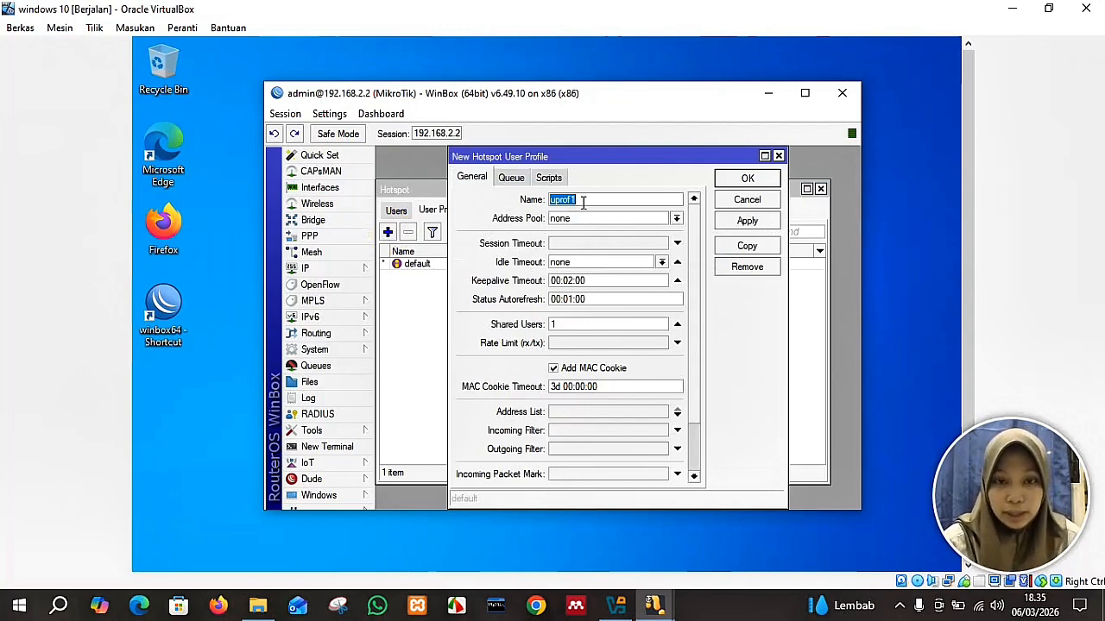
text(dosen)
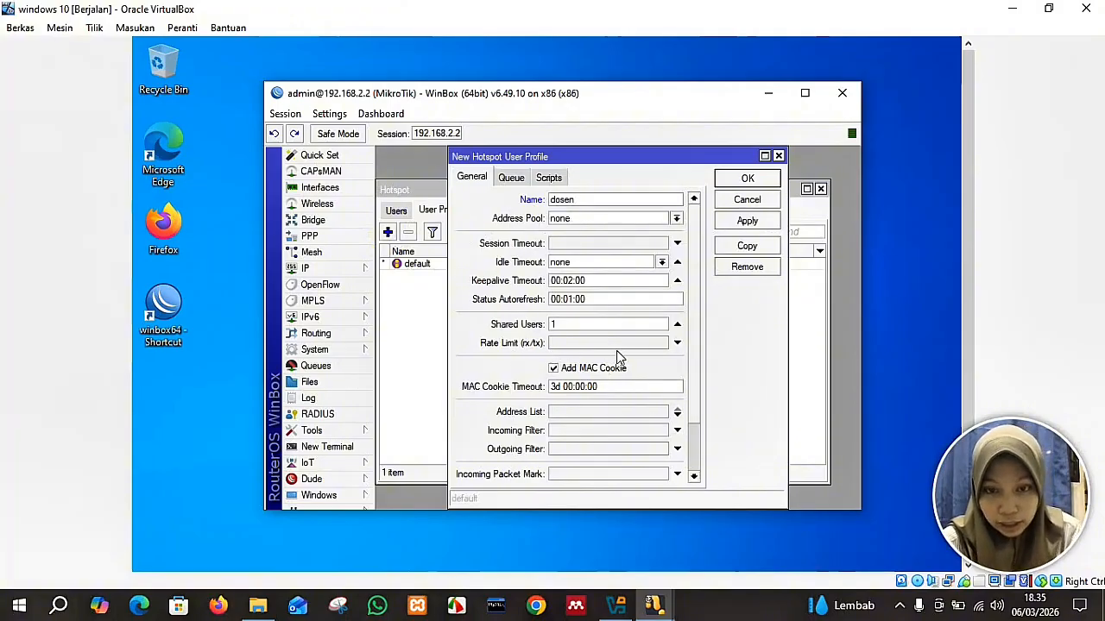
click(676, 345)
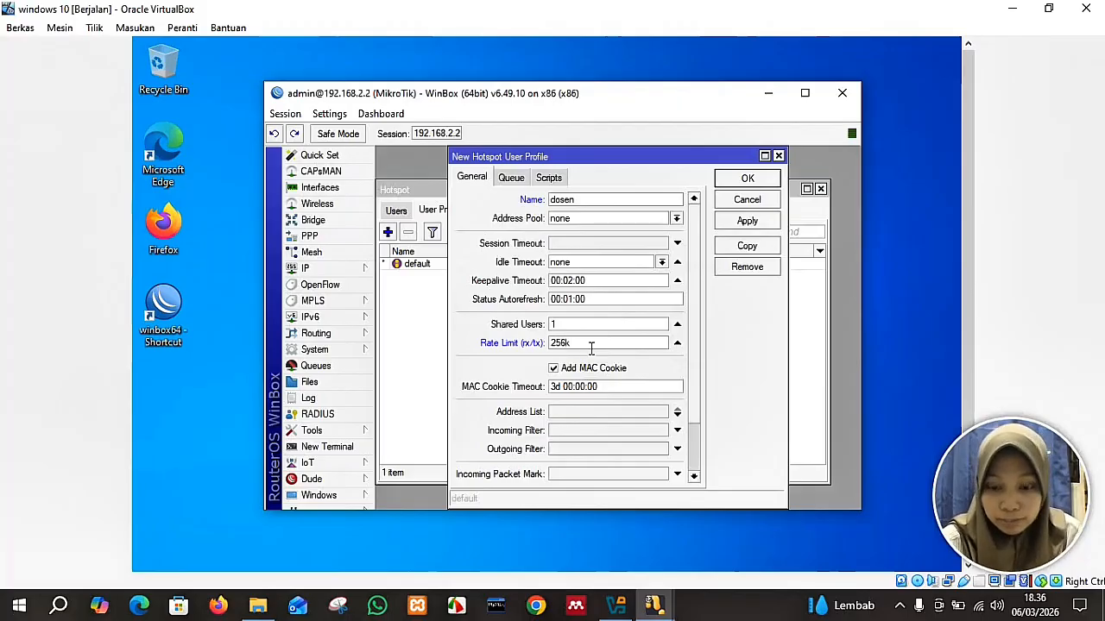
text(/1024k)
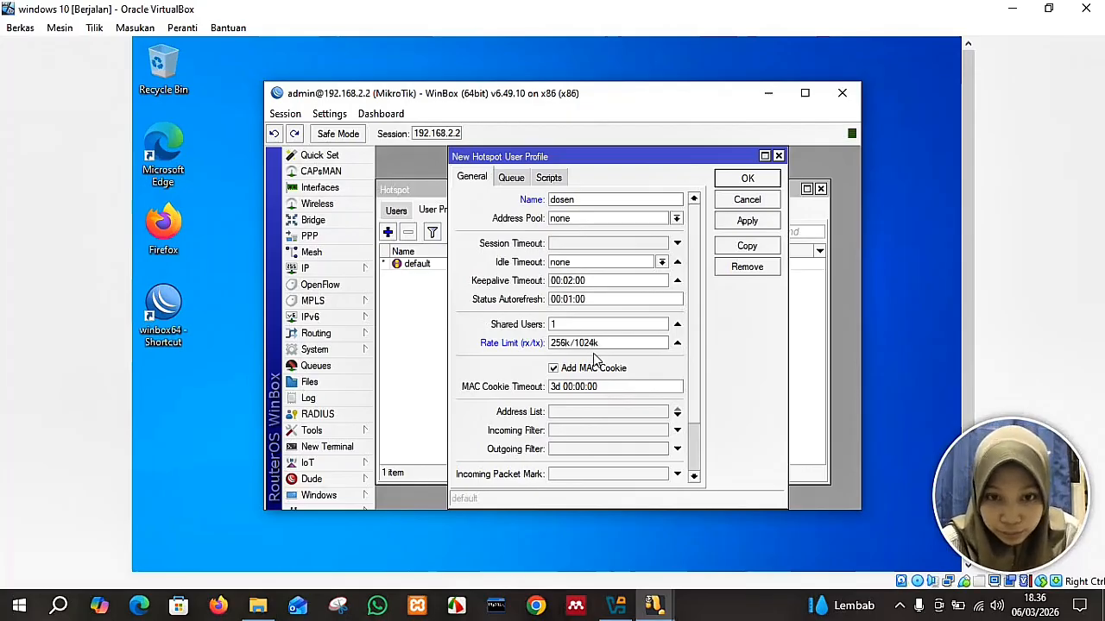
click(727, 223)
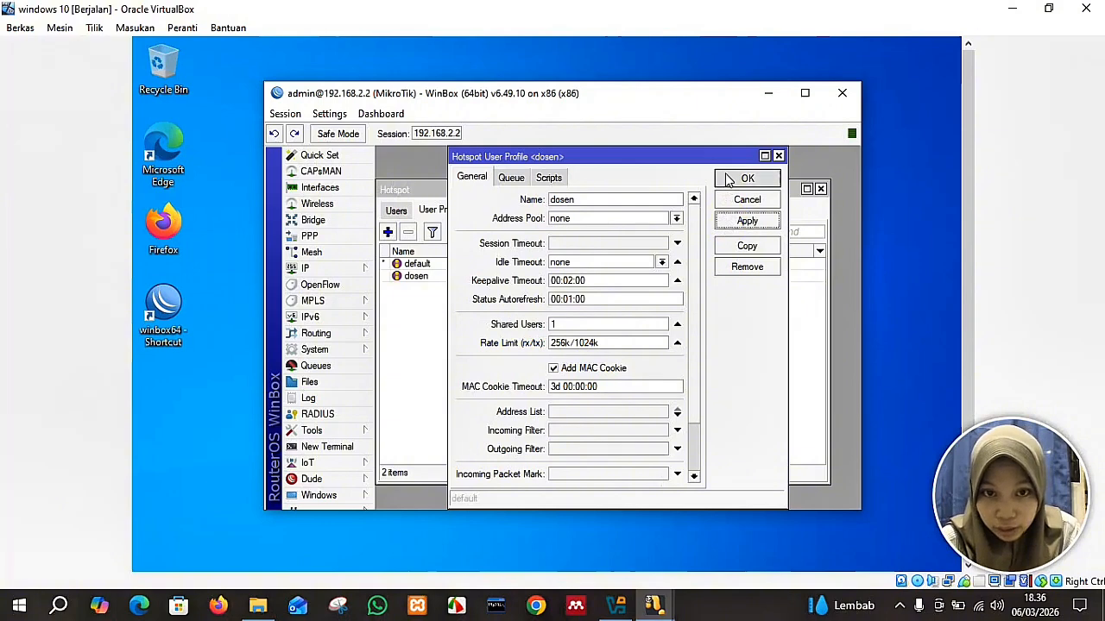
click(729, 179)
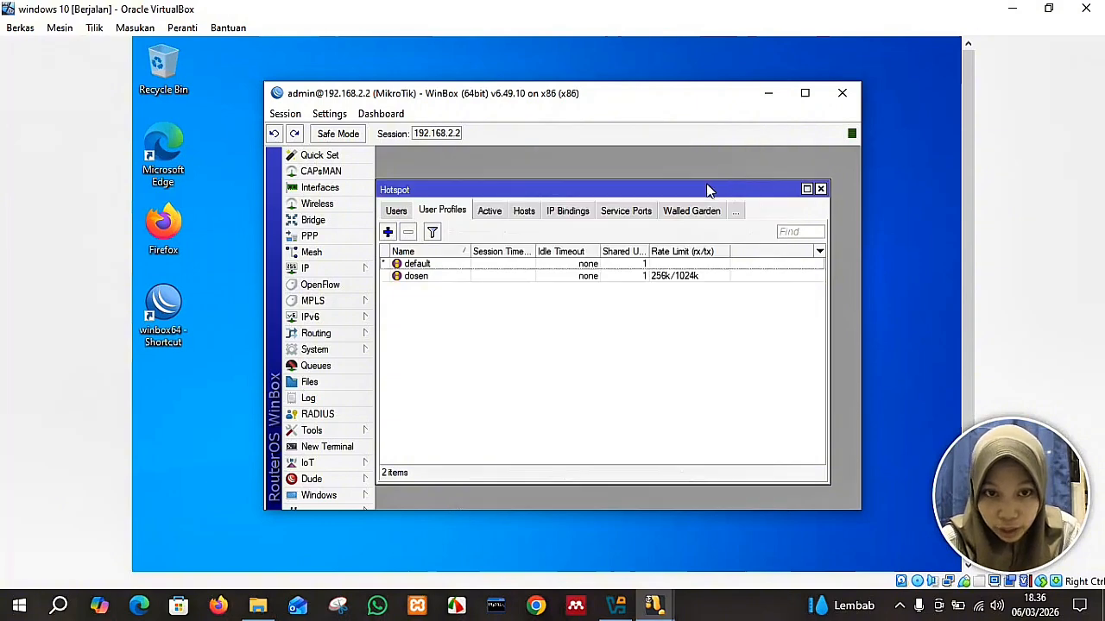
Create the hotspot user profile 'mahasiswa' with a 256k/256k rate limit.
click(388, 233)
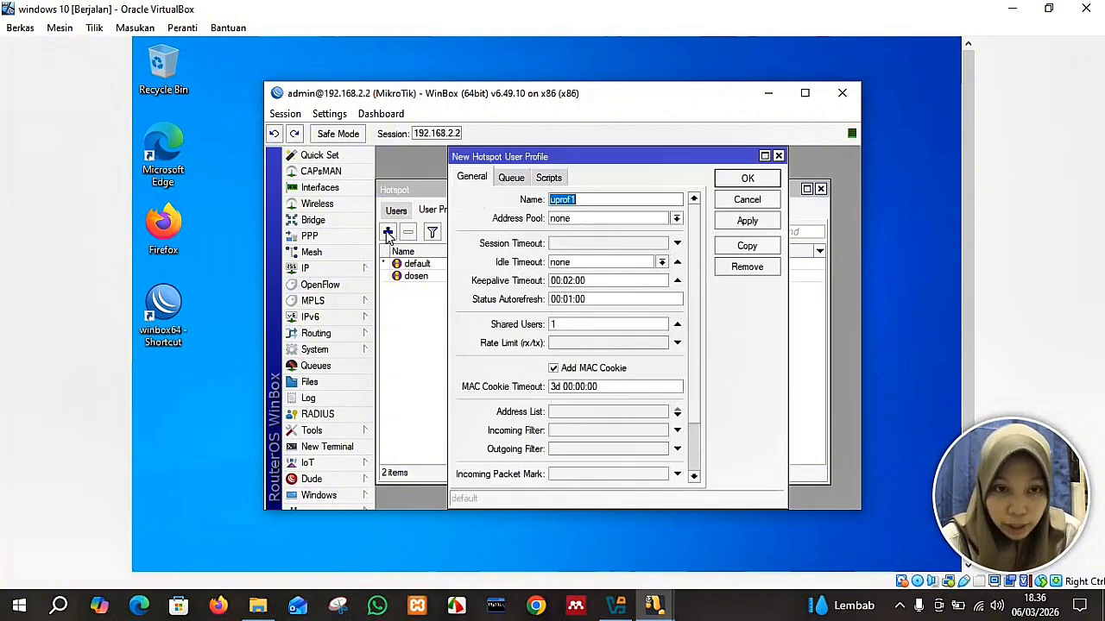
text(mahasiswa)
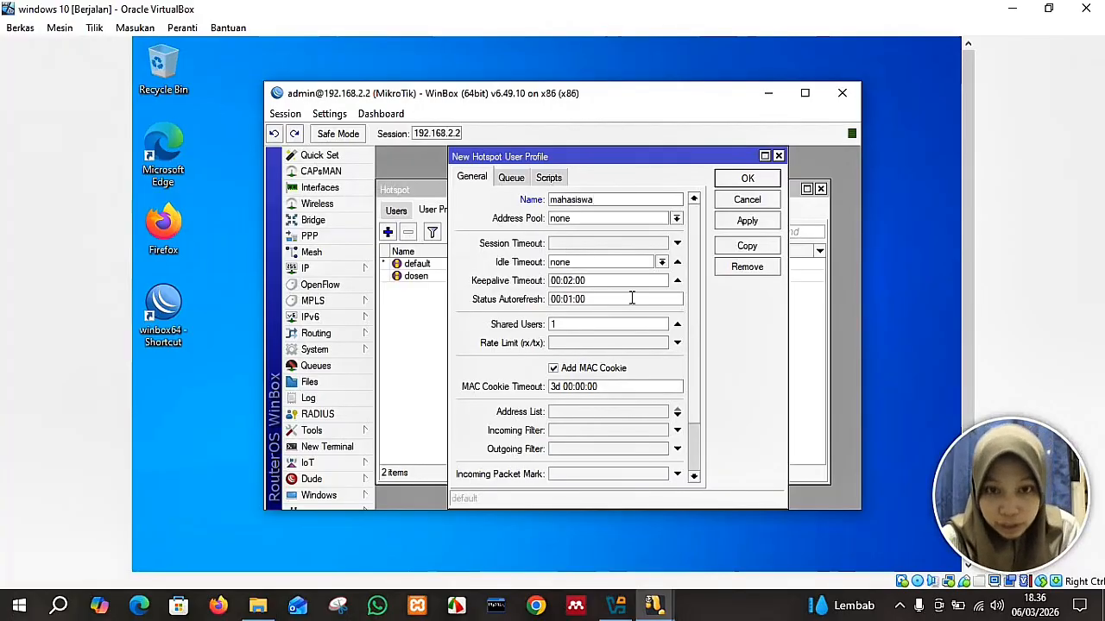
click(604, 343)
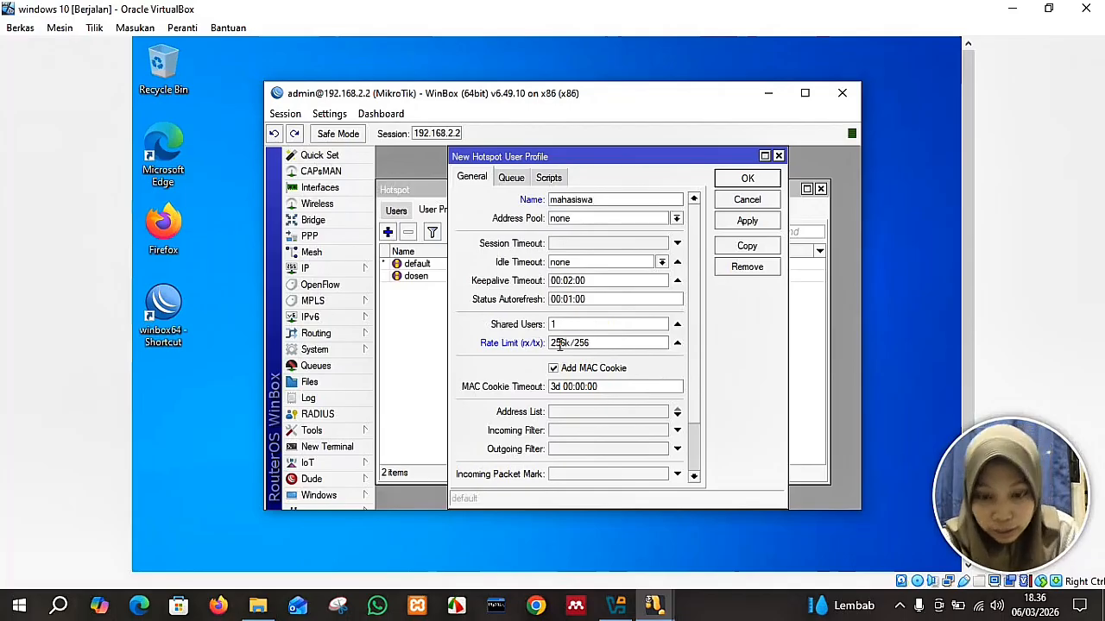
click(723, 222)
click(726, 178)
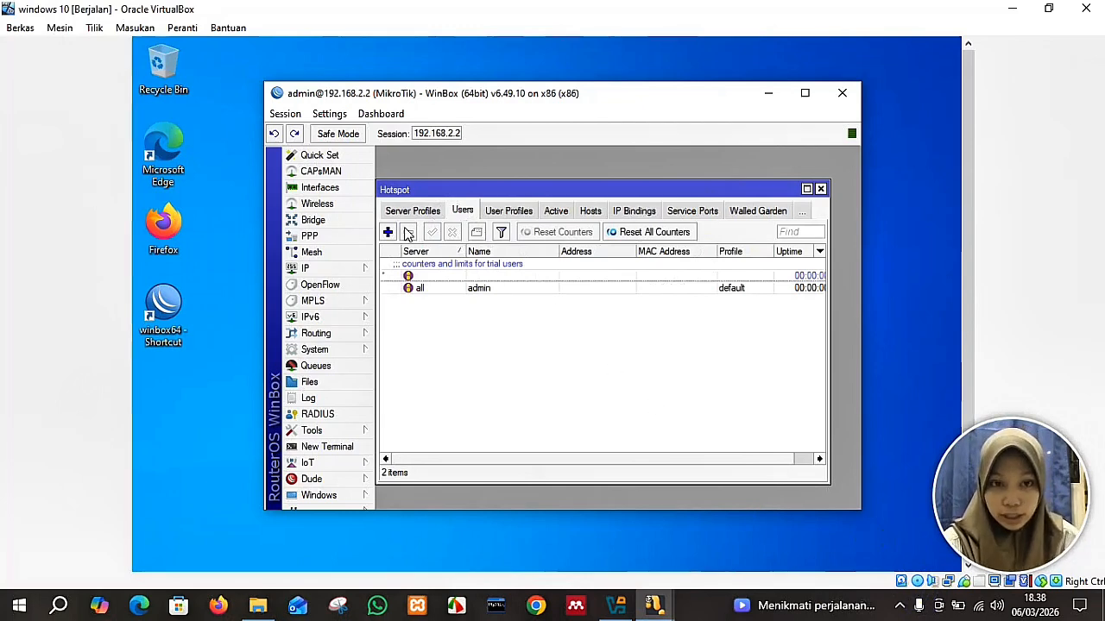
Add a new hotspot user with a name and password, assigned to the mahasiswa profile.
click(494, 219)
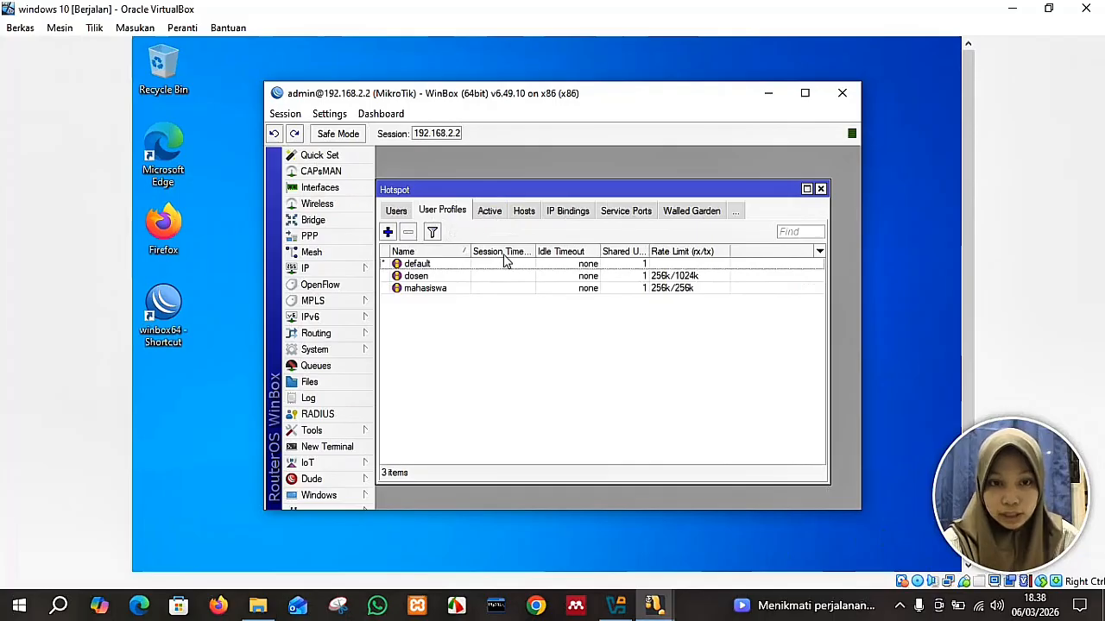
click(396, 211)
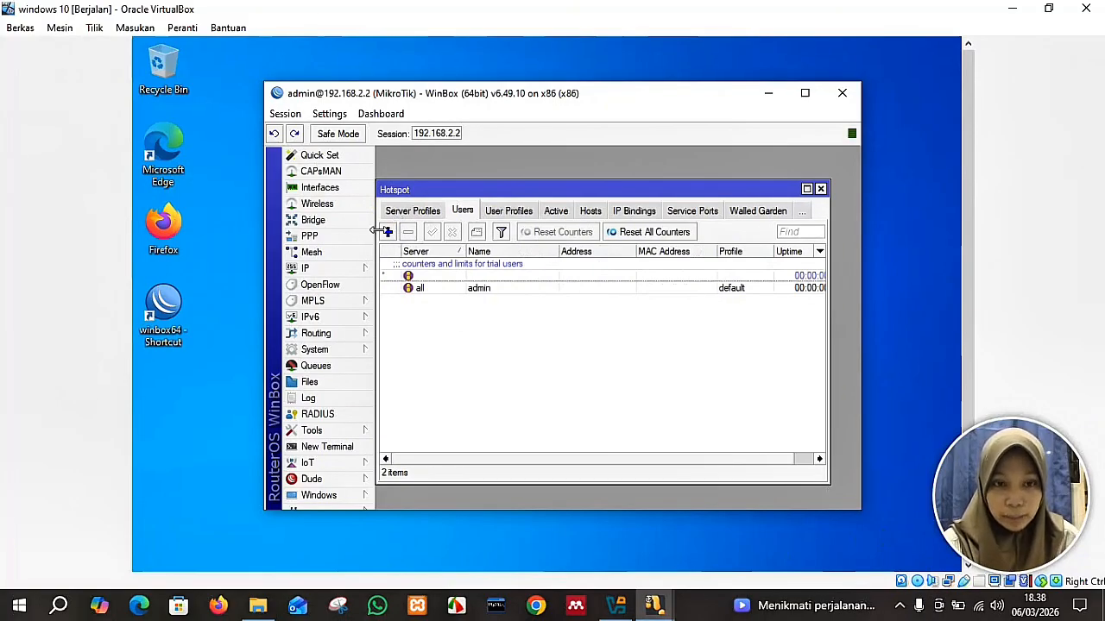
click(388, 233)
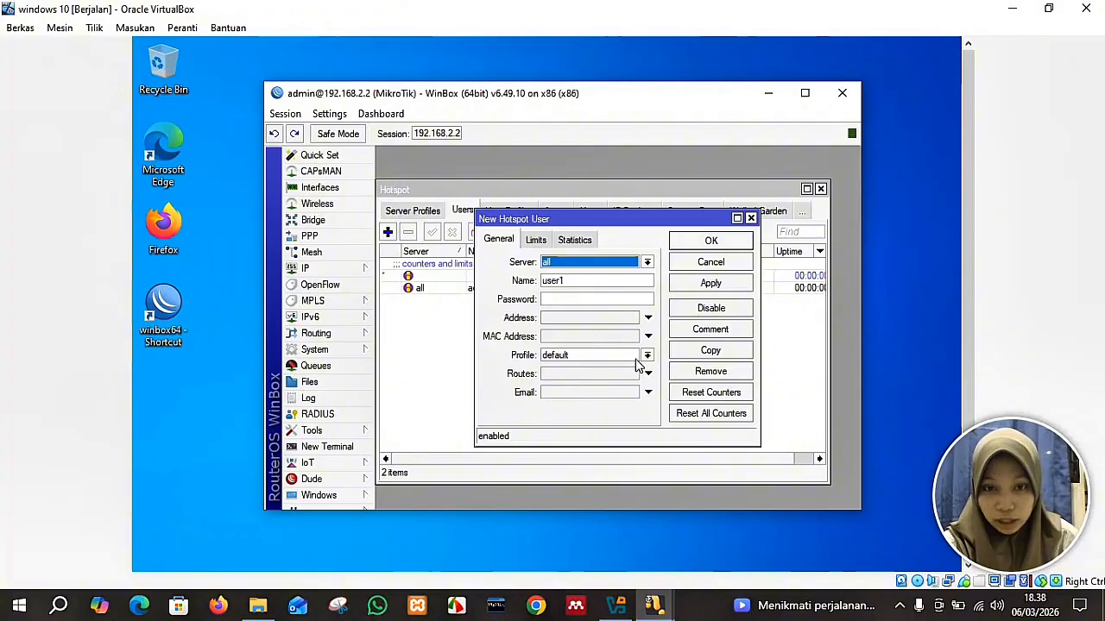
click(575, 282)
double_click(542, 281)
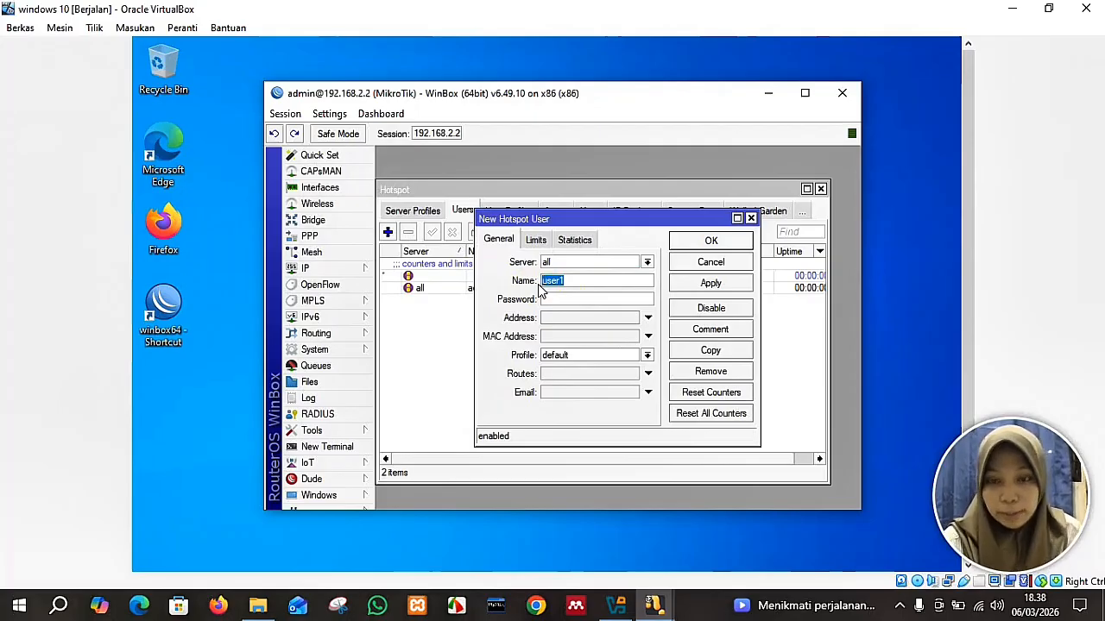
text(kirei)
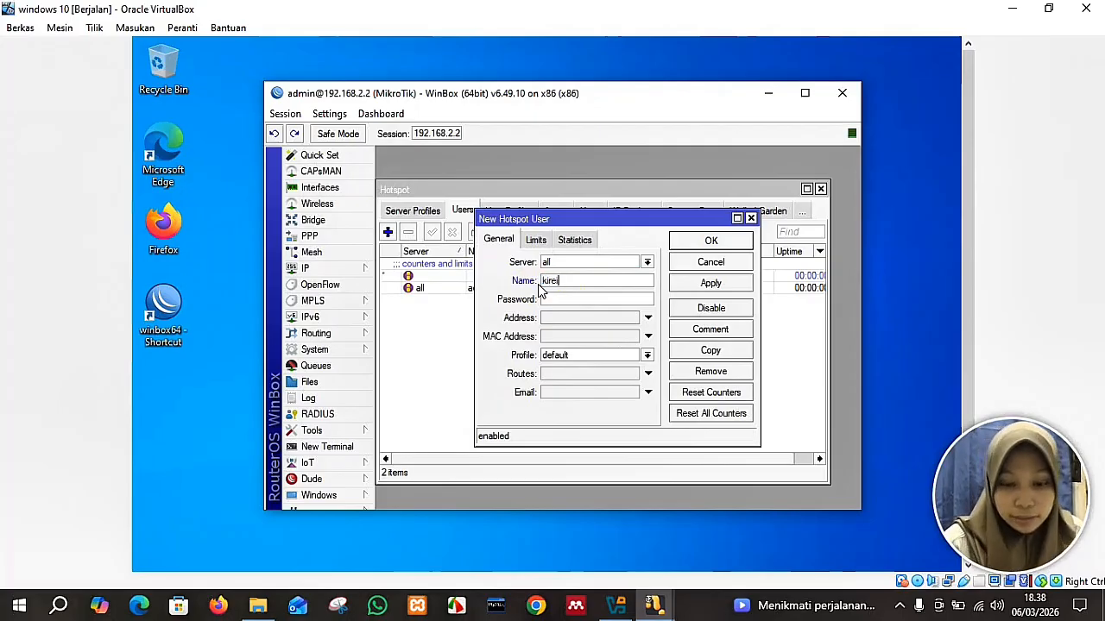
click(546, 299)
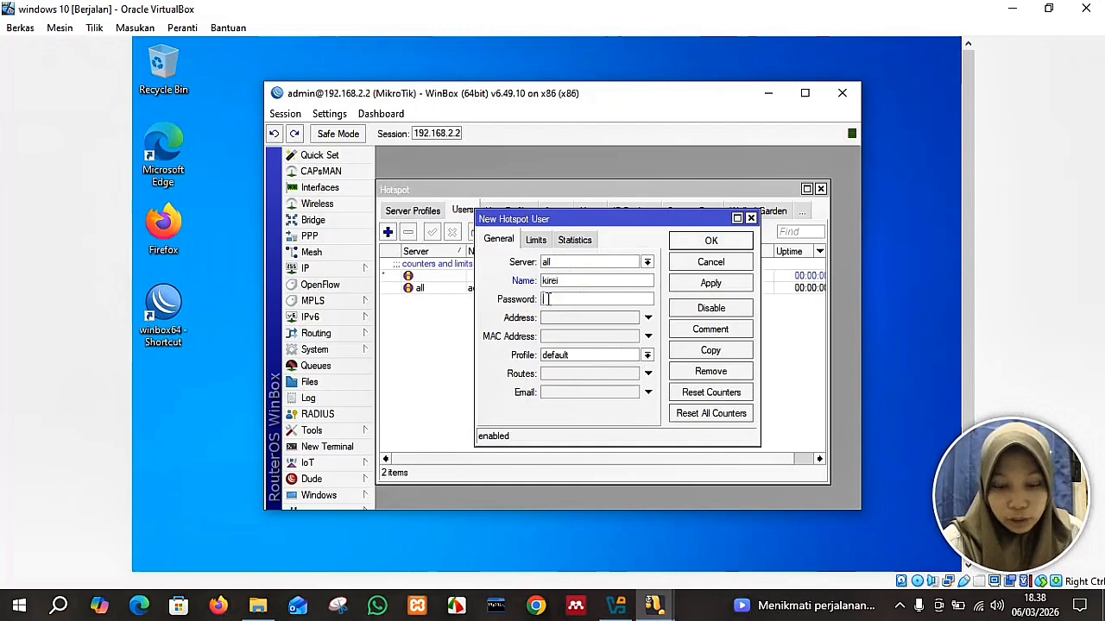
click(647, 359)
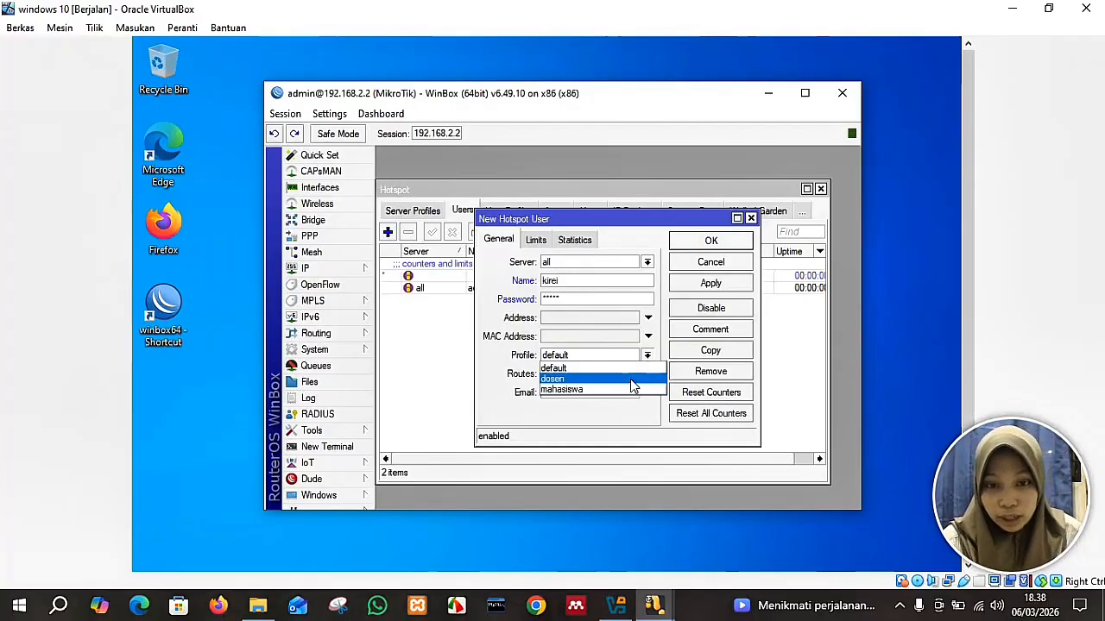
click(633, 390)
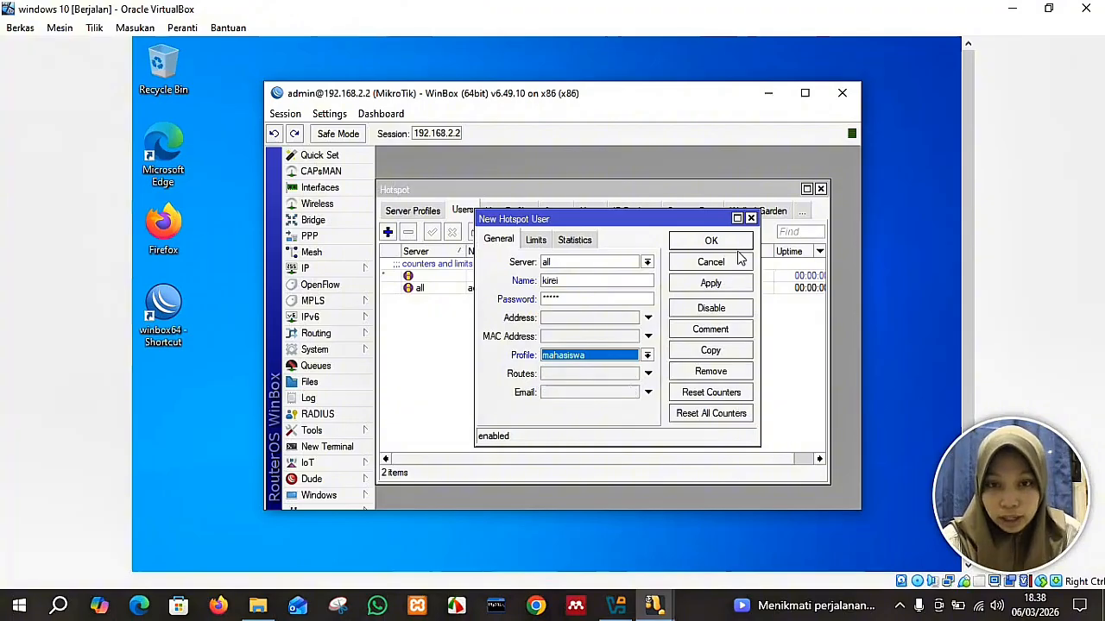
click(712, 285)
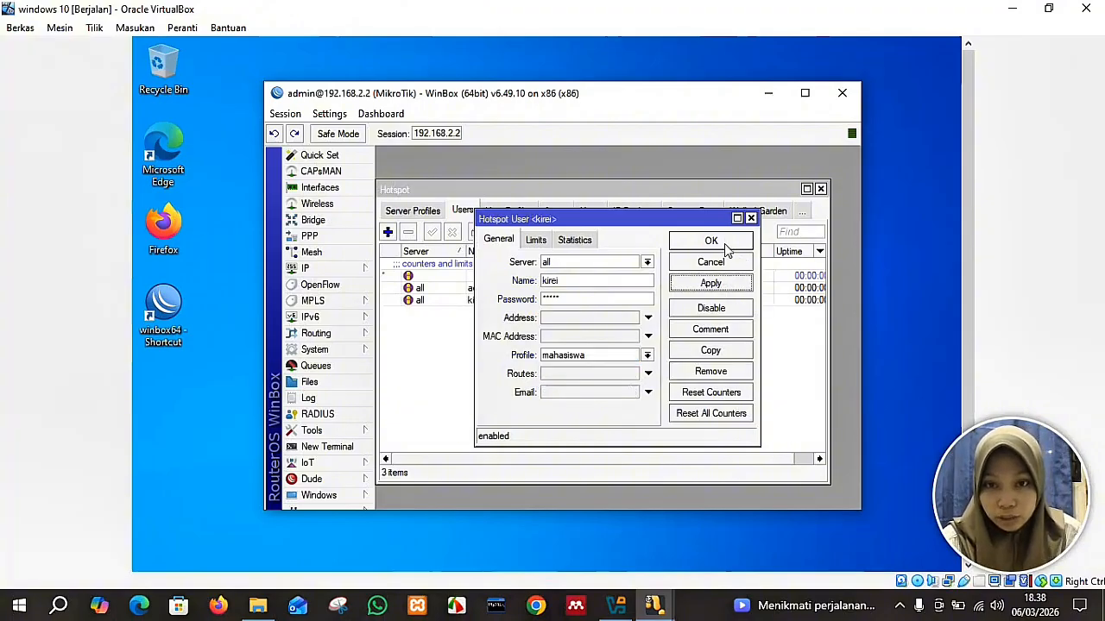
click(711, 241)
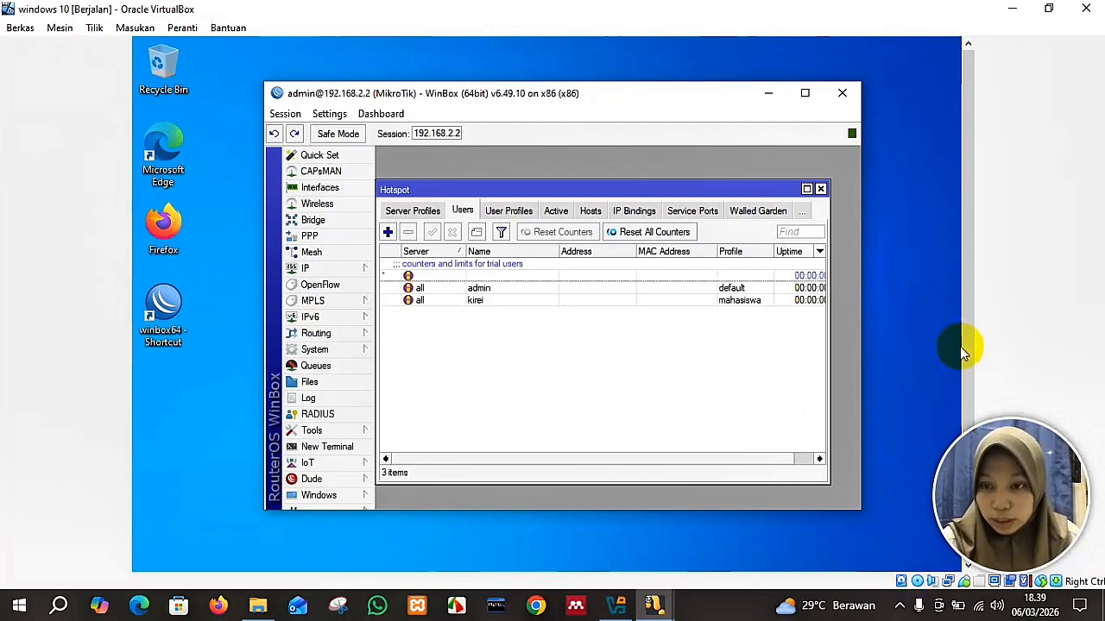
drag(963, 348, 965, 443)
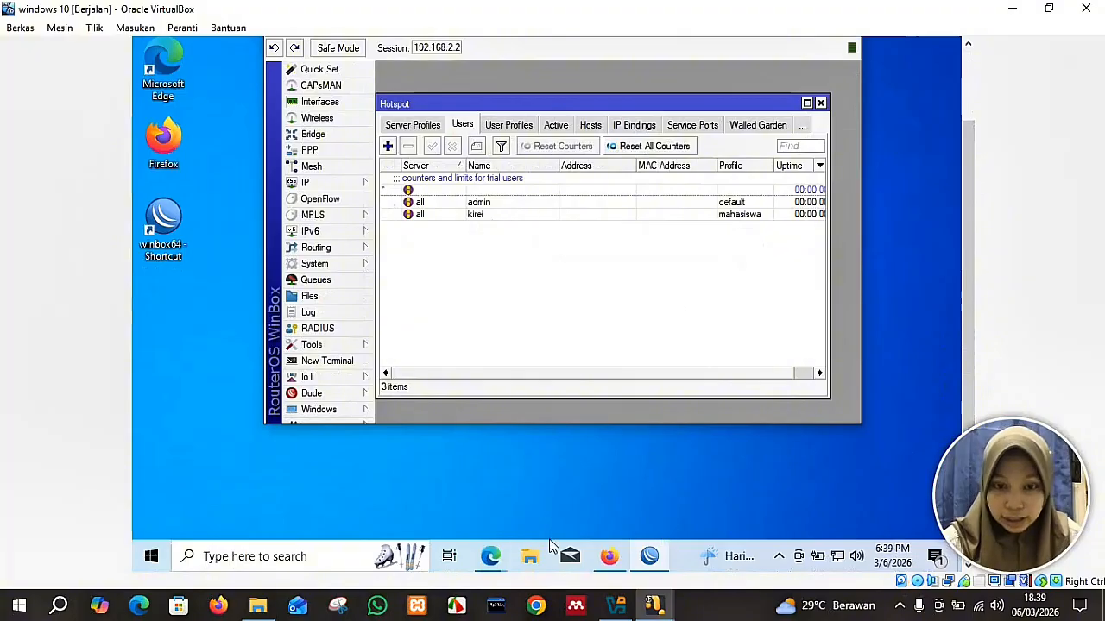
Log out of the current hotspot session and return to the login form.
click(610, 561)
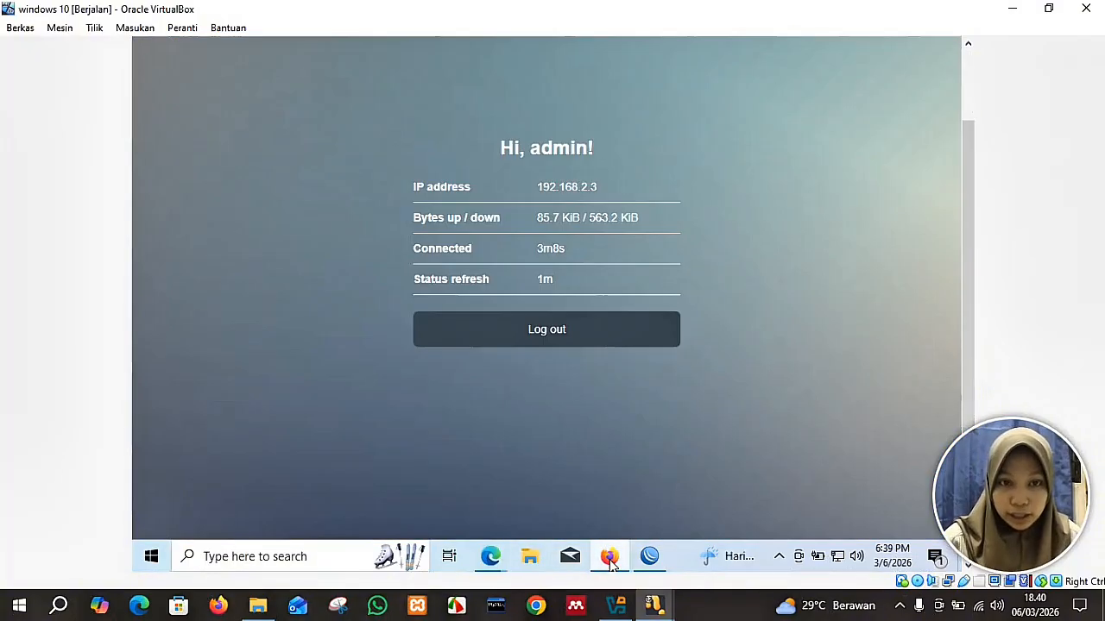
click(648, 330)
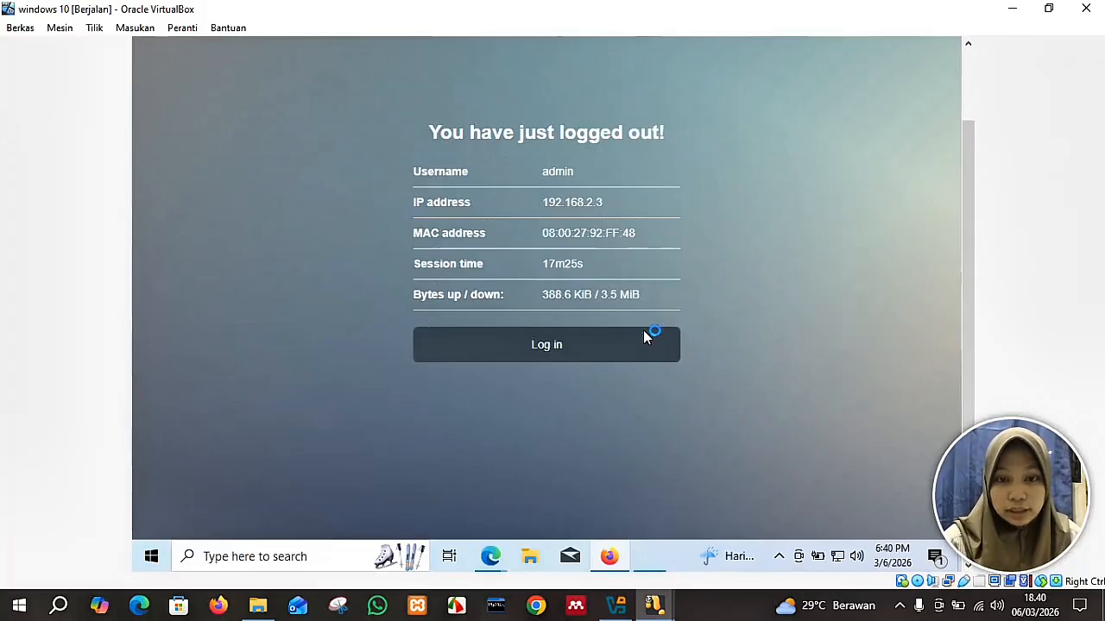
click(641, 345)
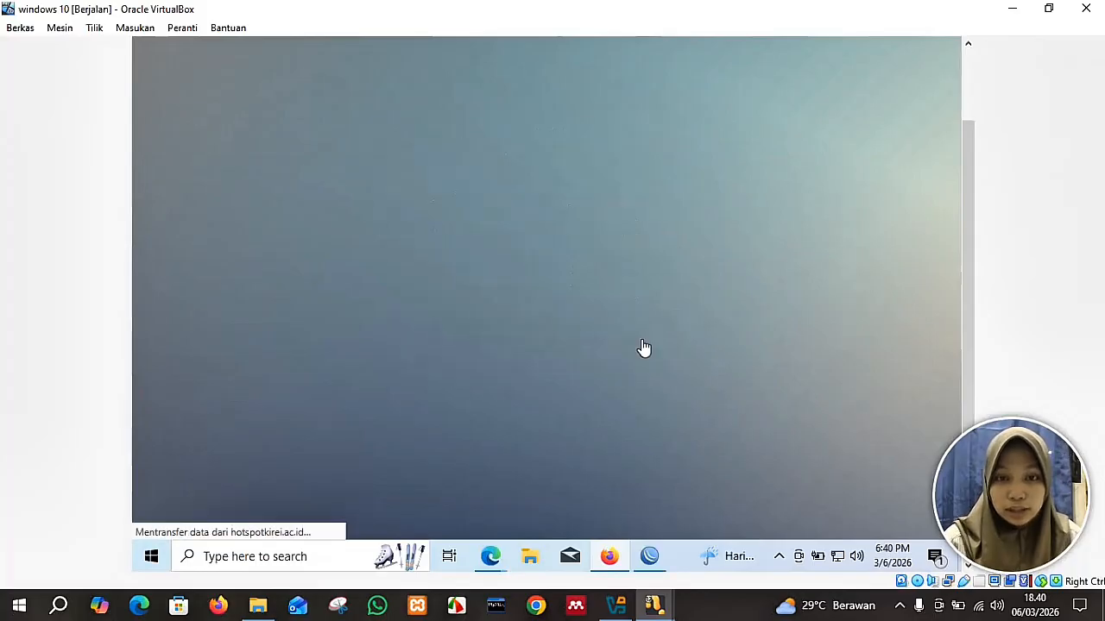
Log in with the test hotspot user's credentials and decline saving the password.
click(573, 210)
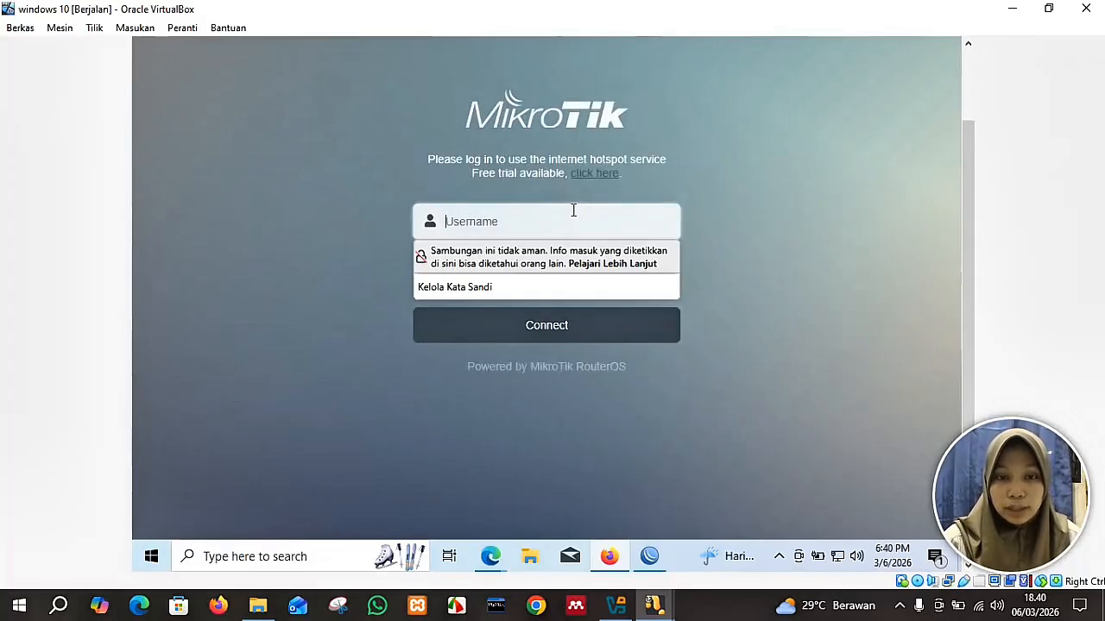
text(kirei)
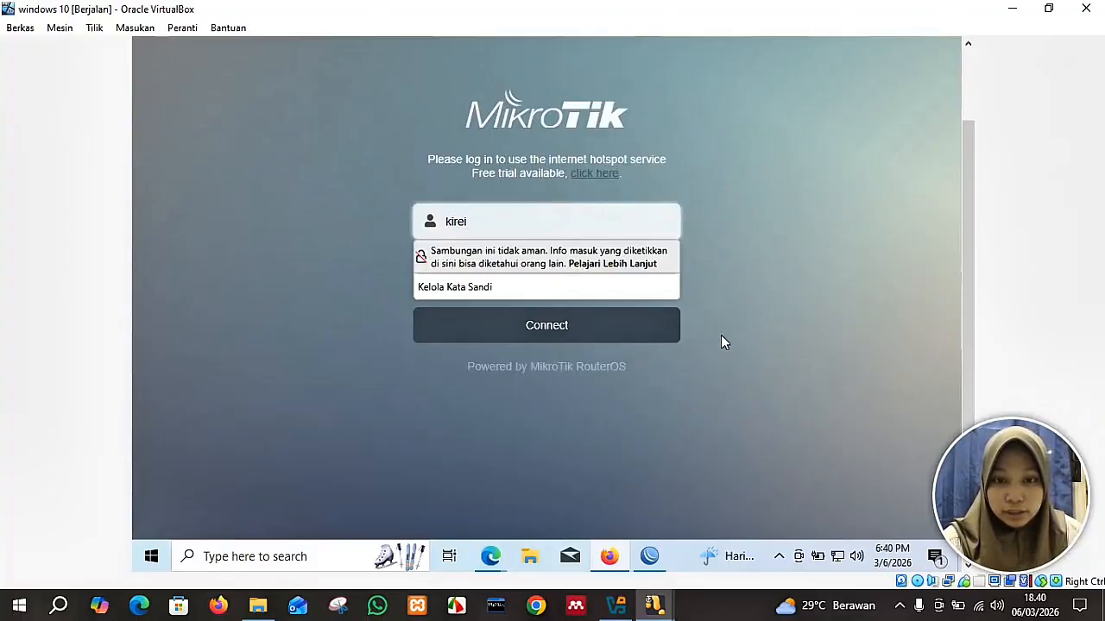
click(602, 273)
text(kirei)
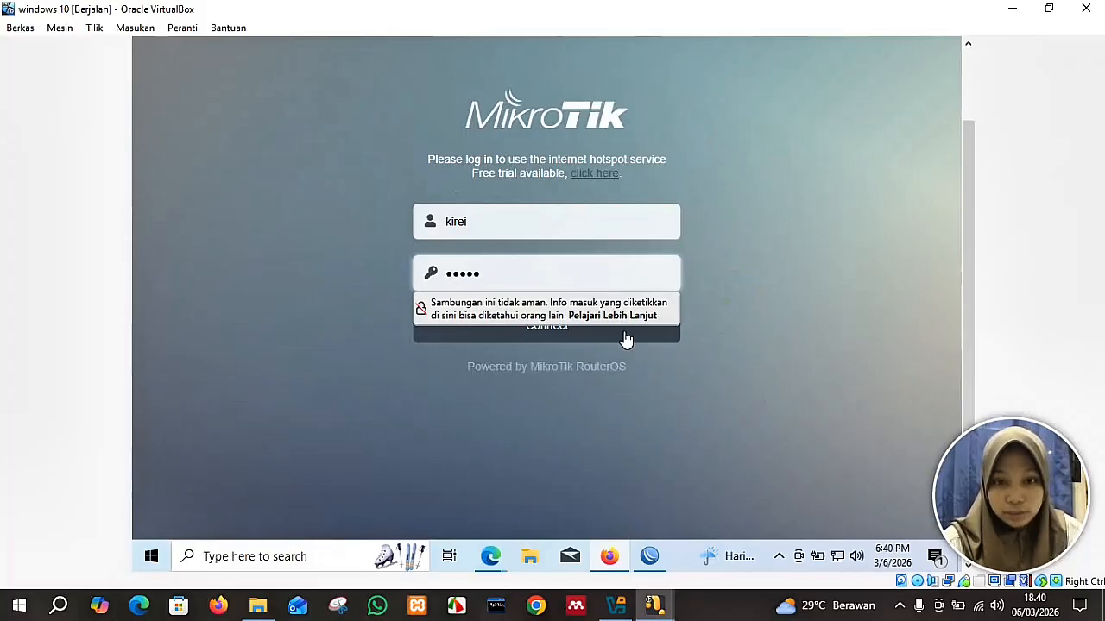
click(626, 337)
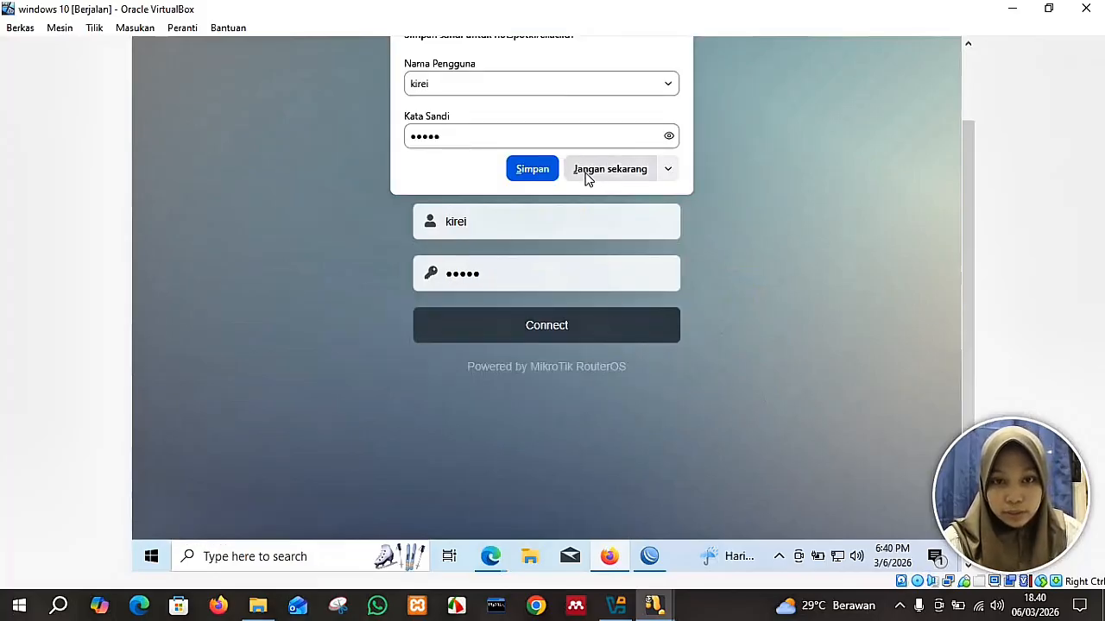
click(584, 171)
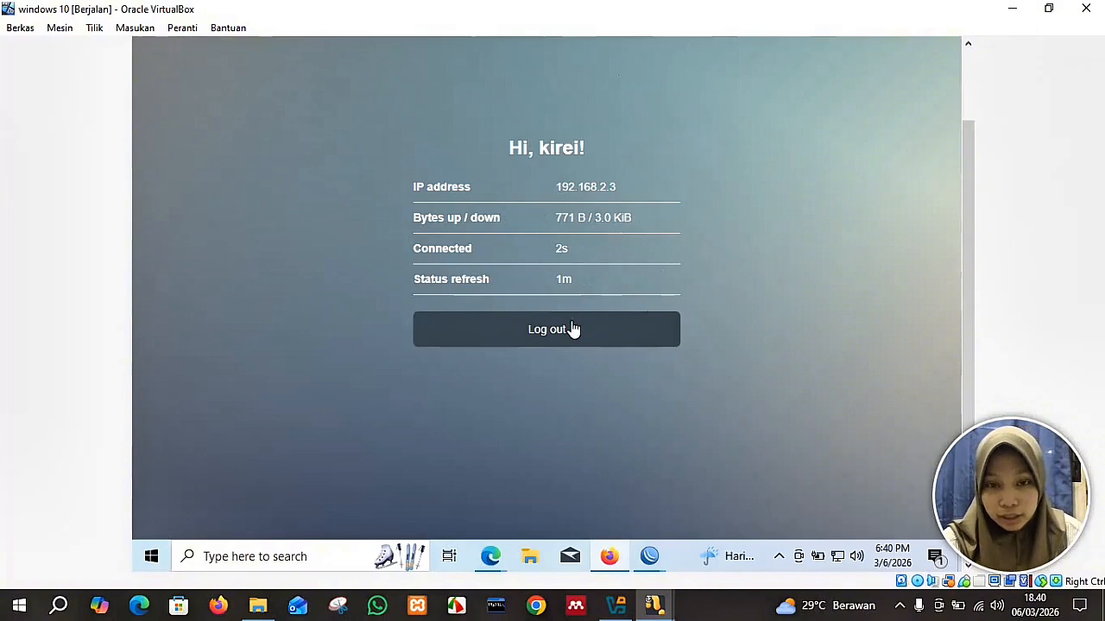
drag(970, 276, 952, 152)
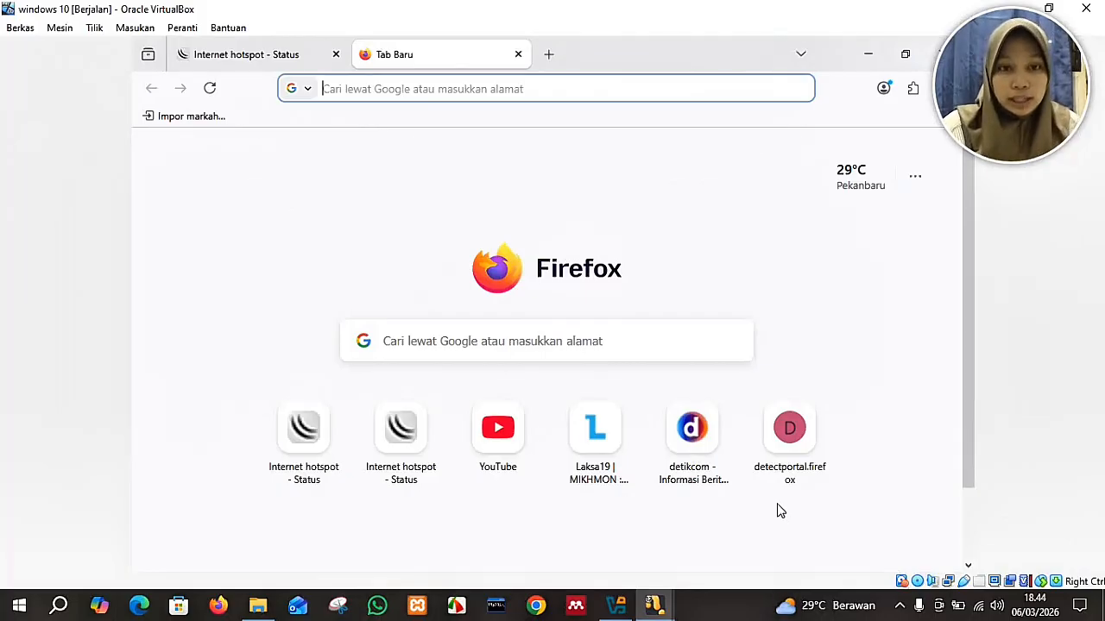
Search Google for 'download mikhmon' using the address bar suggestion.
text(do)
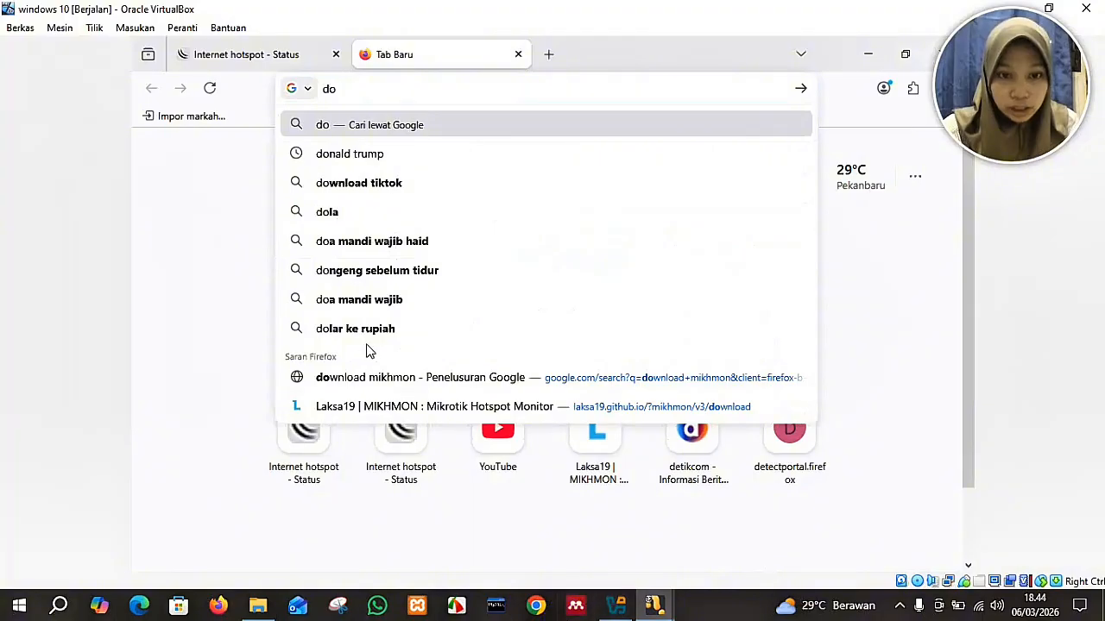
click(382, 385)
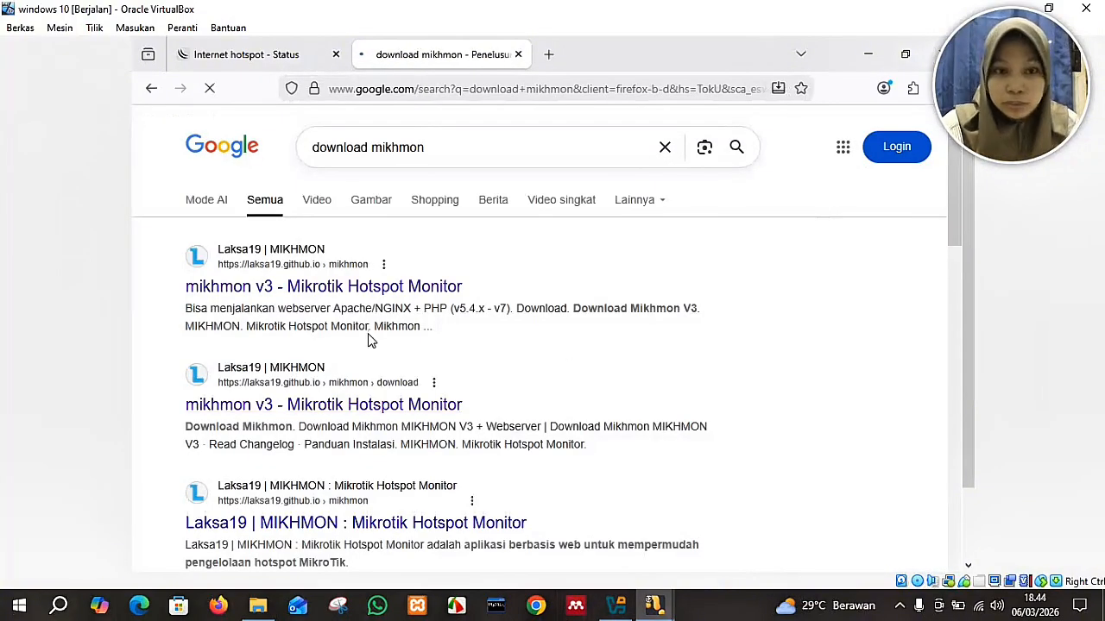
Open the 'mikhmon v3 - Mikrotik Hotspot Monitor' result from Laksa19.
click(240, 288)
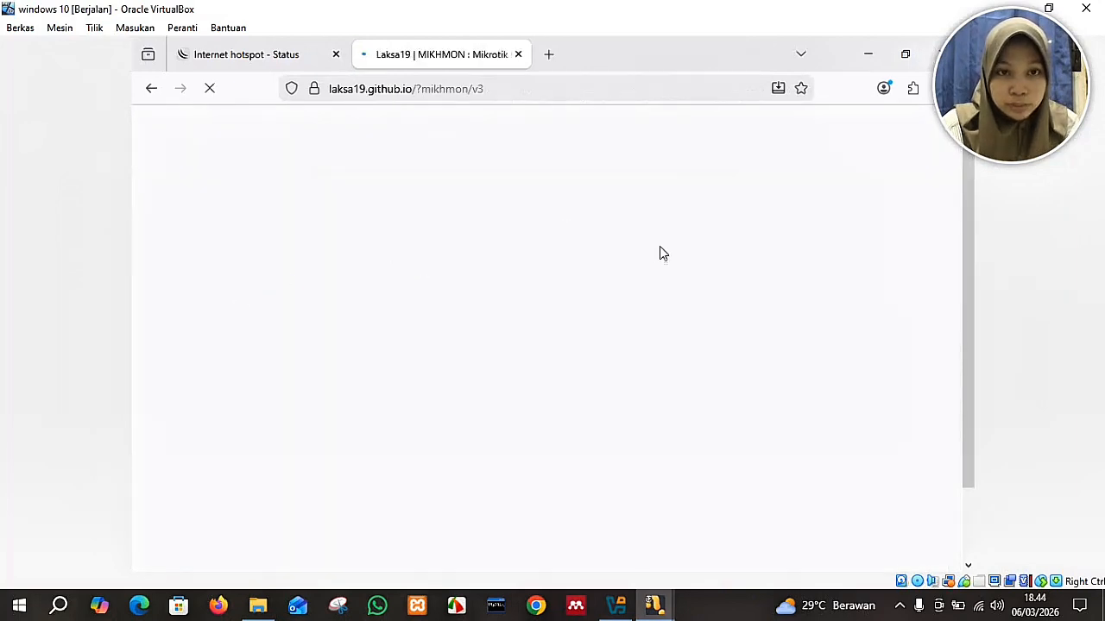
click(967, 266)
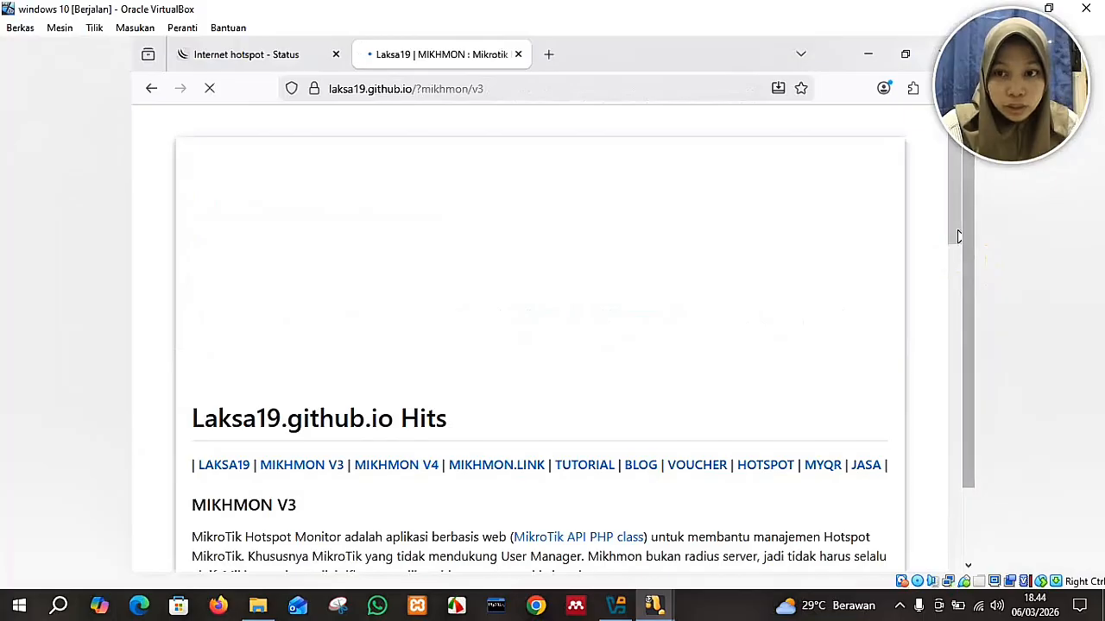
drag(969, 252, 973, 450)
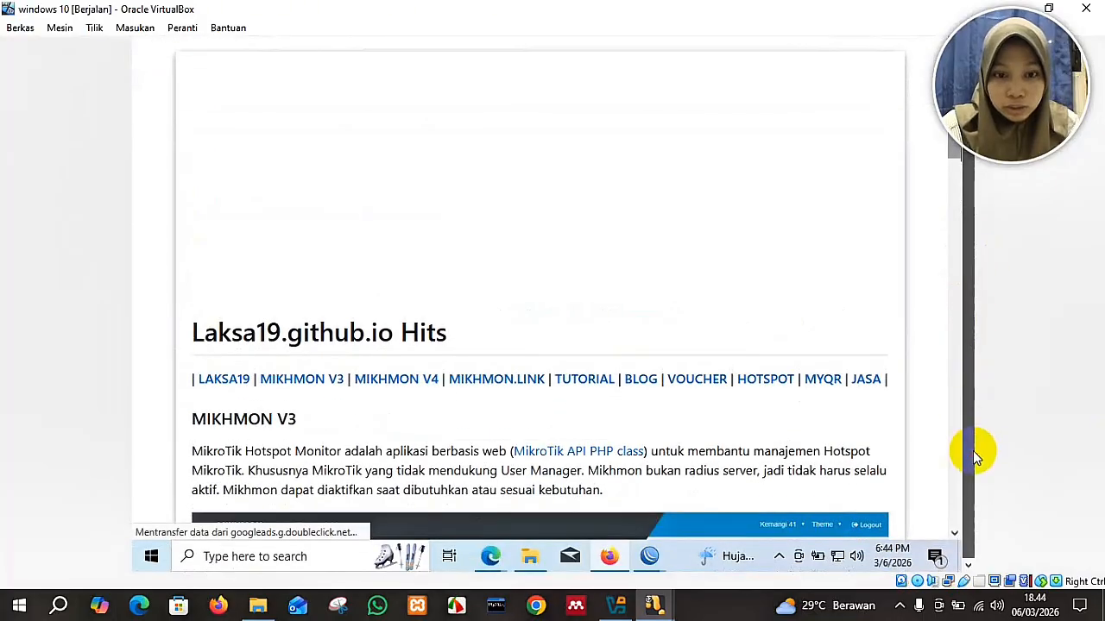
drag(953, 166, 936, 211)
Follow the Download Mikhmon V3 link further down the page.
scroll(940, 321, down, 10)
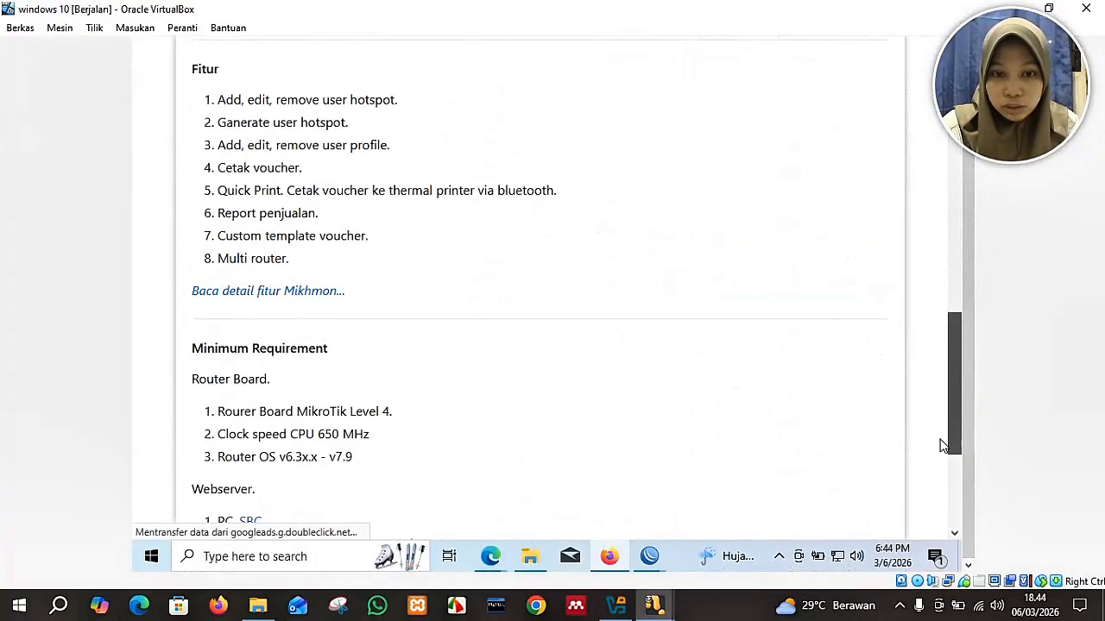
scroll(941, 448, down, 3)
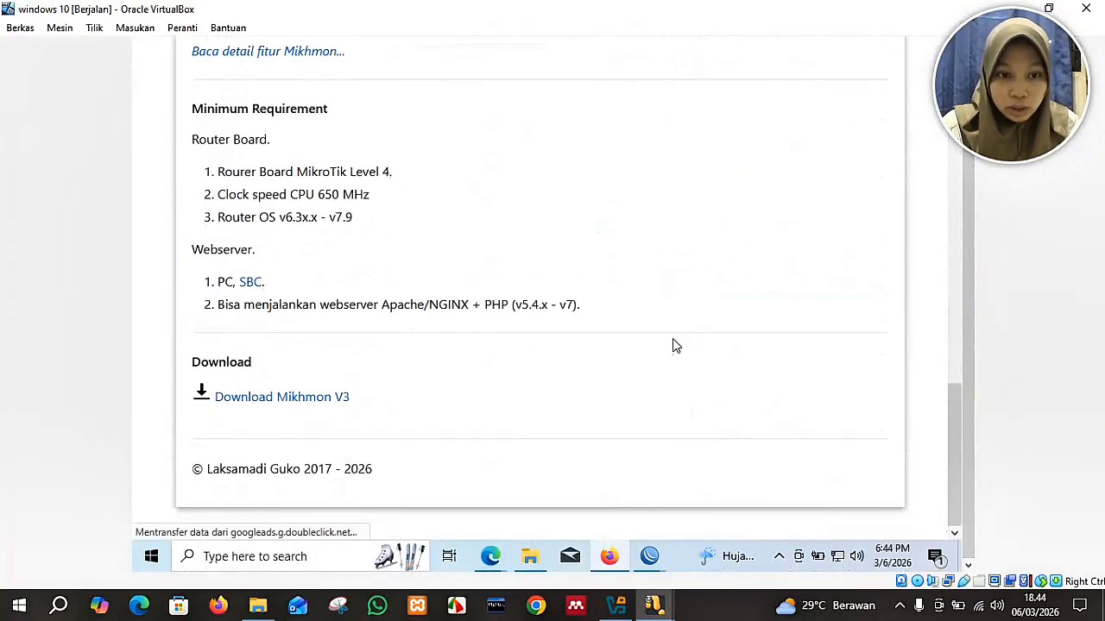
click(293, 400)
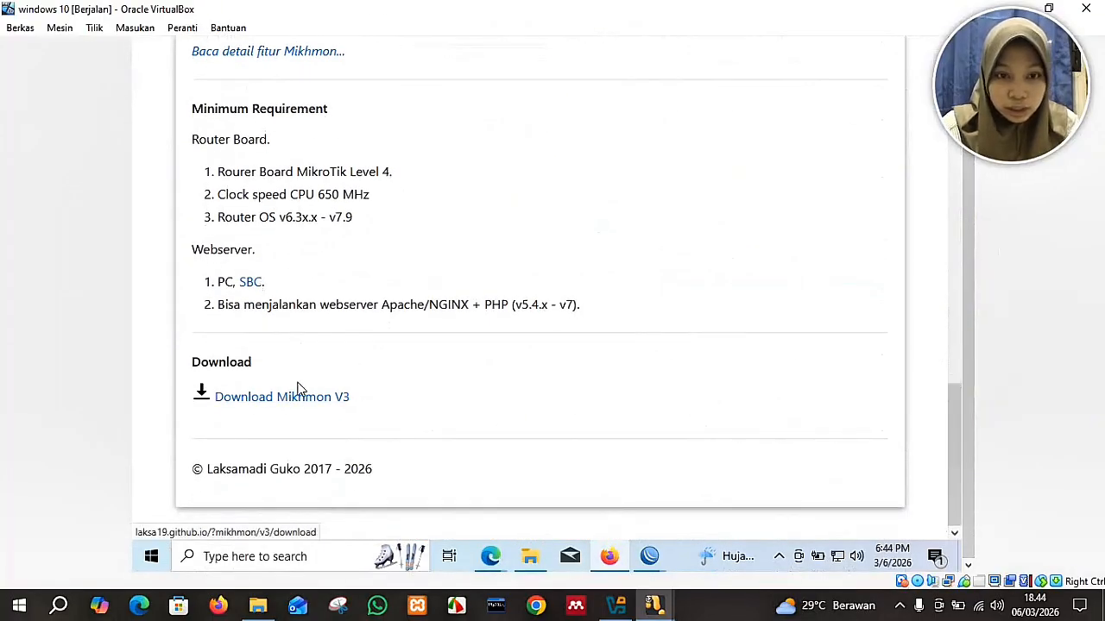
drag(944, 348, 947, 122)
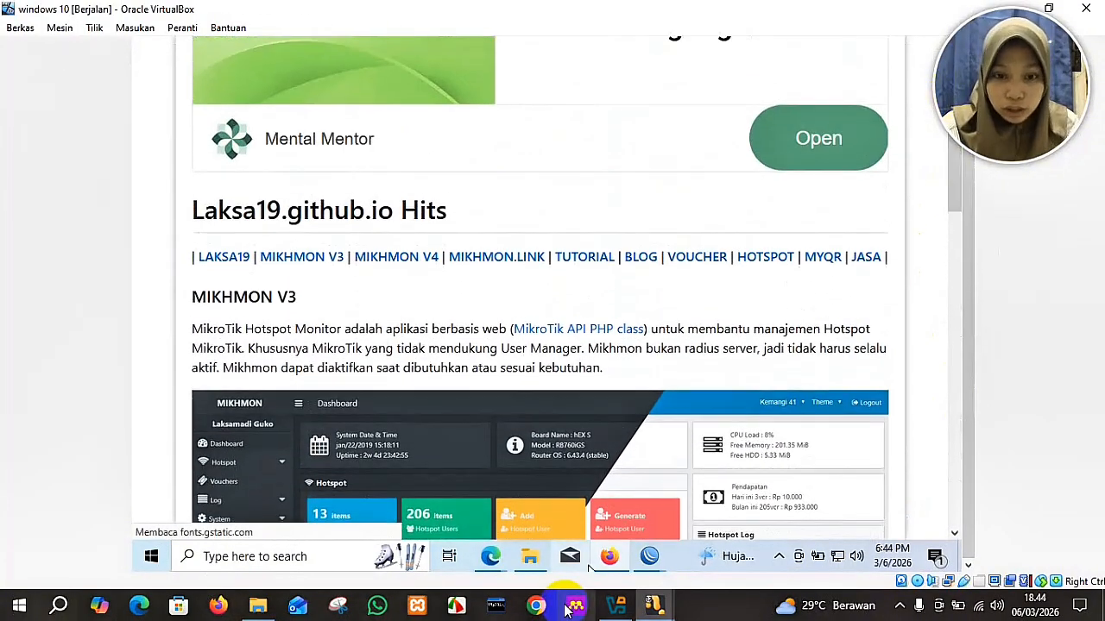
Browse File Explorer to Downloads\mikhmonv3ws\Mikhmon Server.
click(529, 557)
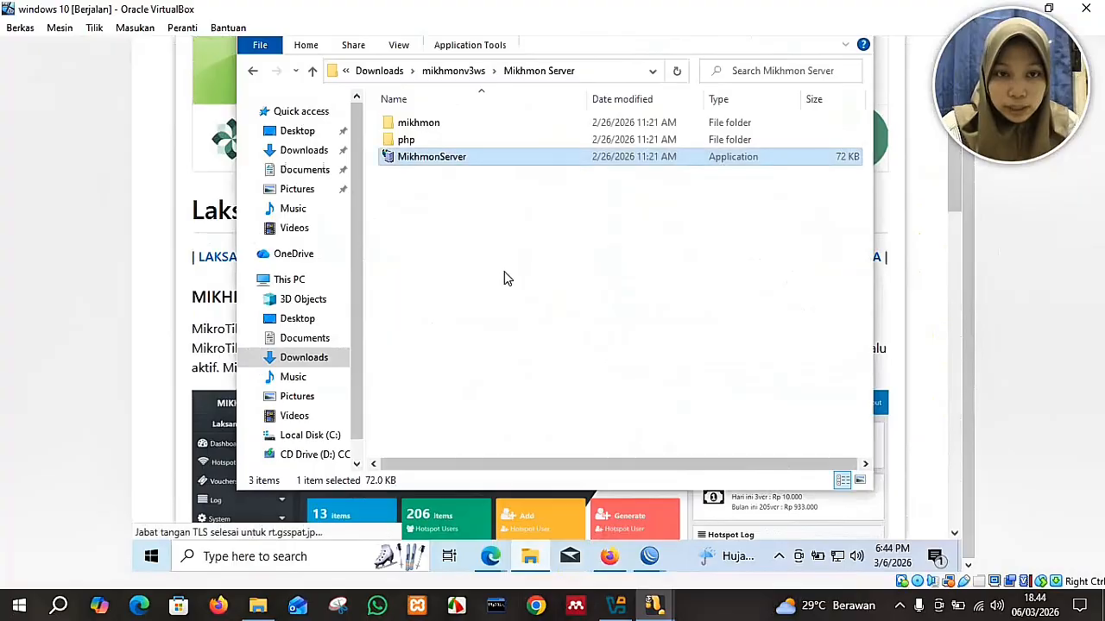
click(378, 73)
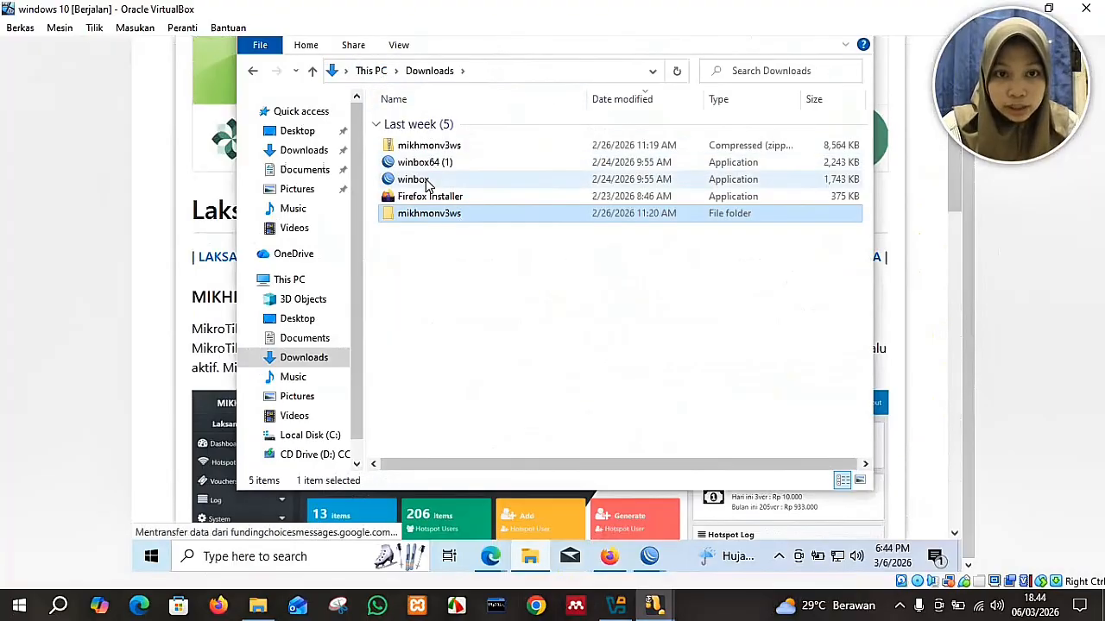
double_click(473, 221)
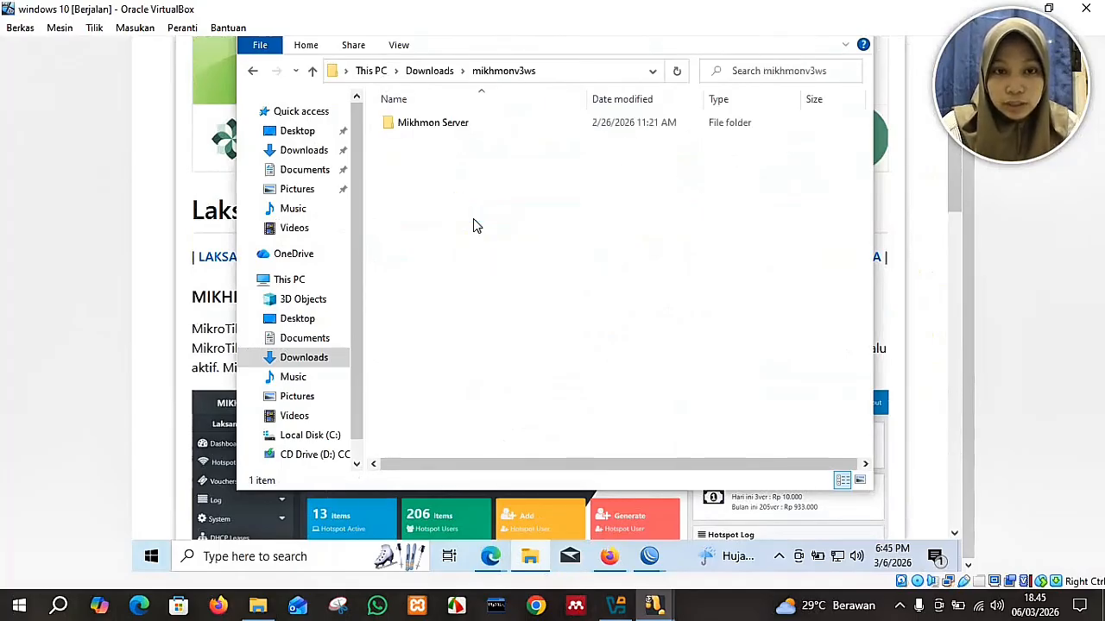
double_click(438, 126)
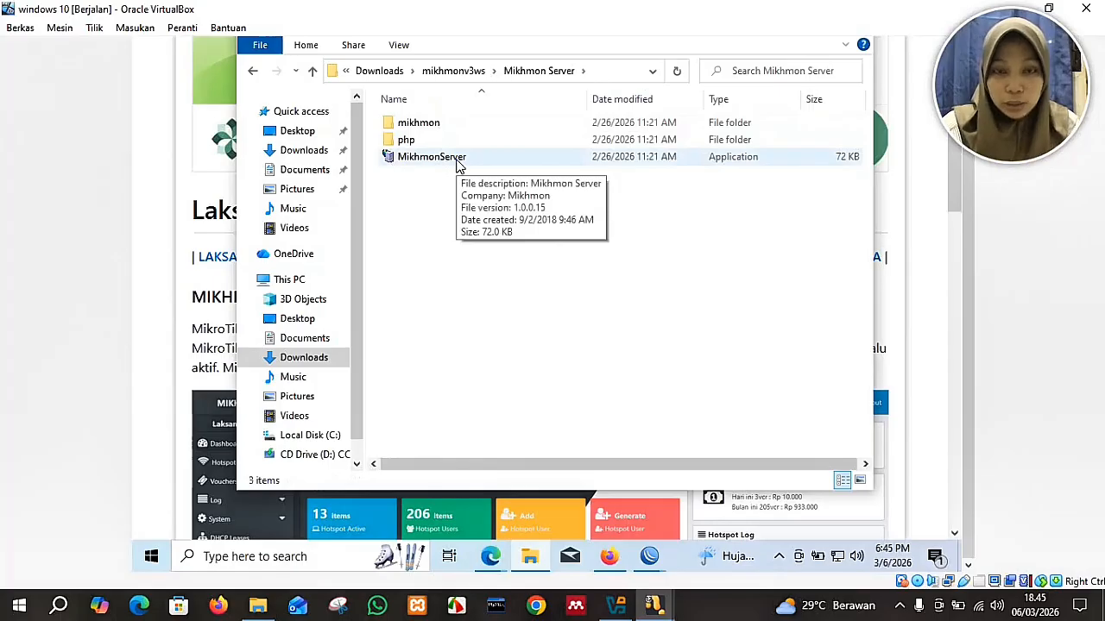
drag(968, 294, 970, 377)
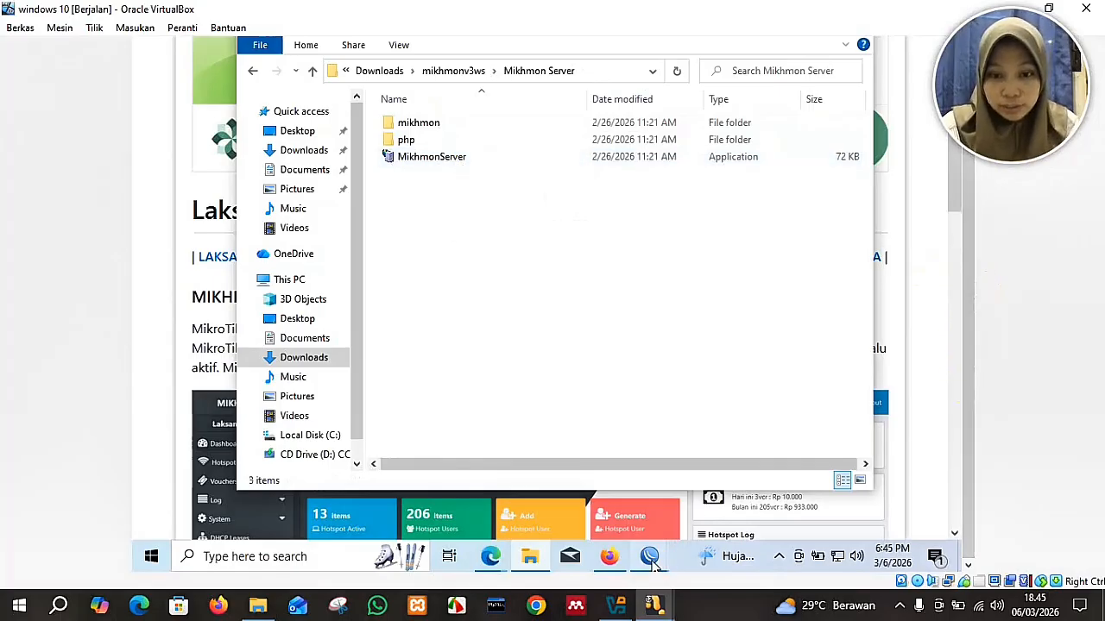
Dismiss the RouterOS missing software key notice.
mouse_move(653, 563)
click(708, 468)
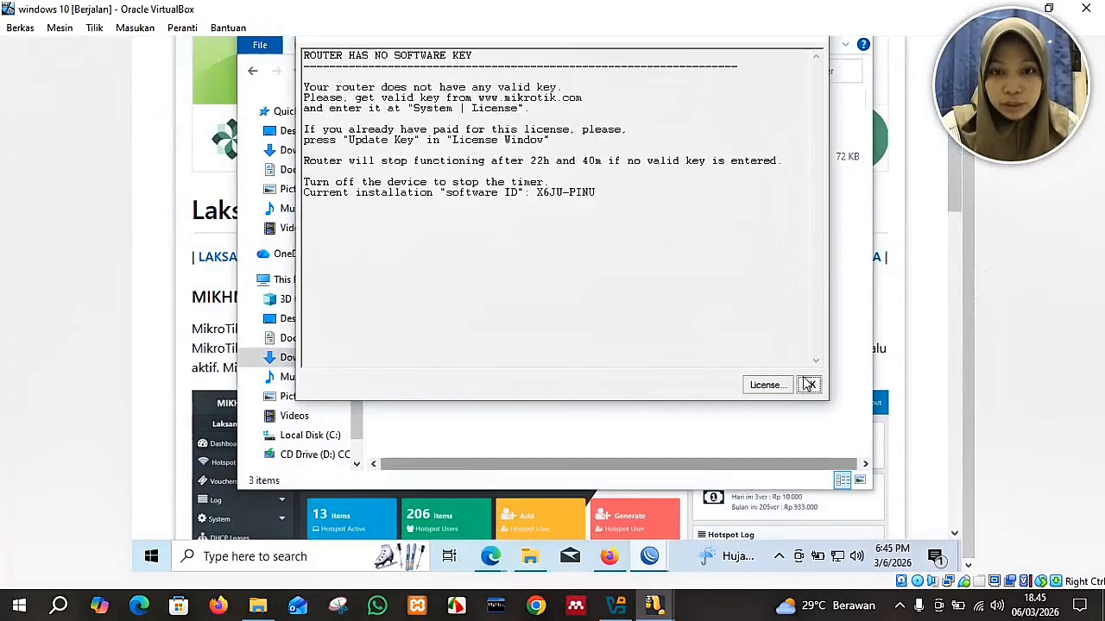
click(811, 385)
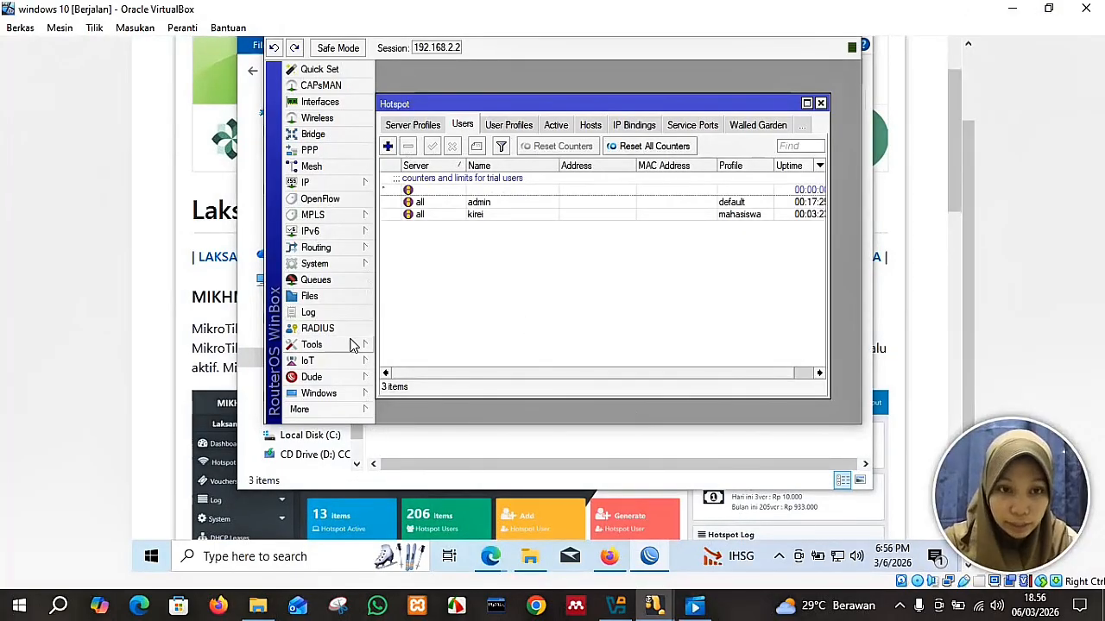
Add router user mikhmon in the full group with a confirmed password under System > Users.
click(345, 264)
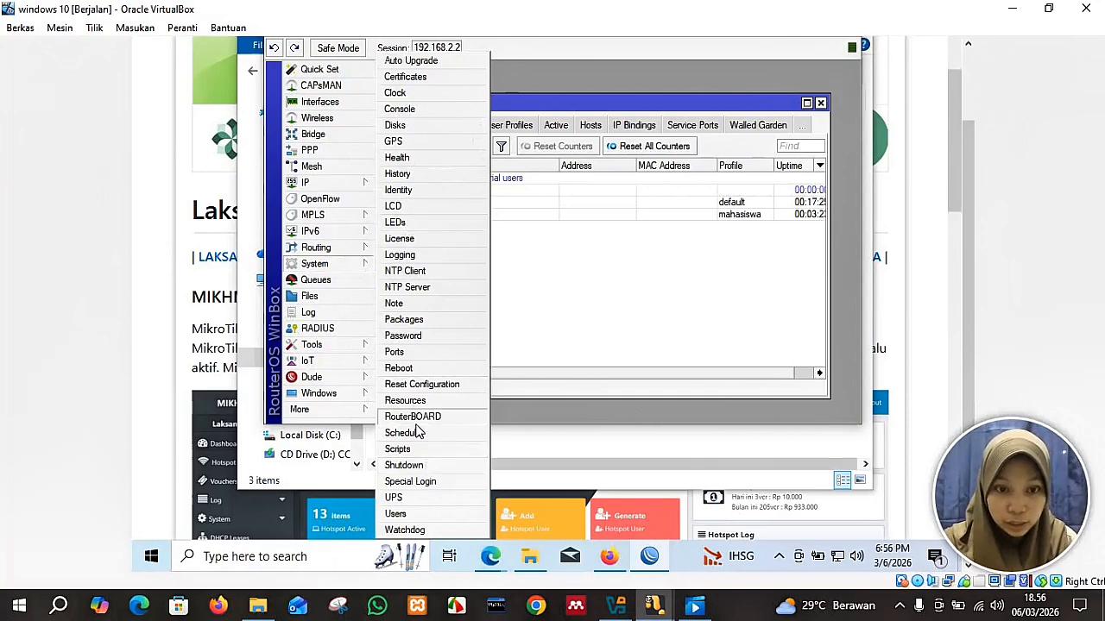
click(396, 513)
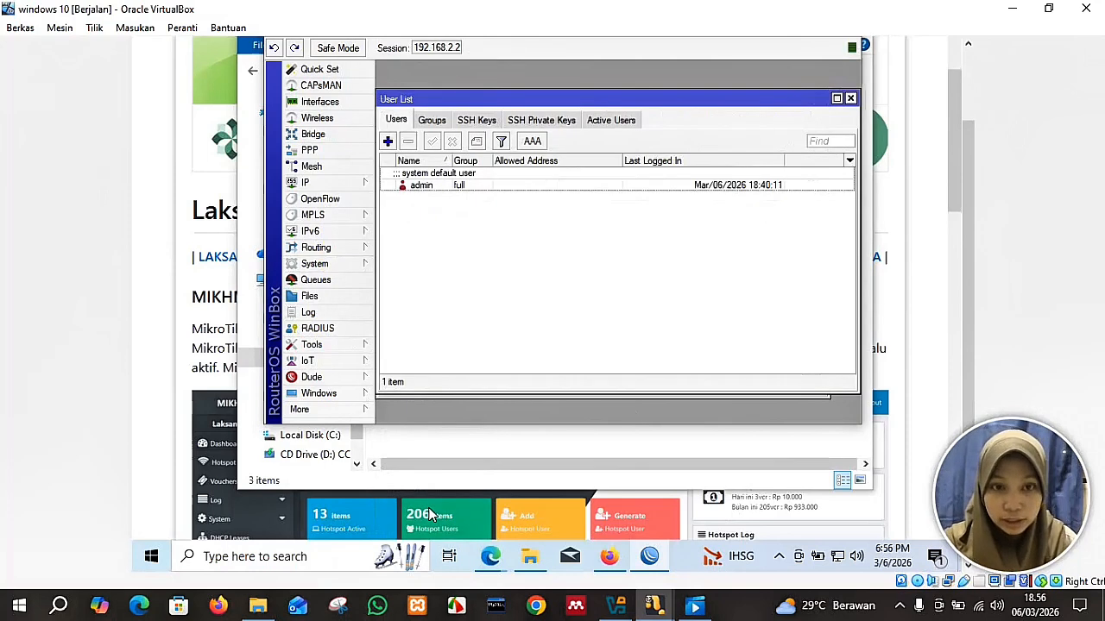
click(387, 141)
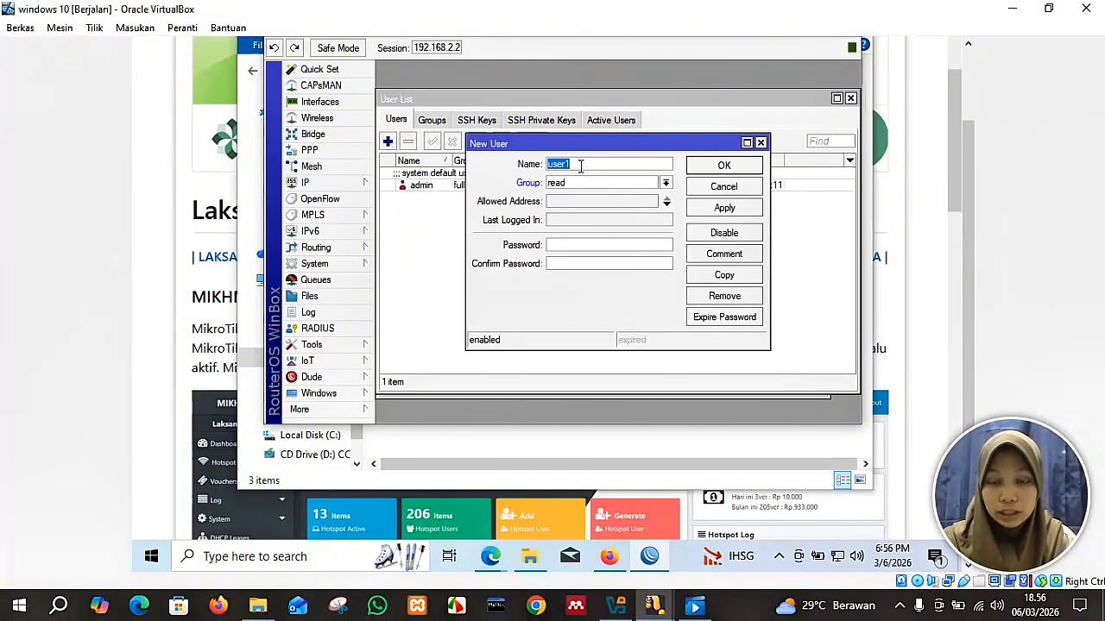
text(mikhmoon)
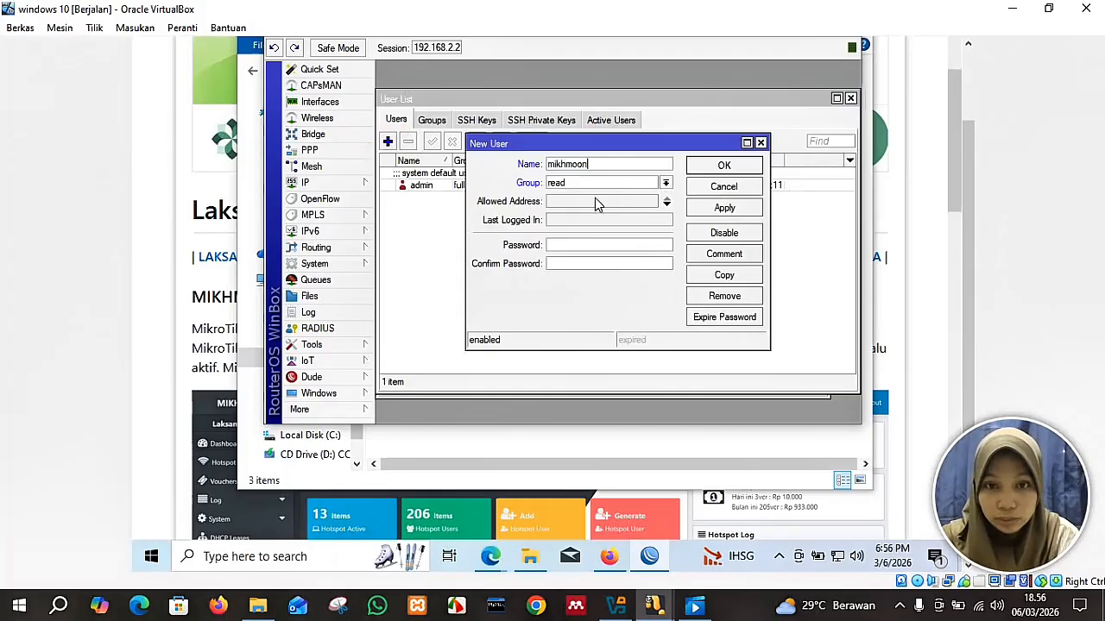
click(664, 184)
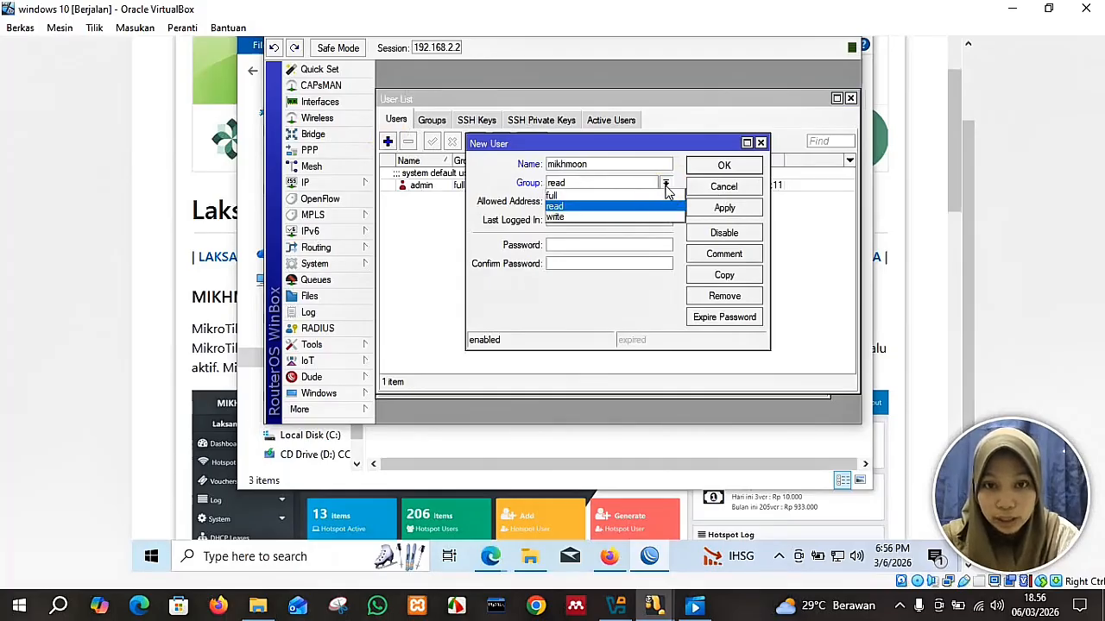
click(652, 198)
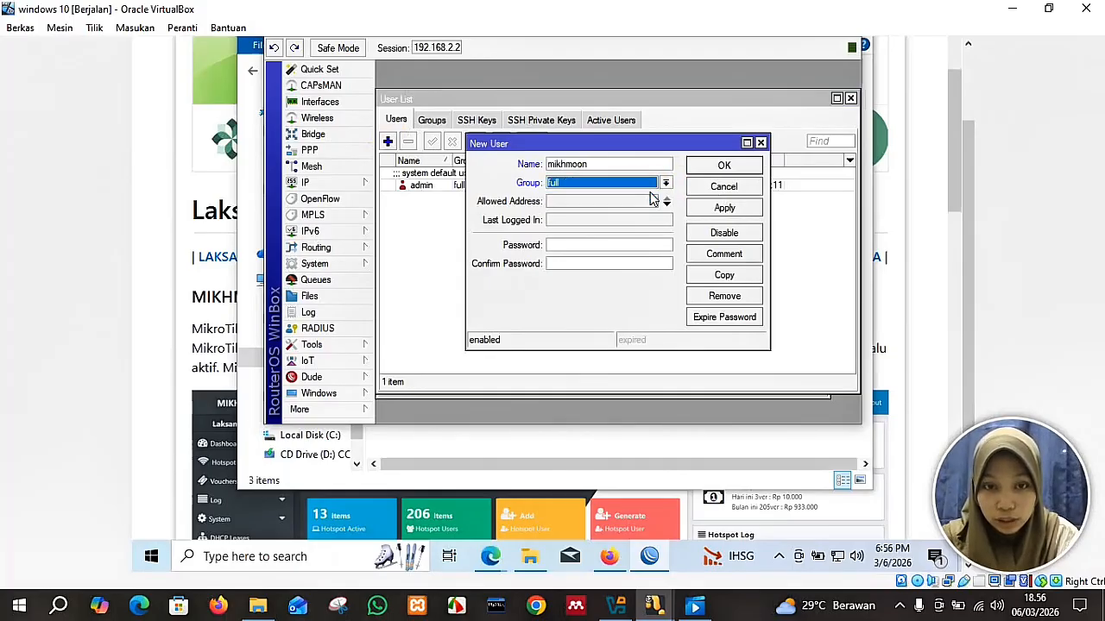
click(648, 244)
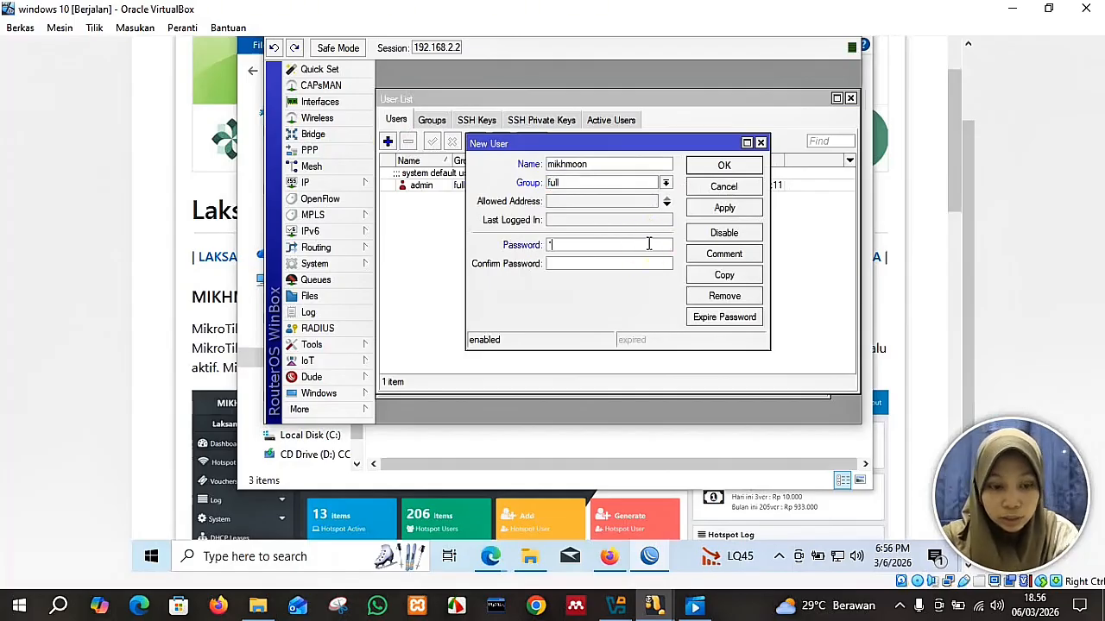
click(645, 263)
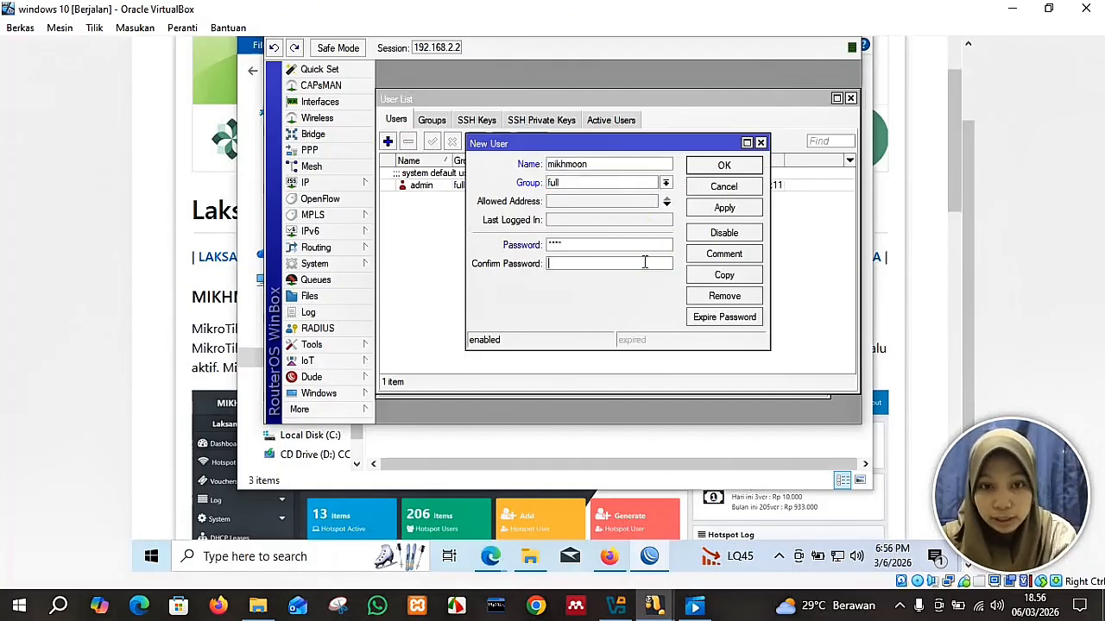
text(***)
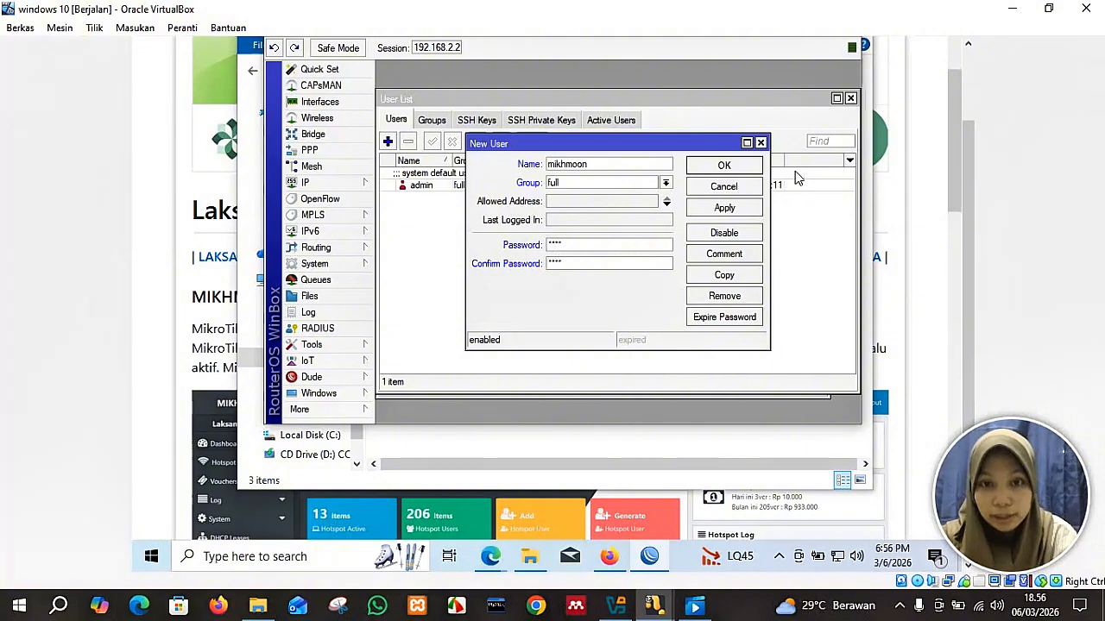
click(759, 207)
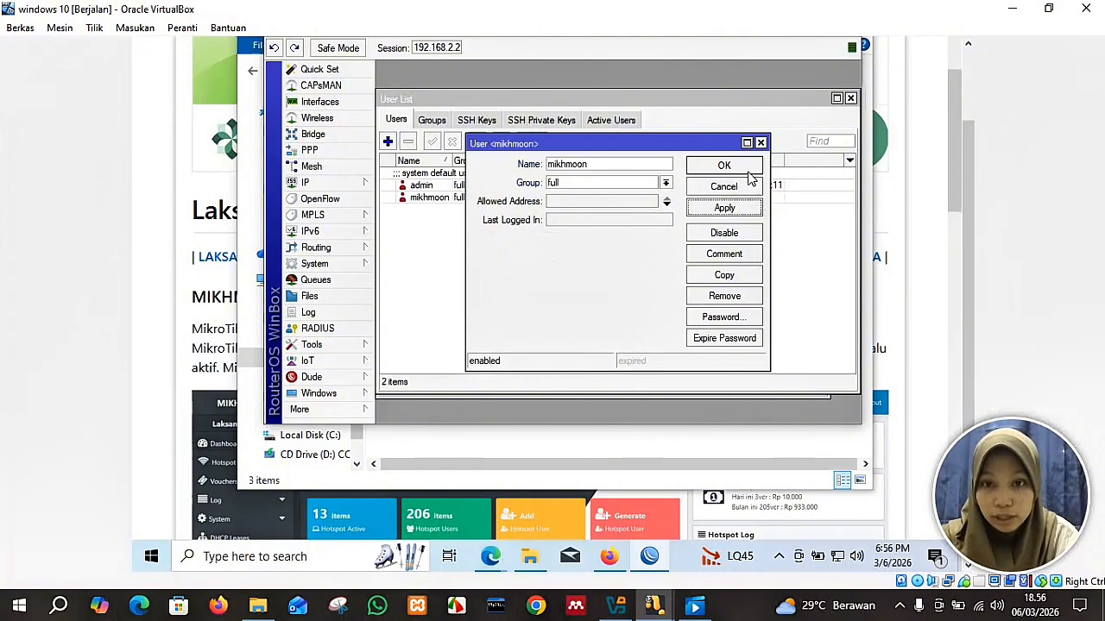
click(751, 167)
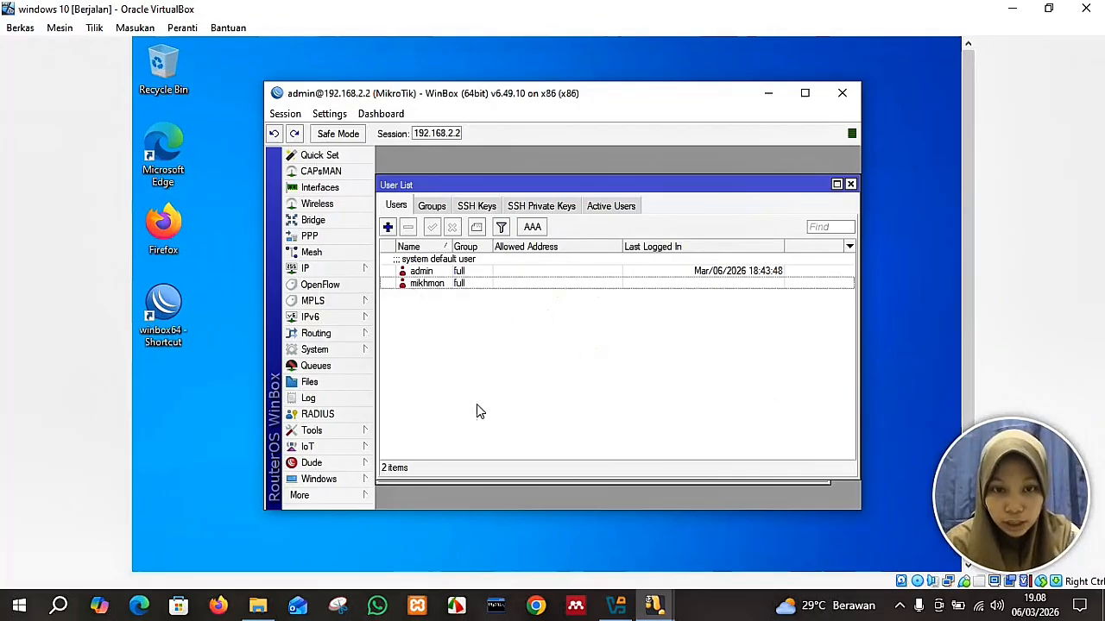
Launch MikhmonServer from Downloads\mikhmonv3ws\Mikhmon Server and open the Mikhmon web interface.
drag(961, 234, 961, 336)
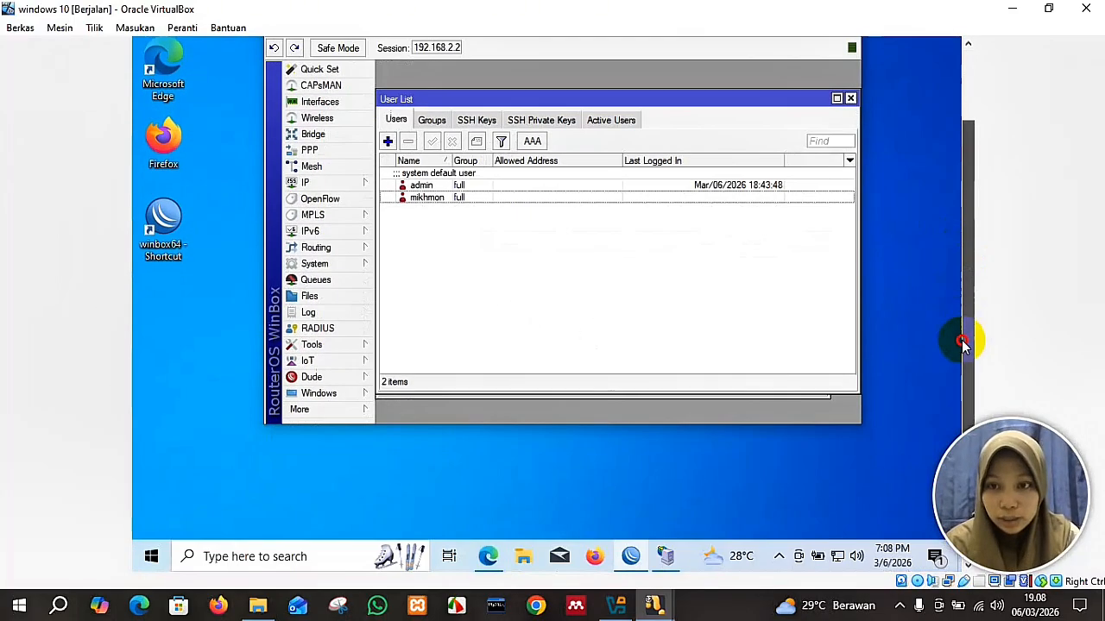
click(525, 552)
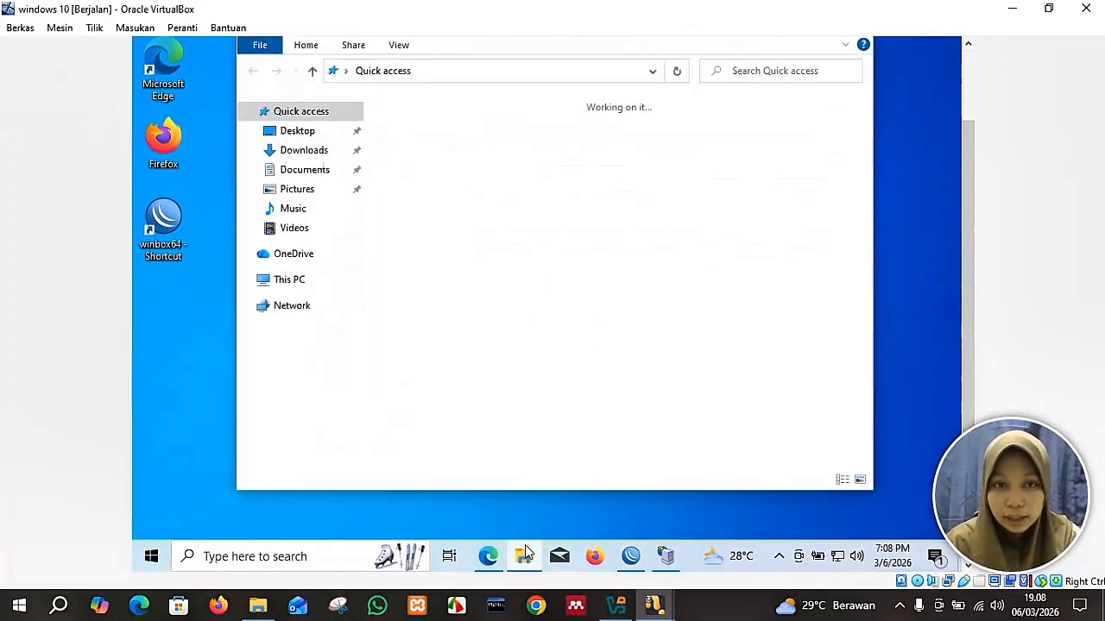
click(317, 150)
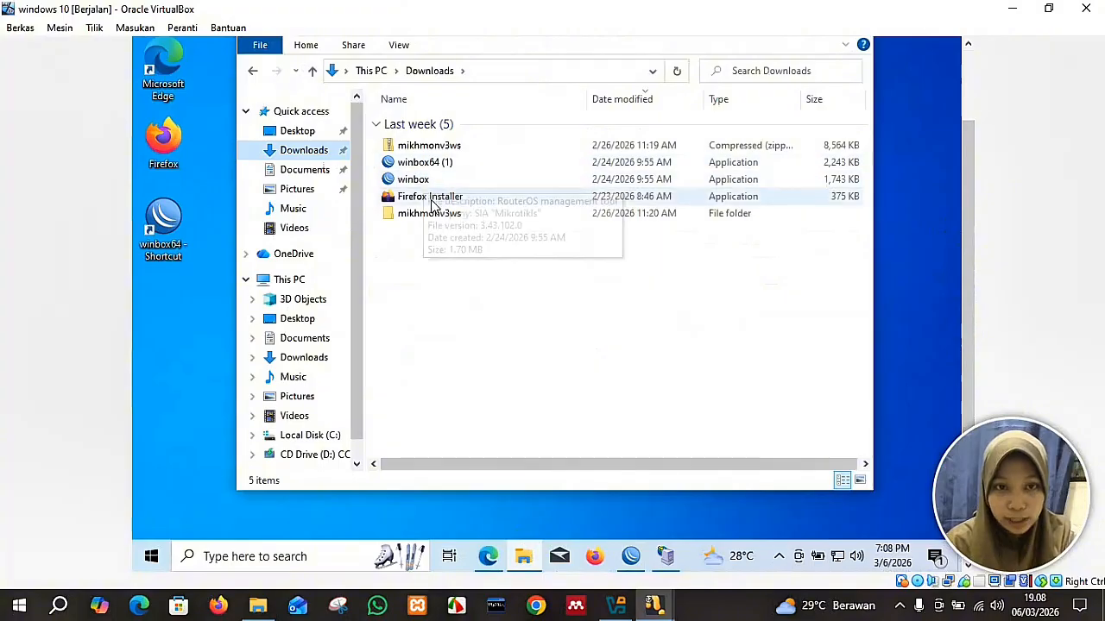
click(434, 216)
double_click(435, 216)
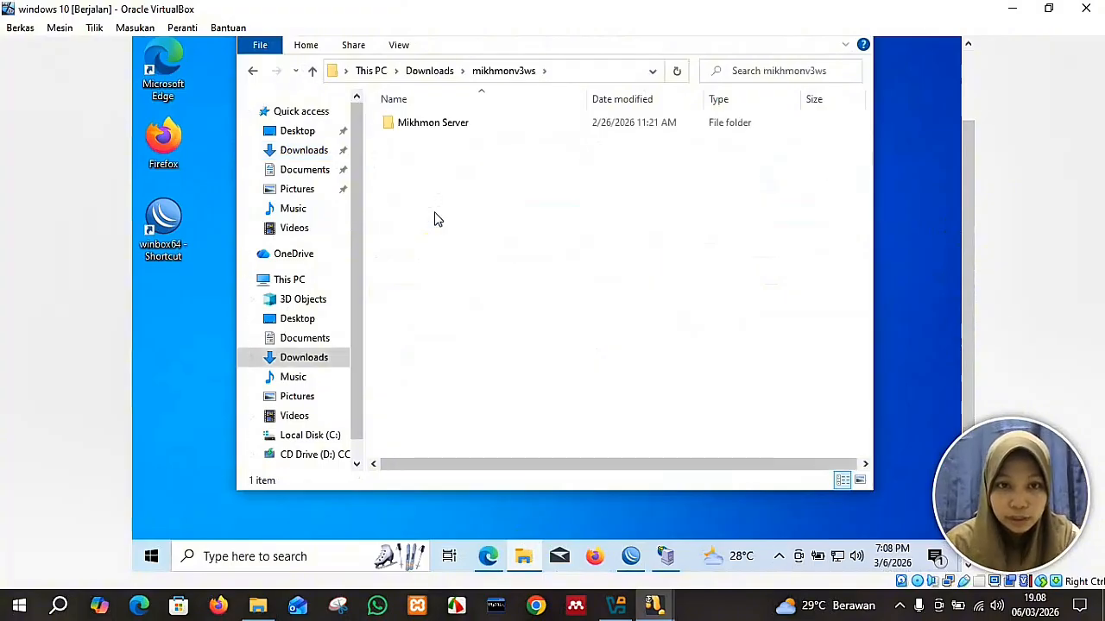
double_click(425, 127)
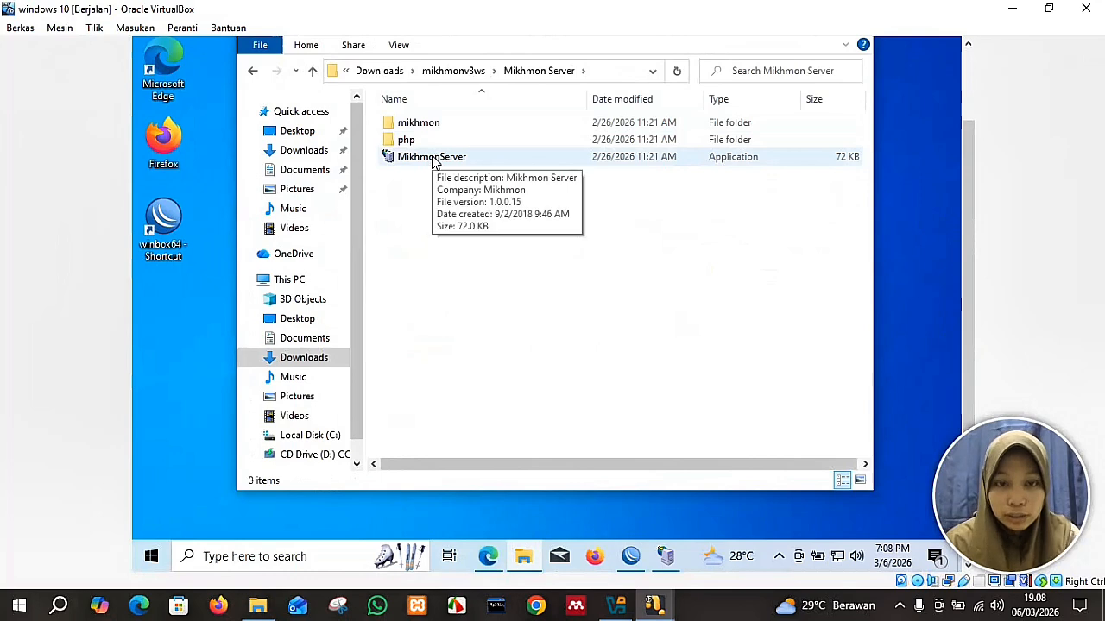
double_click(434, 160)
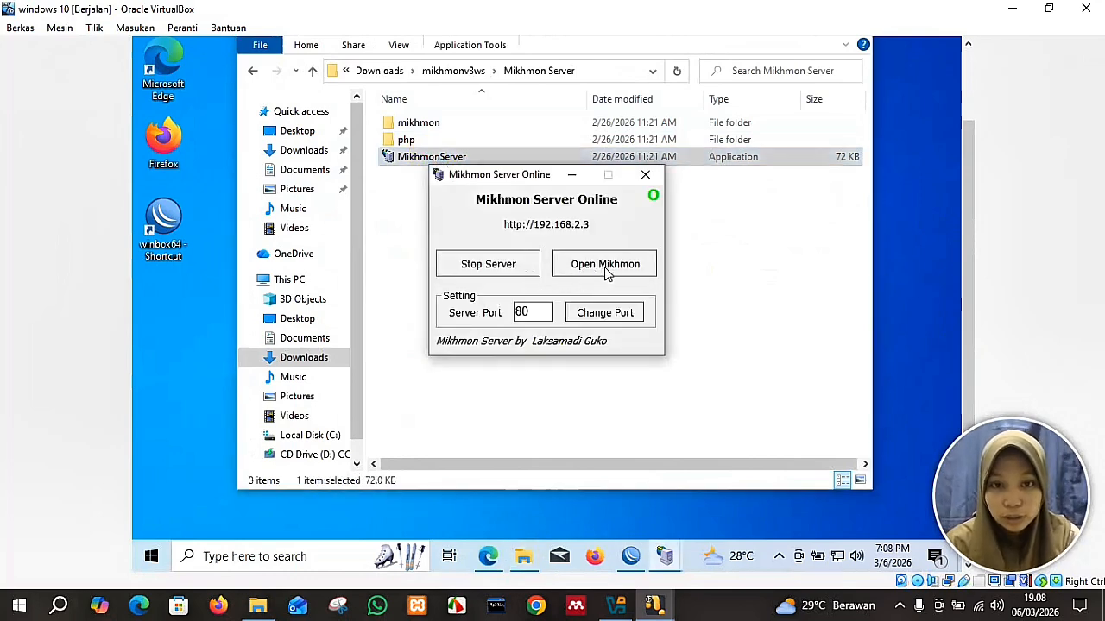
click(607, 266)
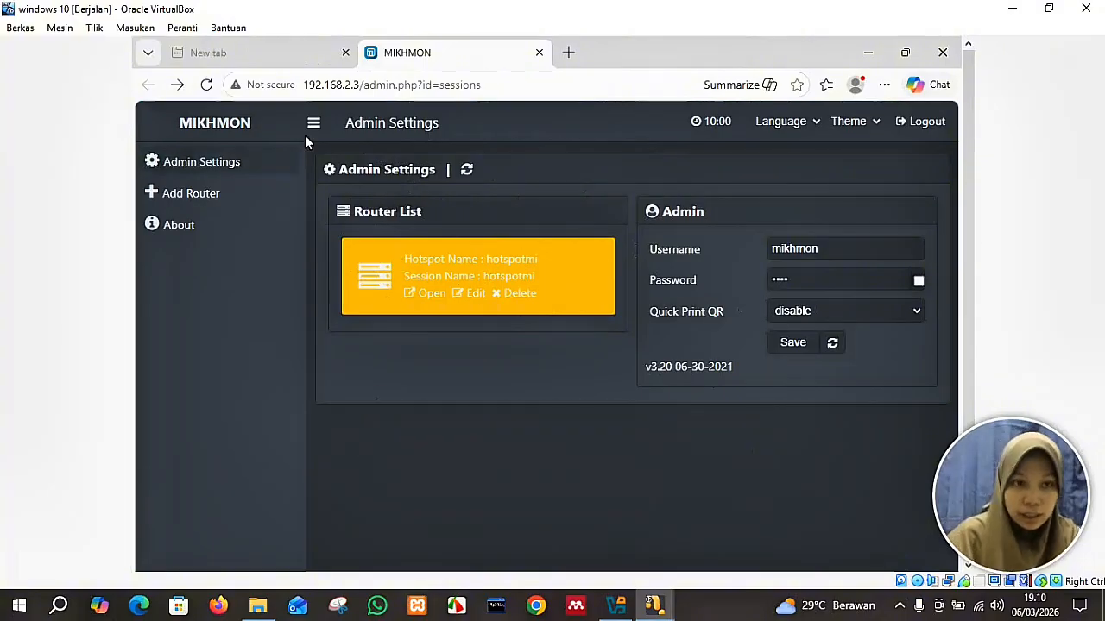
Start a router session hotspotkirei for MikroTik 192.168.2.2 with the router login username and password.
click(217, 203)
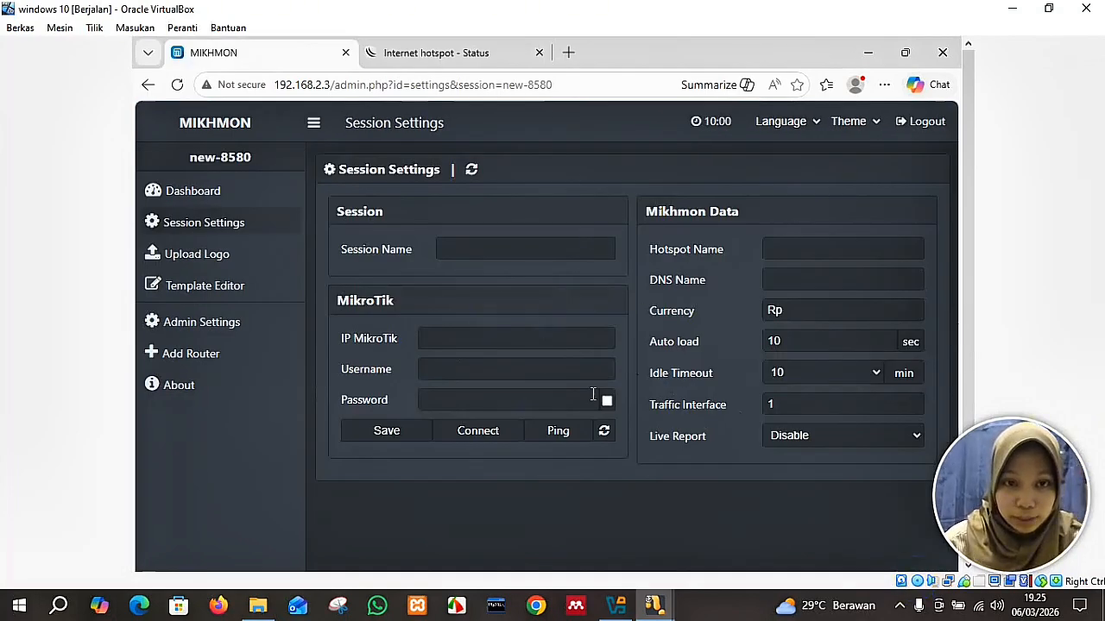
click(521, 256)
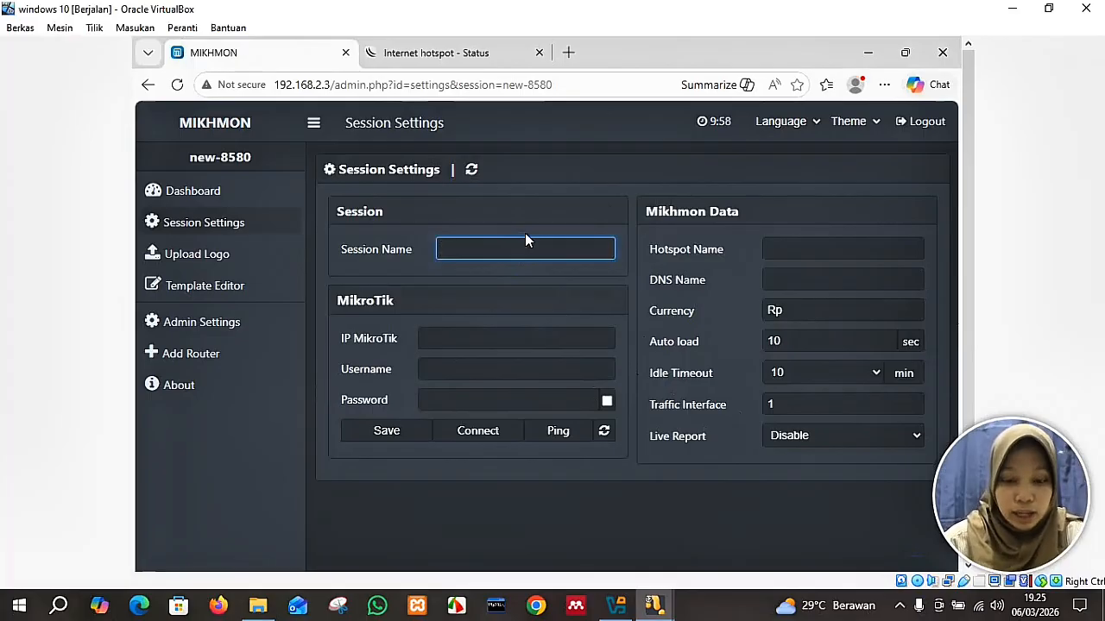
text(hots)
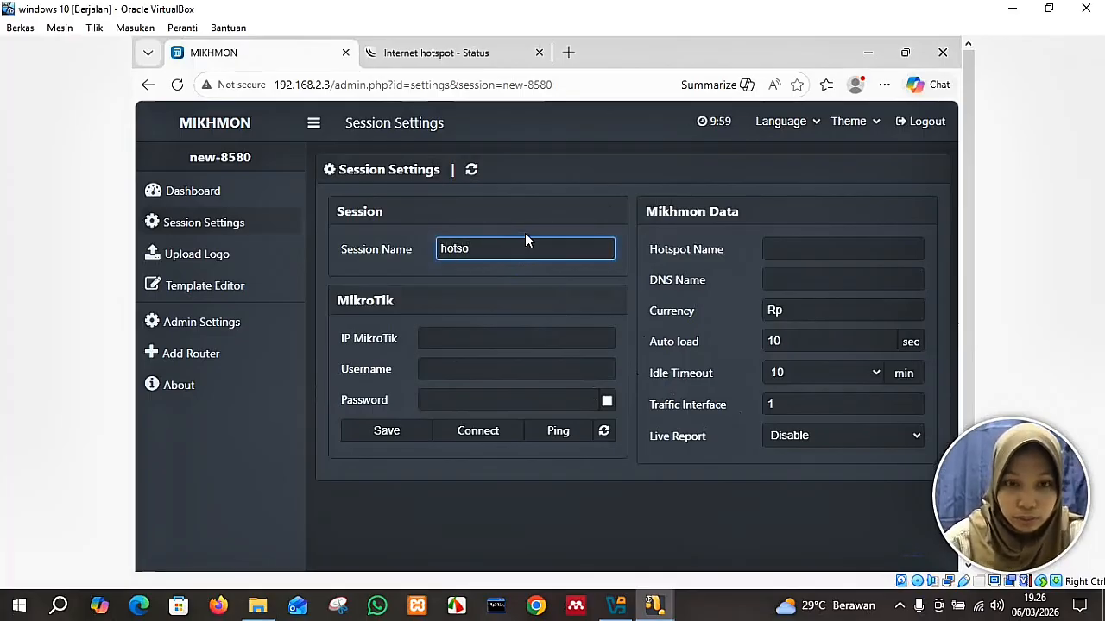
text(potkirei)
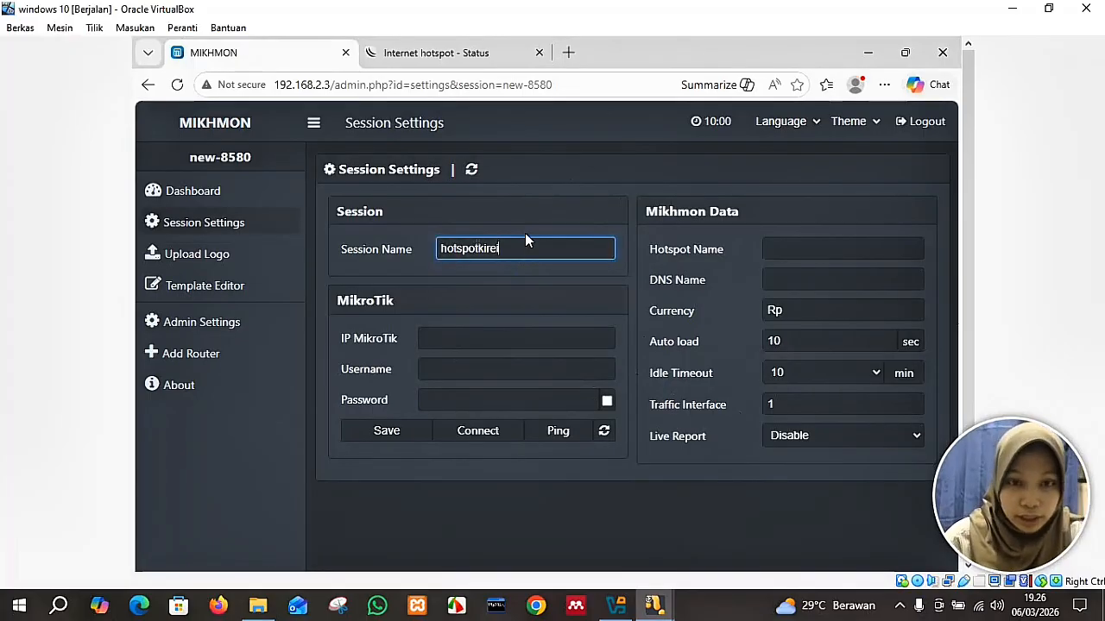
click(530, 338)
text(192.168)
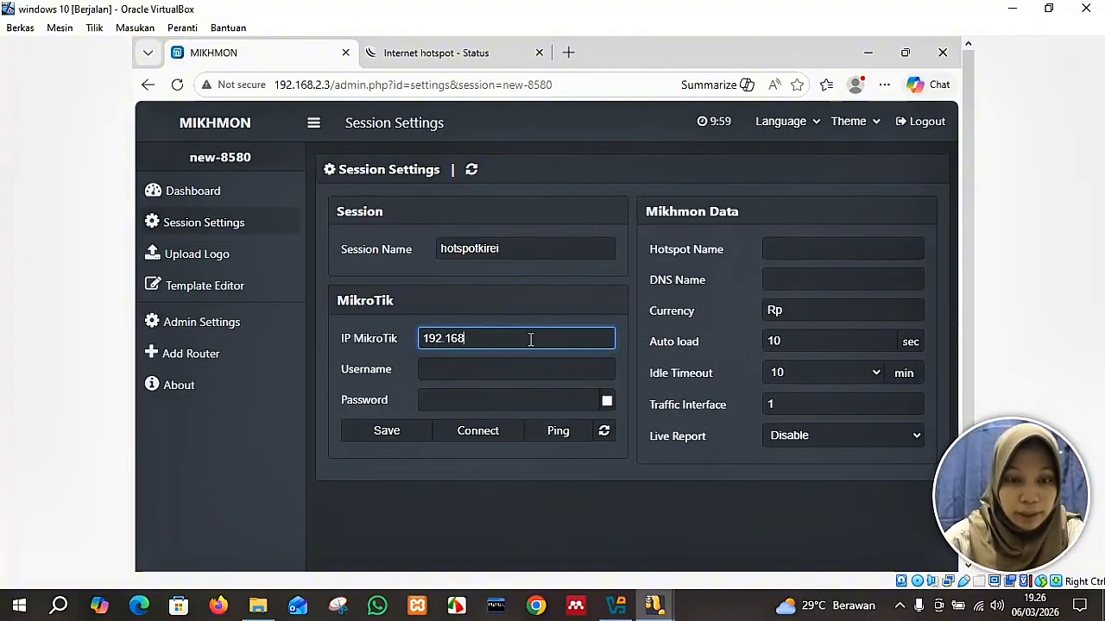
text(.2.2)
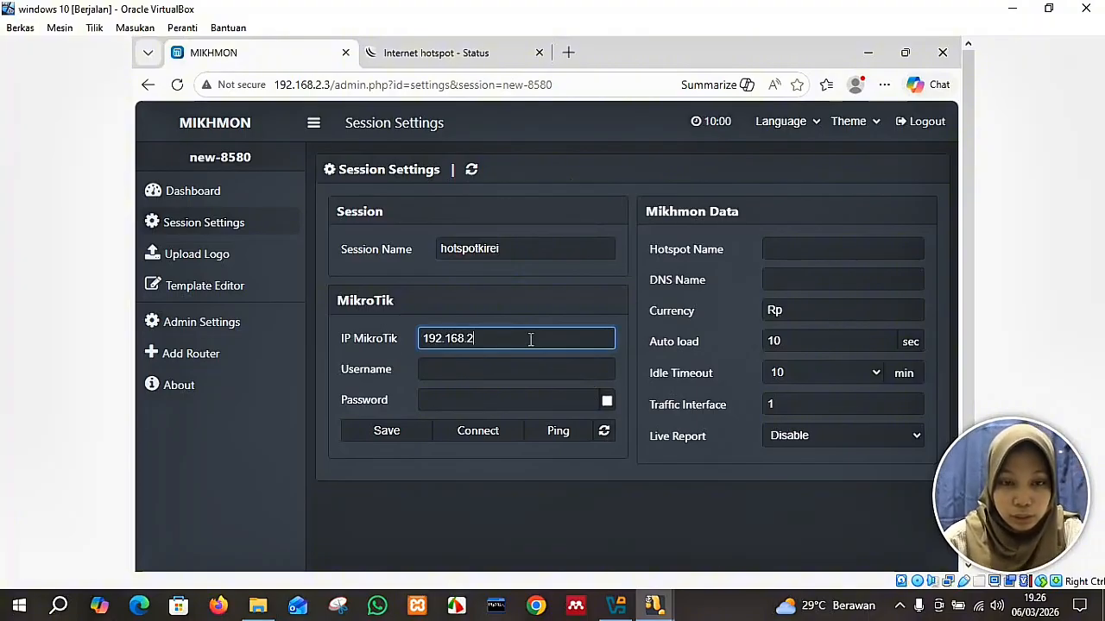
click(537, 368)
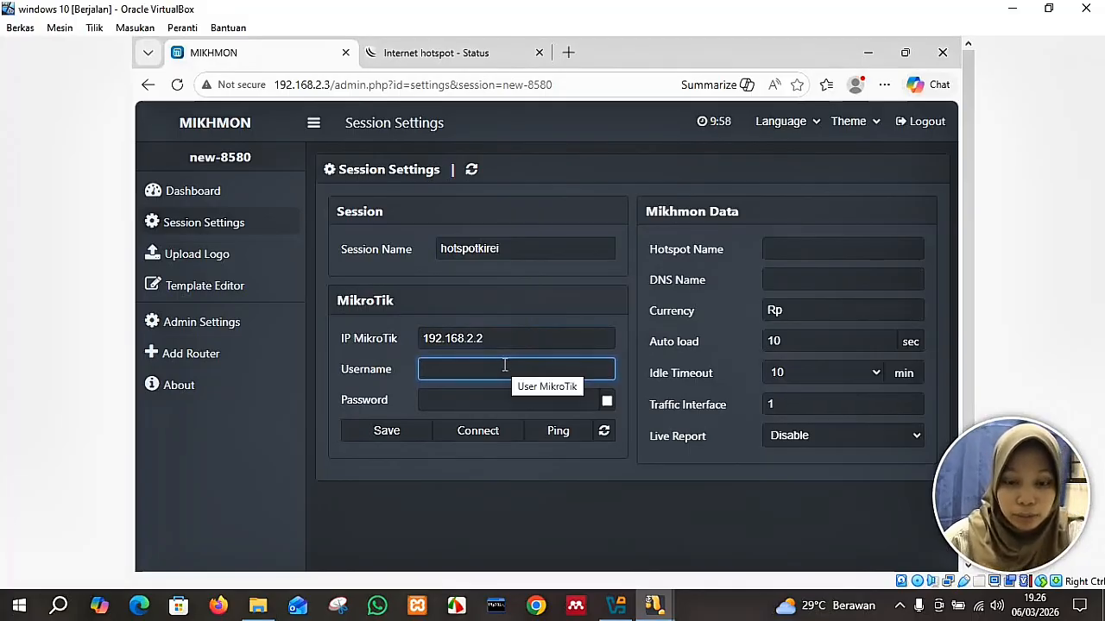
text(mikhmon)
click(511, 397)
click(442, 368)
text(h)
click(453, 397)
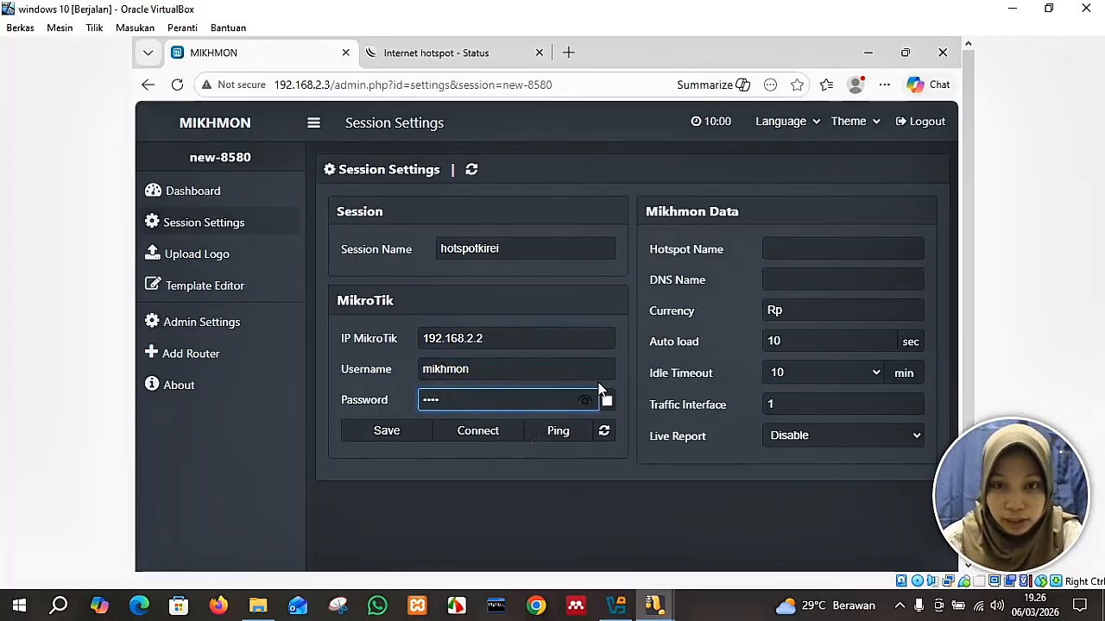
Set hotspot name 'hotspot kirei' and DNS hotspotkirei.ac.id, then save and connect.
click(784, 243)
text(hotspot)
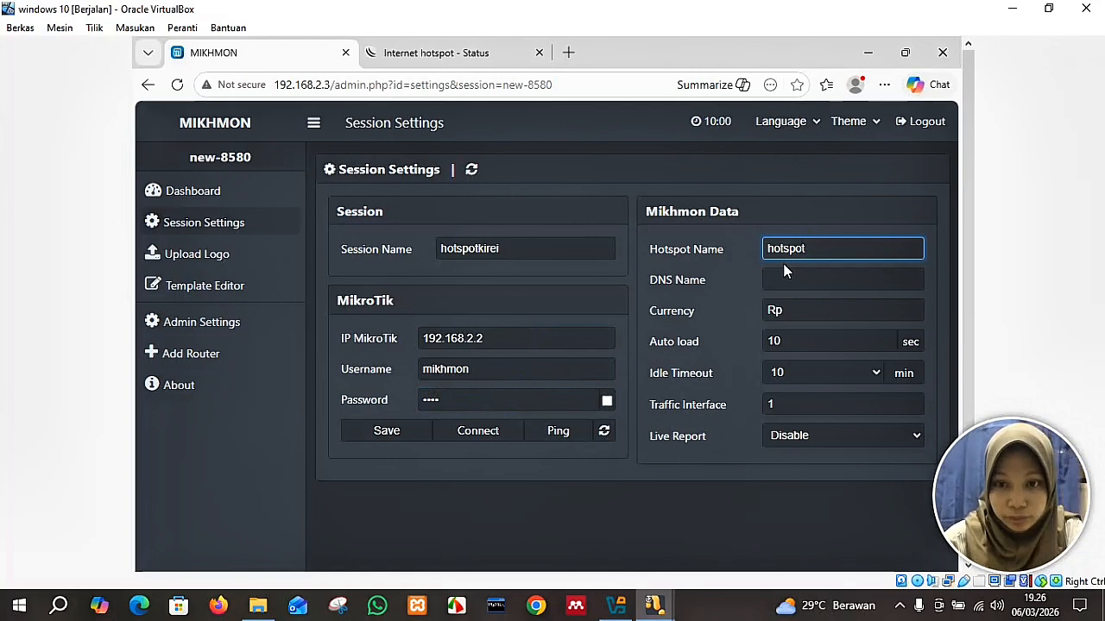
text( kirei)
click(787, 278)
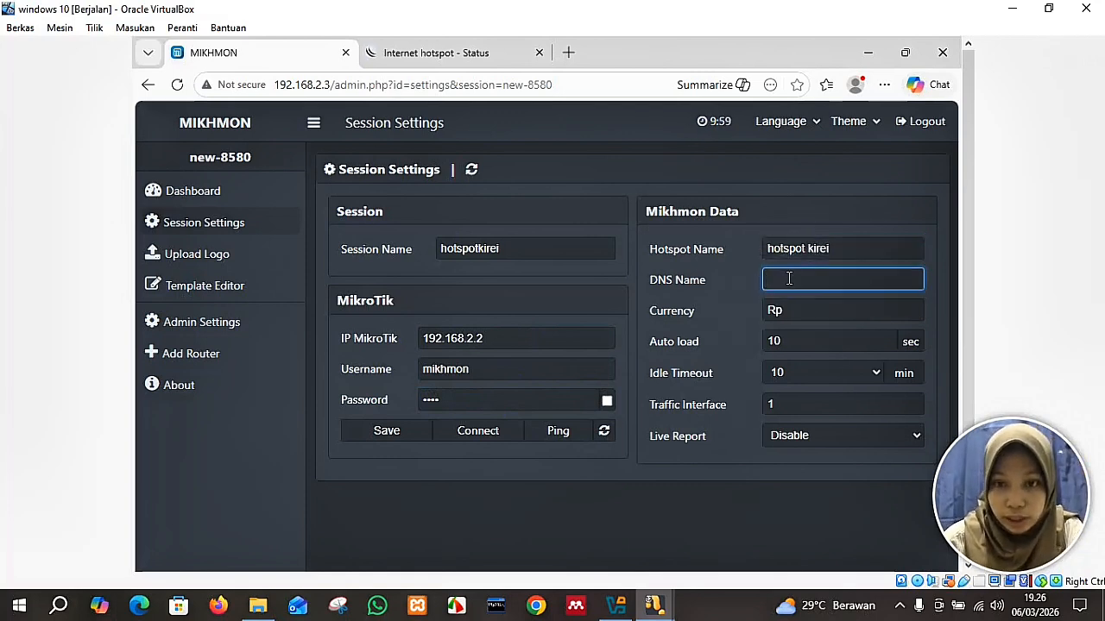
text(ho)
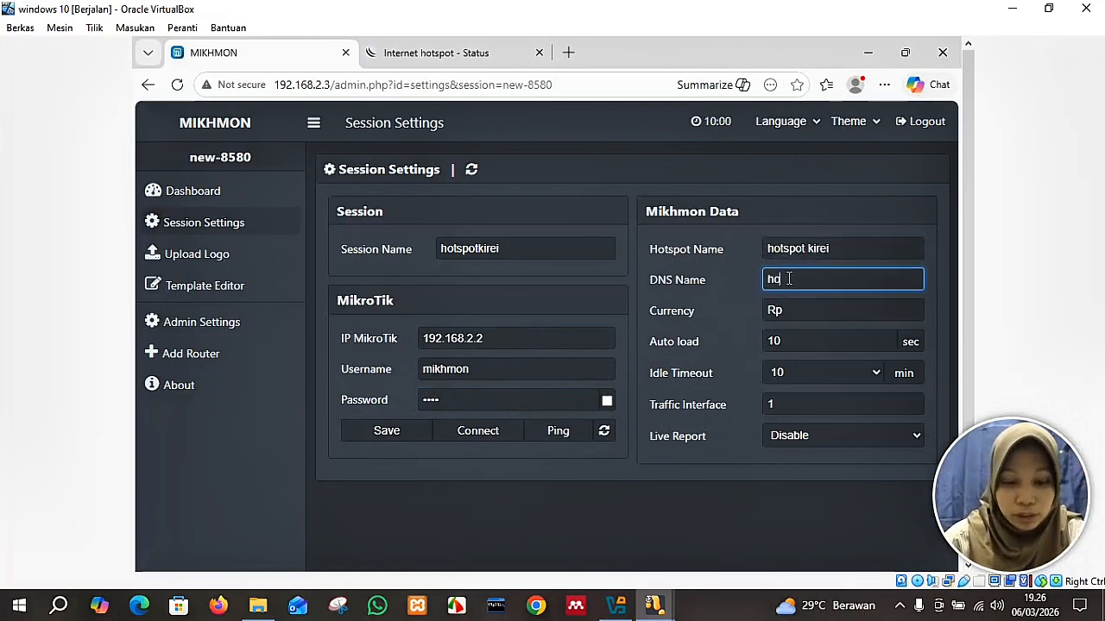
text(tspotkirei.ac.id)
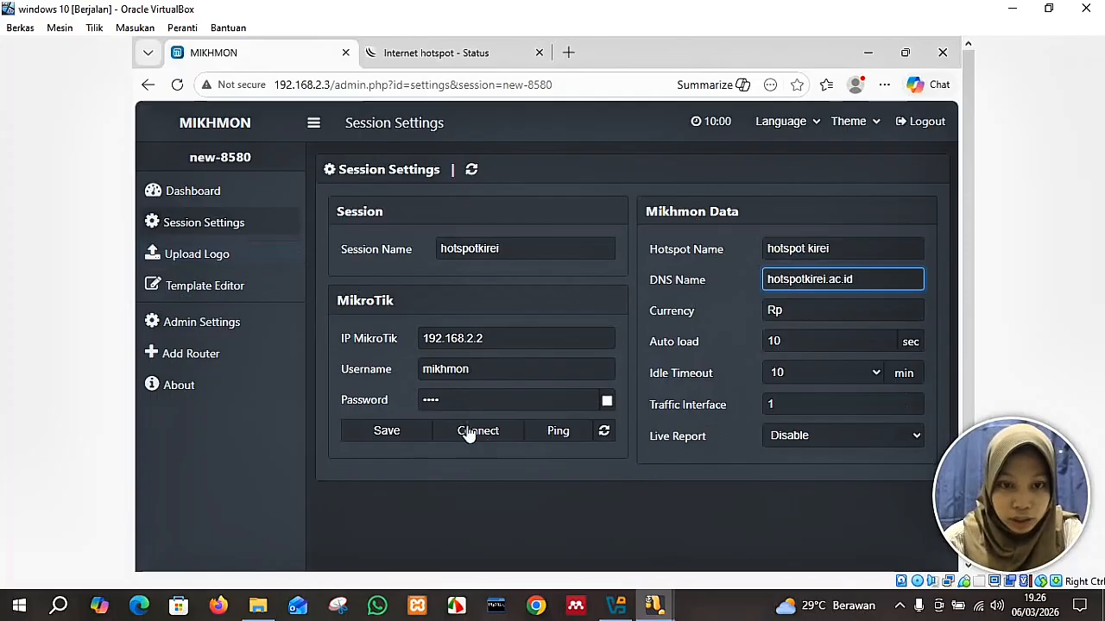
click(421, 433)
click(464, 437)
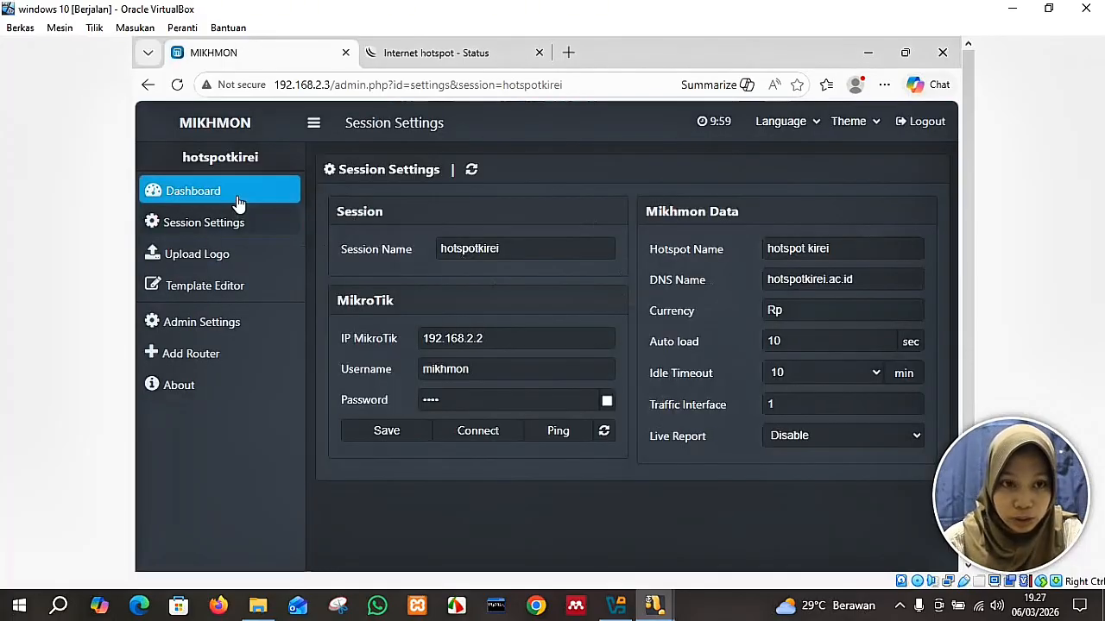
Go to the hotspot dashboard, then Hotspot > User Profile > Add Profile.
click(239, 201)
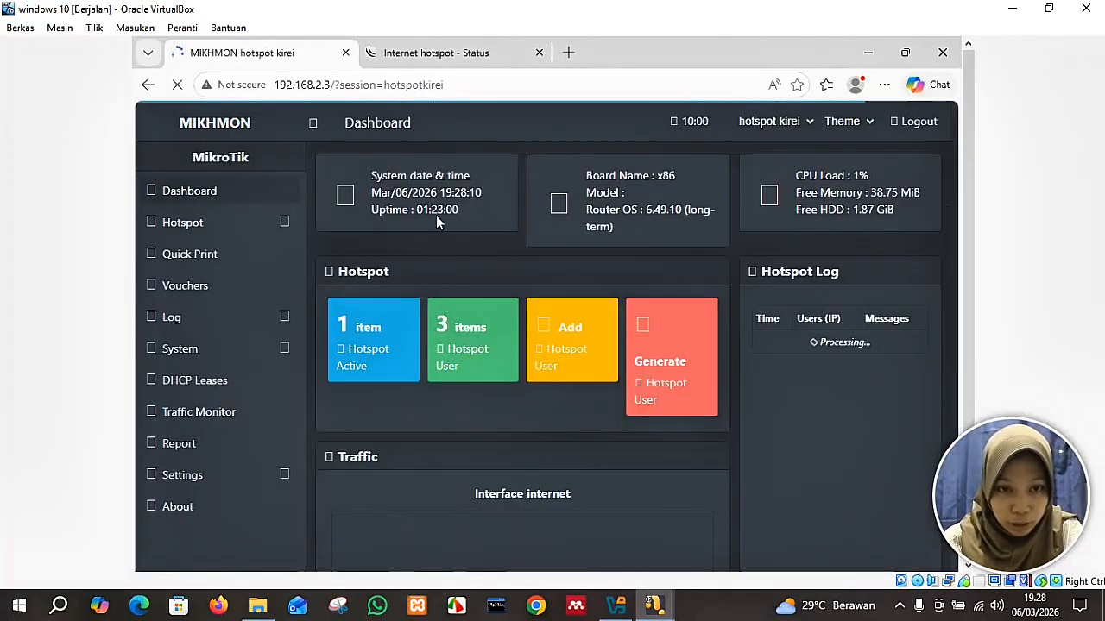
click(168, 225)
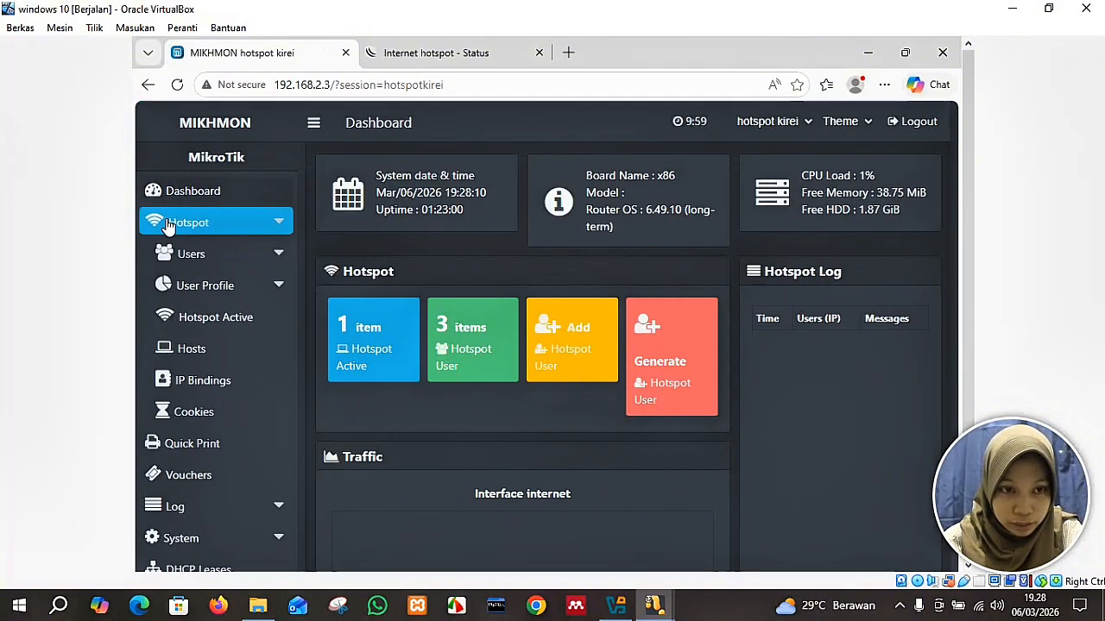
click(274, 293)
click(231, 352)
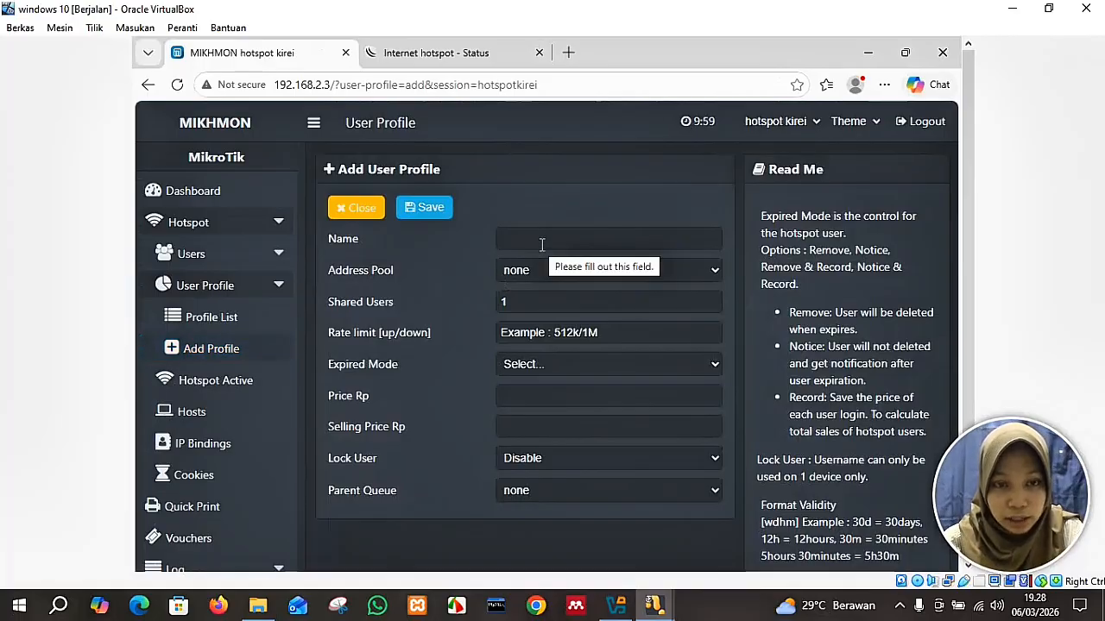
Name the new profile voucher10000 and give it a 512k/1024k rate limit.
click(532, 242)
text(voucher10000)
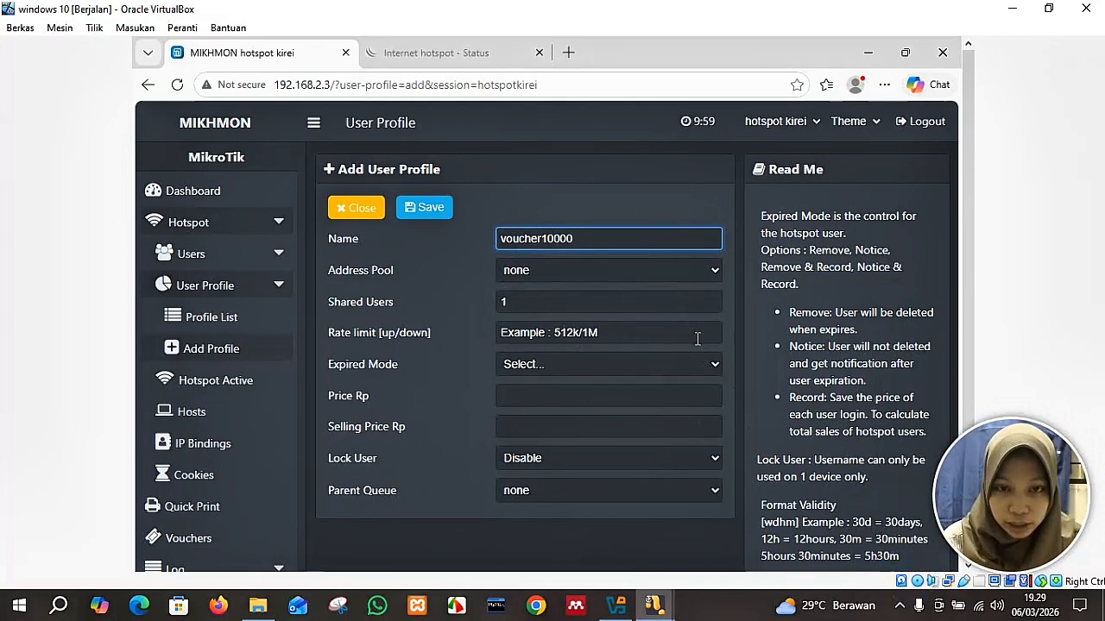
click(585, 333)
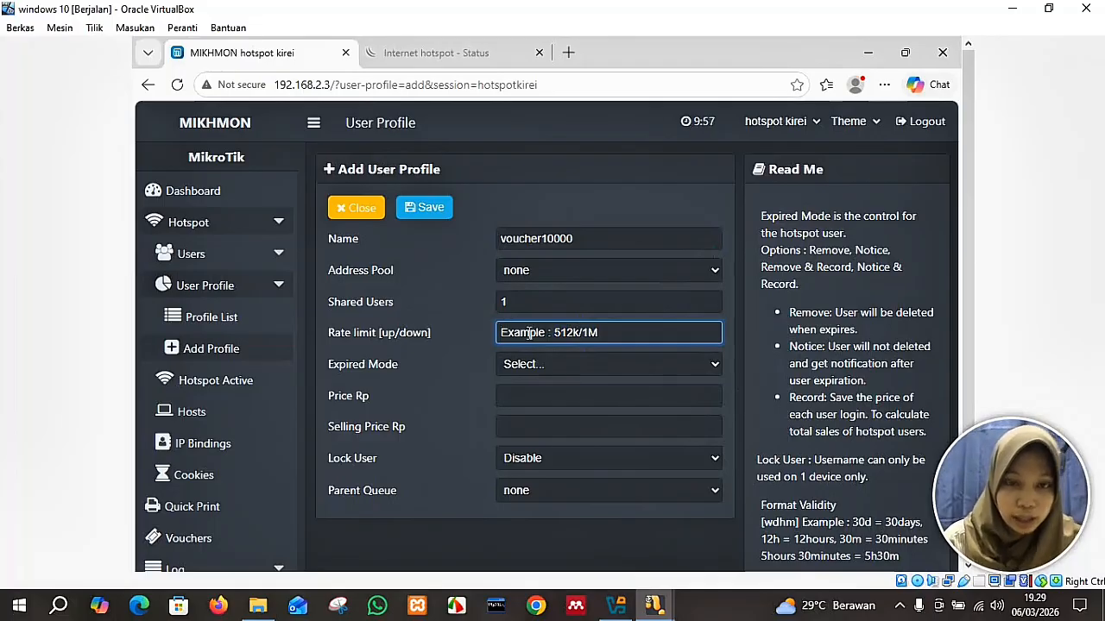
text(256)
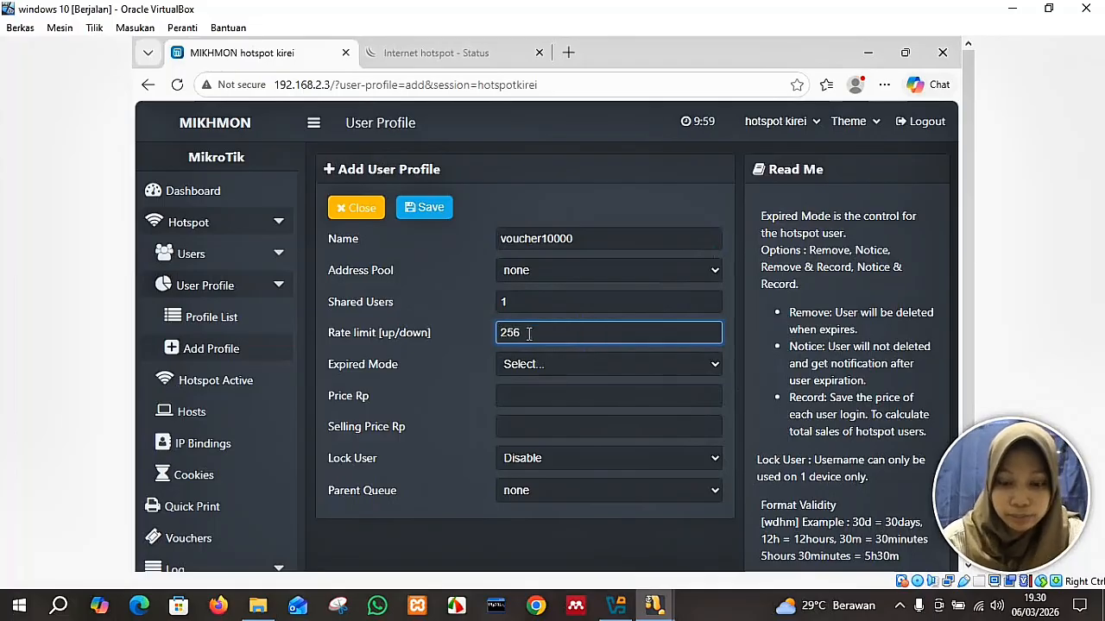
key(BackSpace)
key(BackSpace)
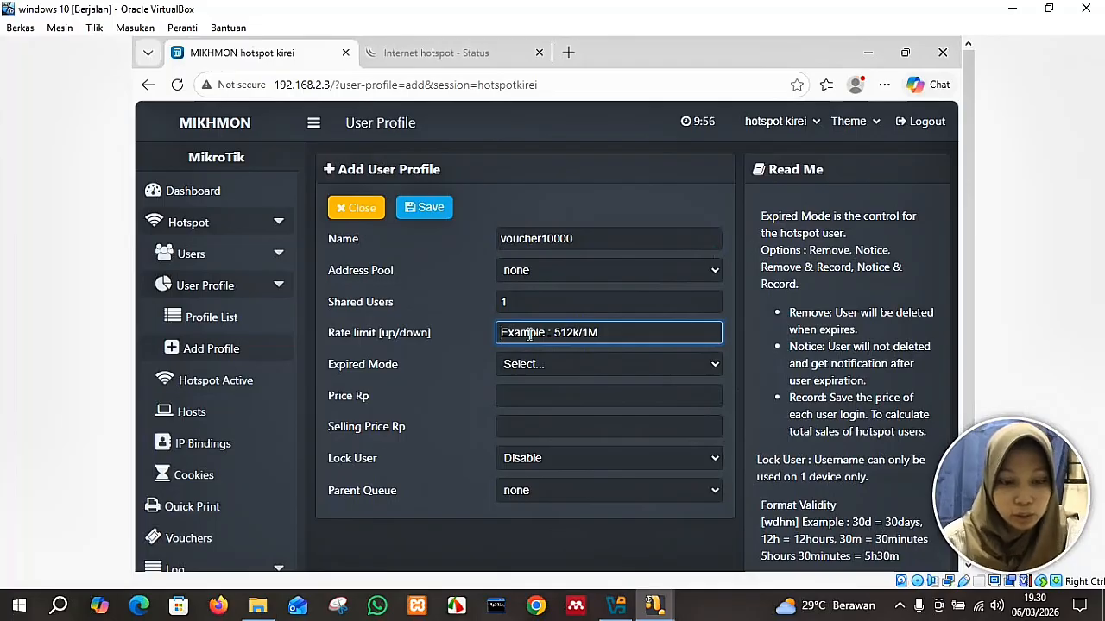
text(512k)
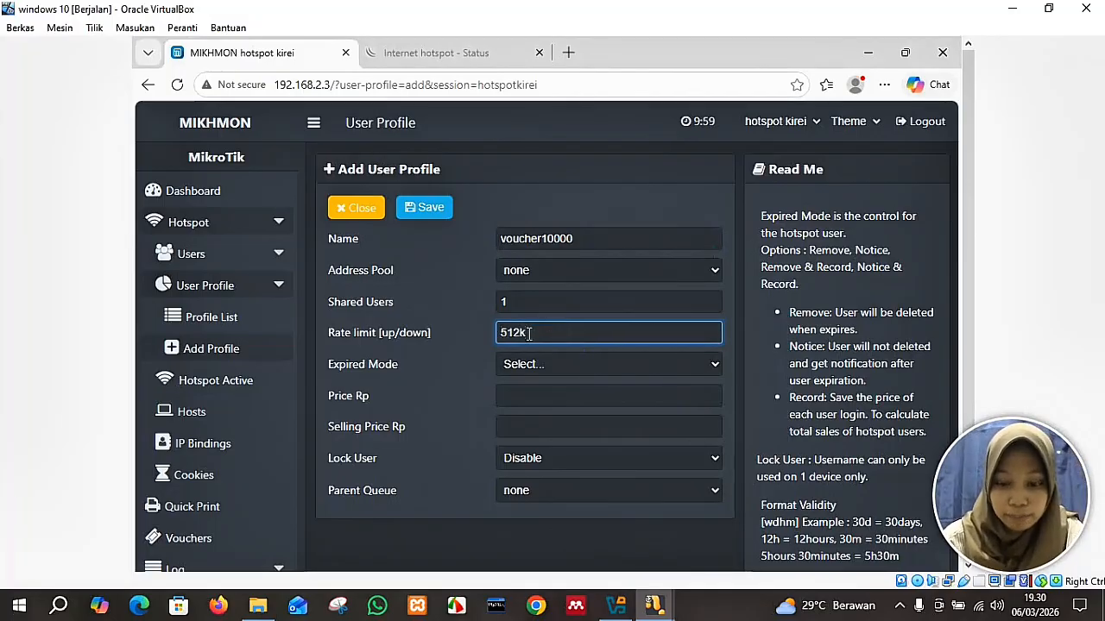
text(/1024)
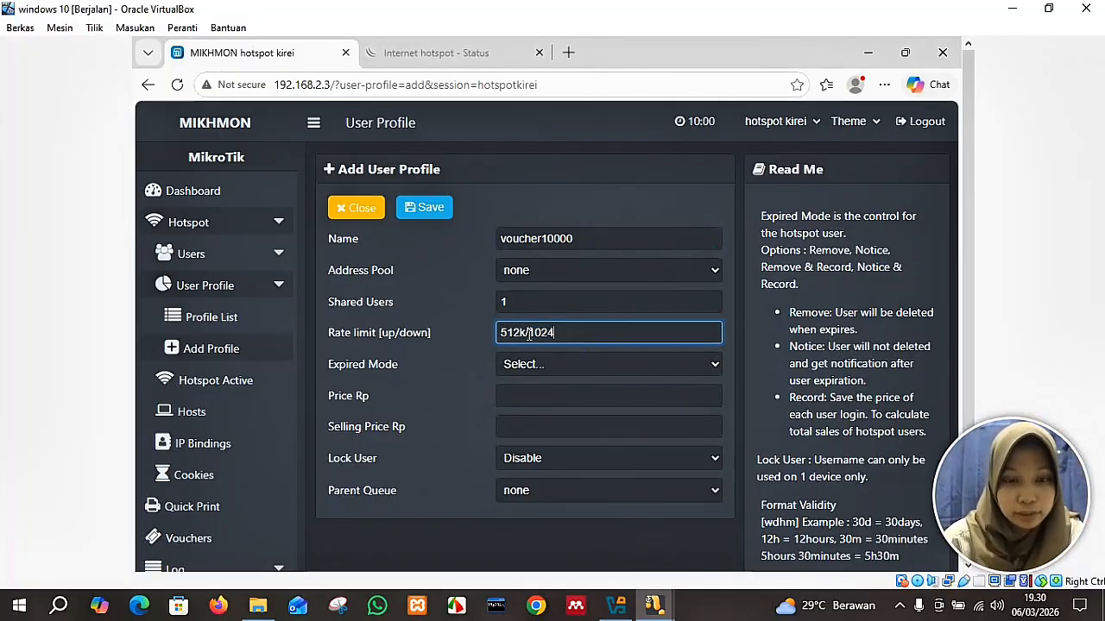
text(k)
Set Remove on expiry, 1h validity, price 10000 and selling price 120000, then save the profile.
click(591, 370)
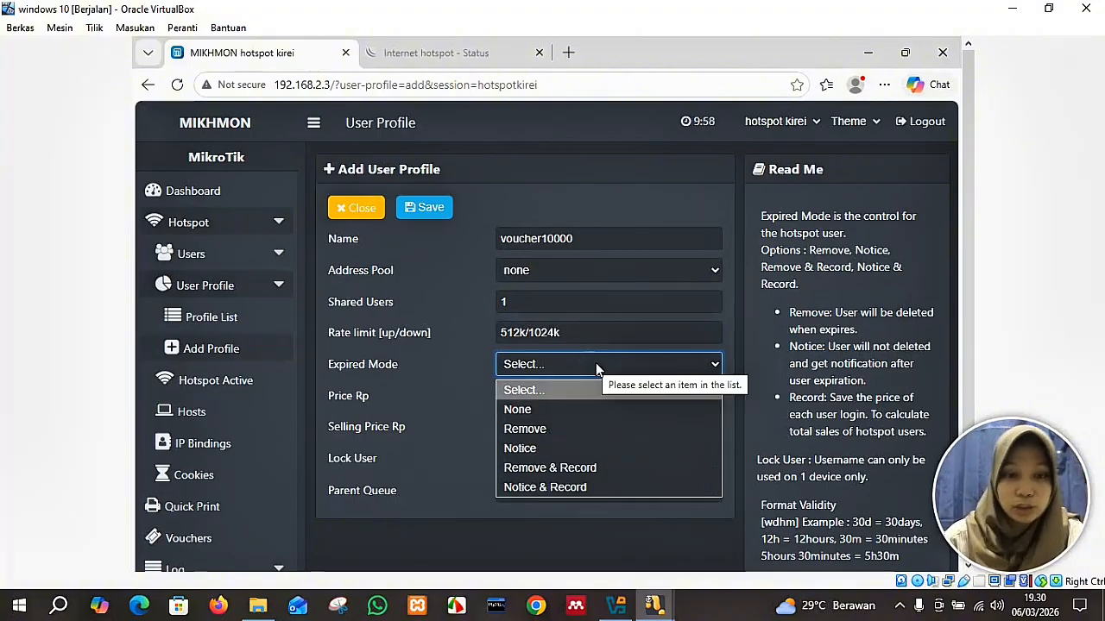
click(598, 430)
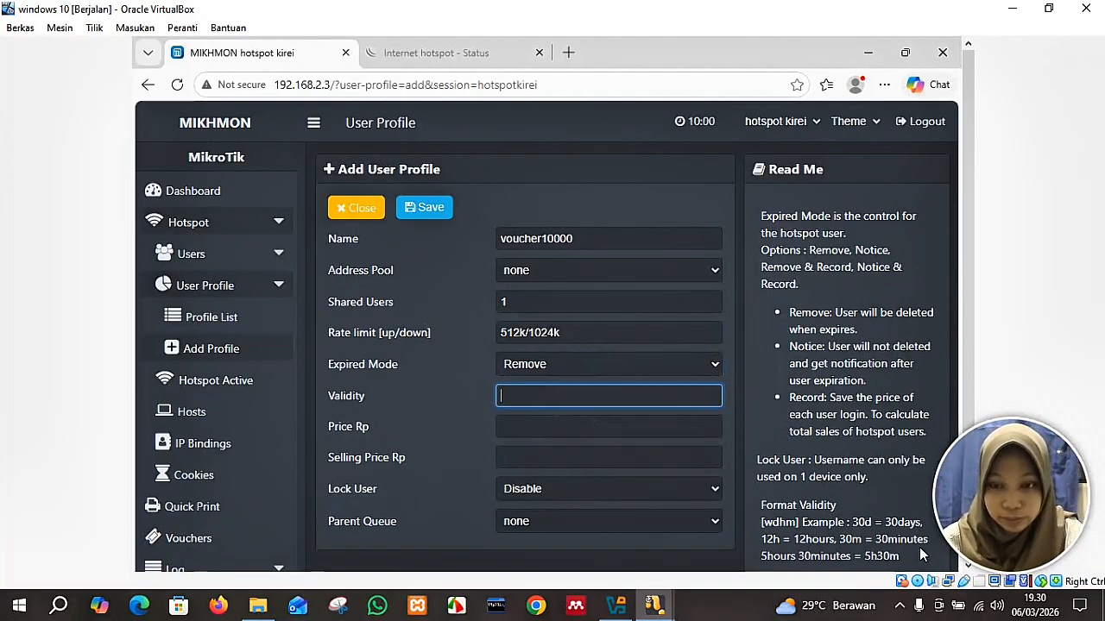
text(1h)
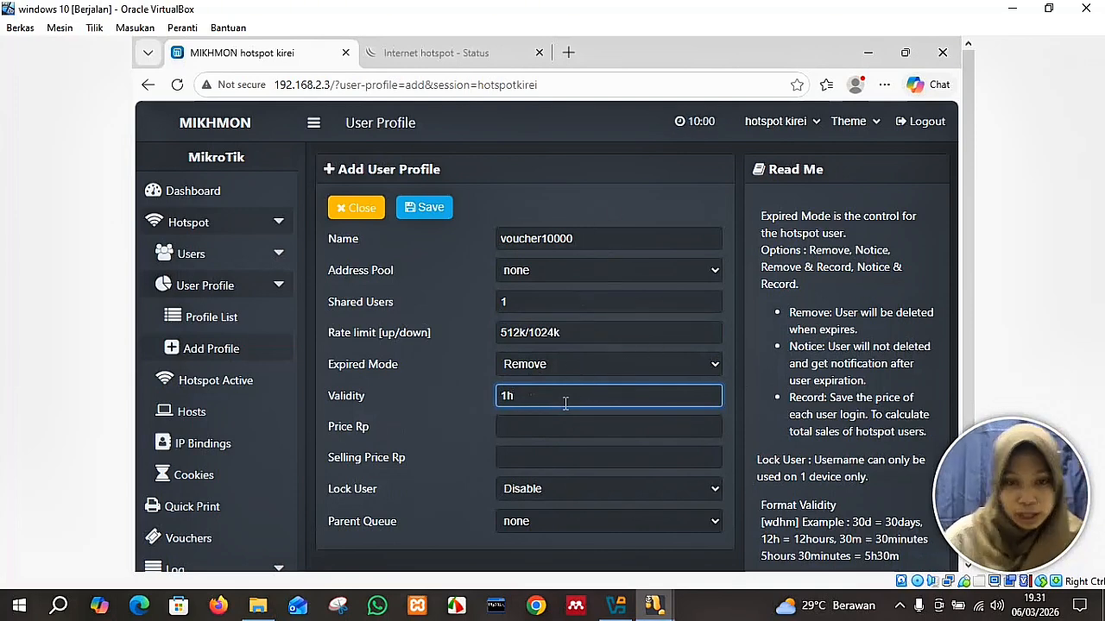
click(540, 429)
text(10000)
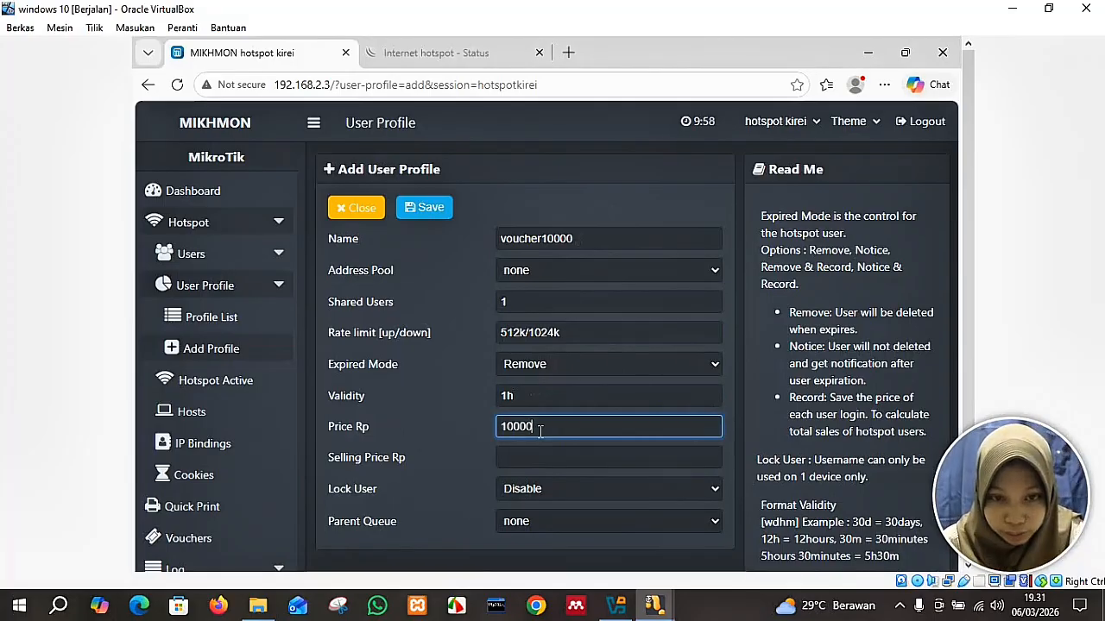
click(540, 452)
text(120000)
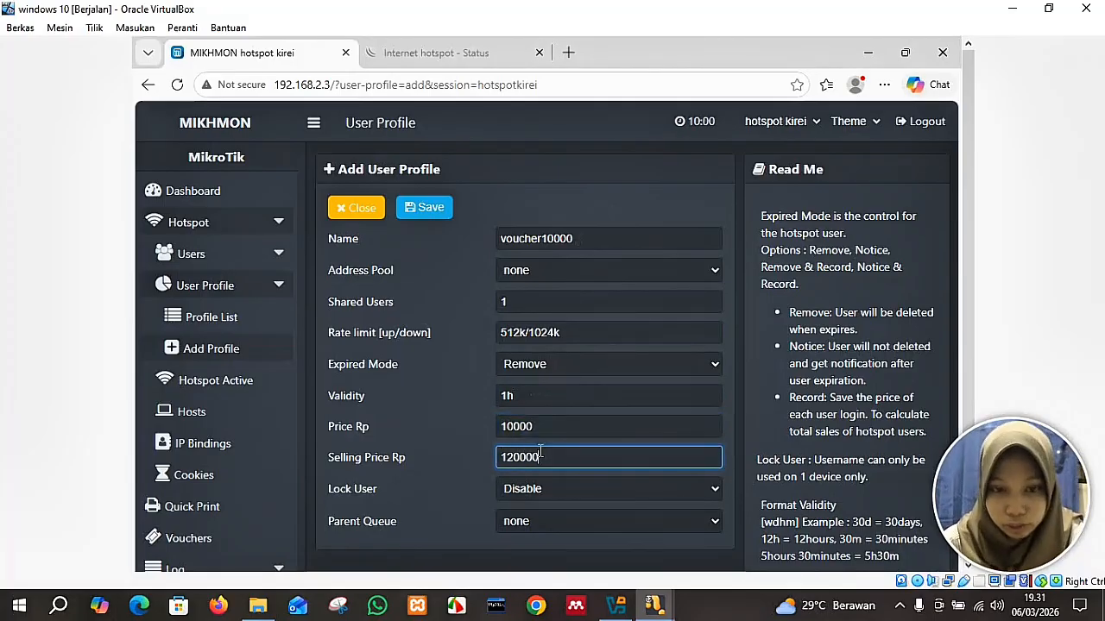
click(423, 209)
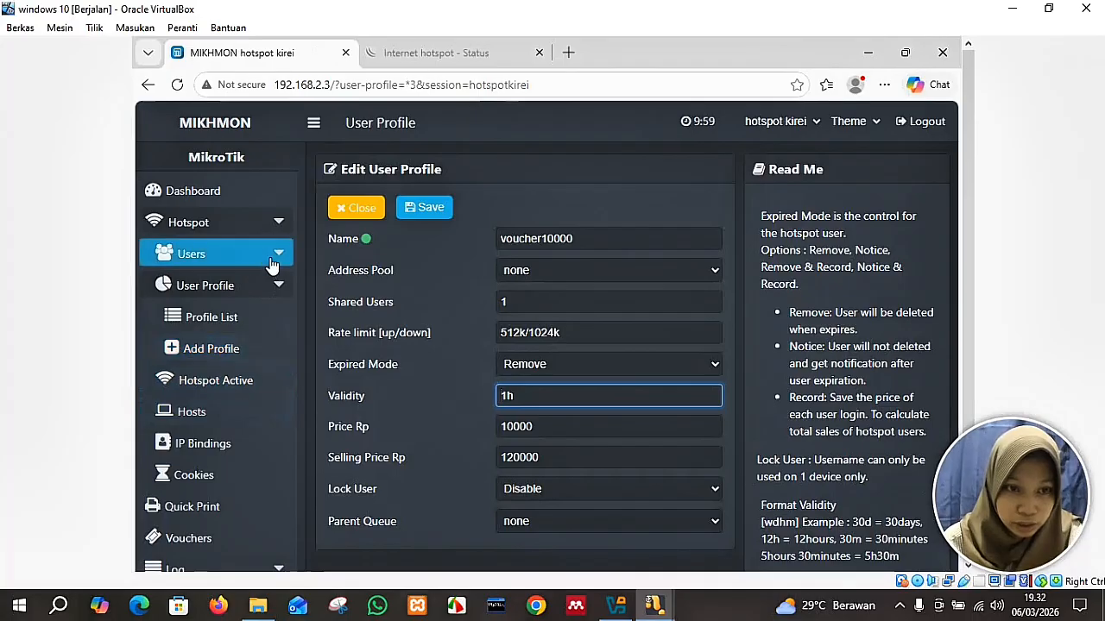
click(272, 264)
In Generate User, set quantity 25, name length 5 and profile voucher10000, then generate.
click(254, 354)
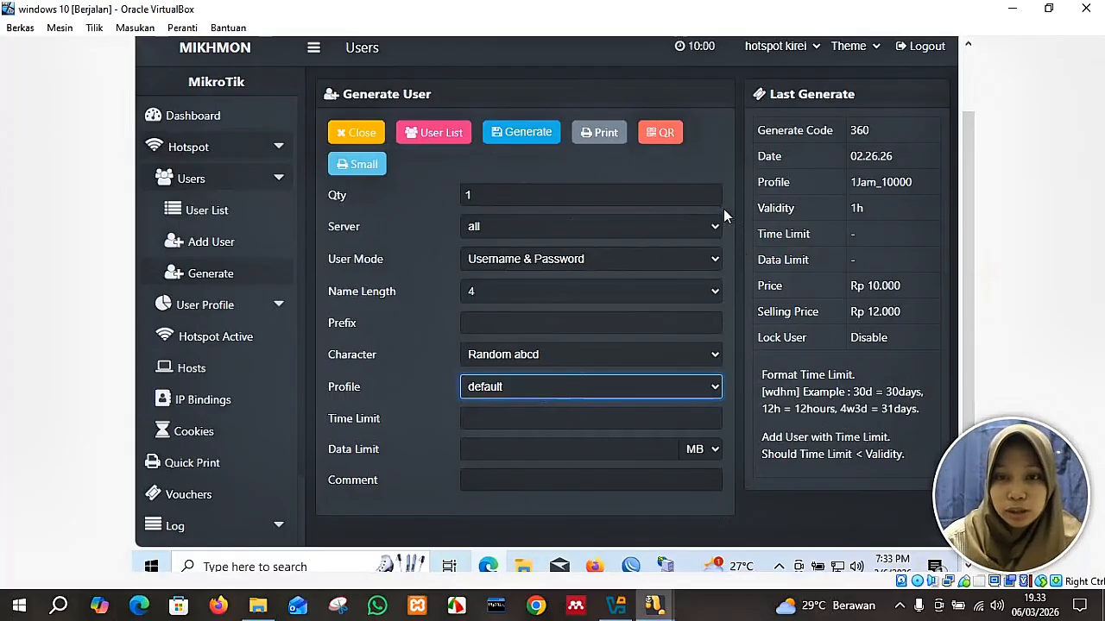
click(565, 194)
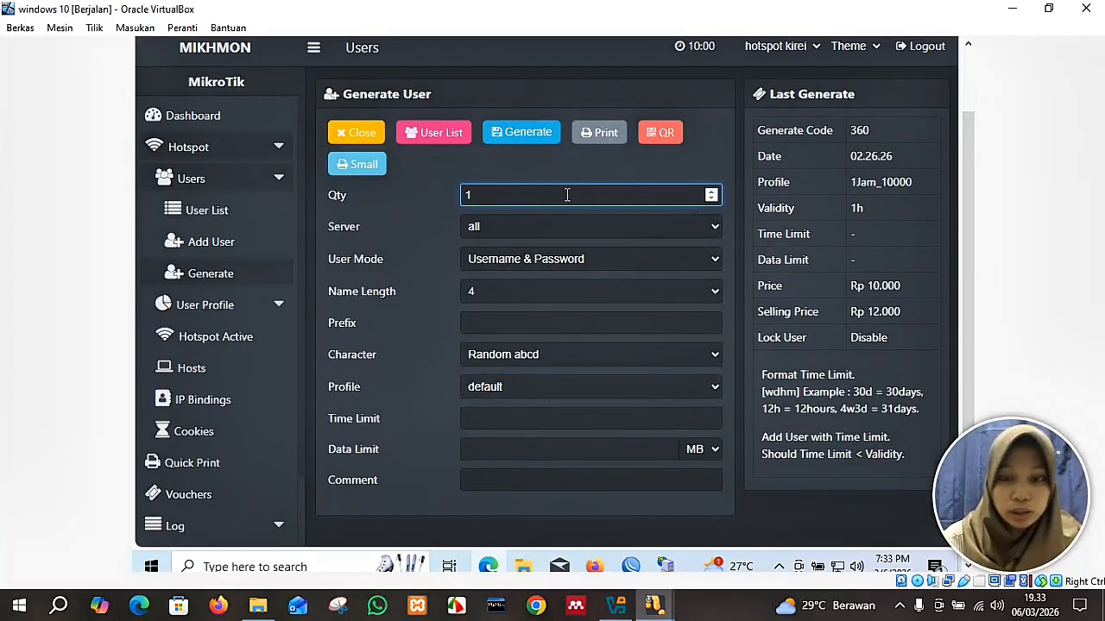
key(BackSpace)
text(25)
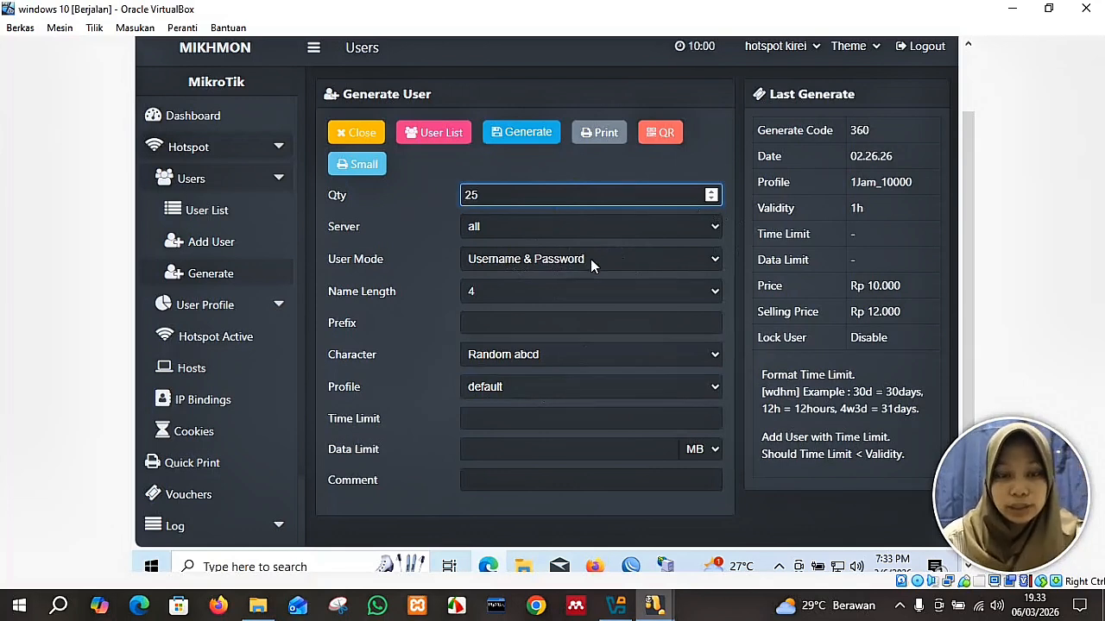
click(490, 291)
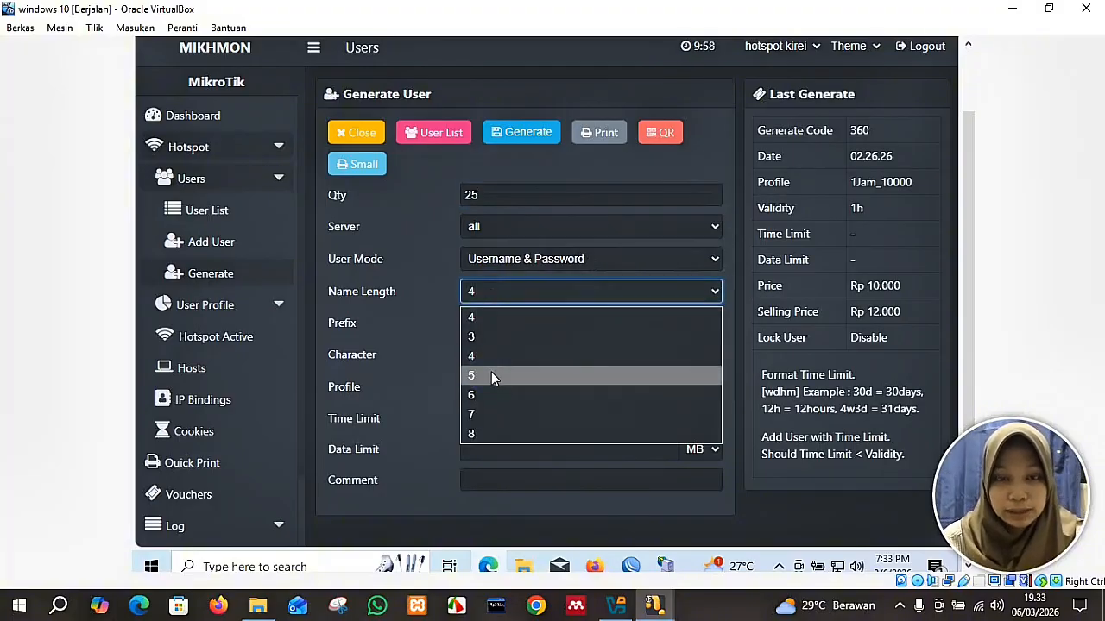
click(491, 375)
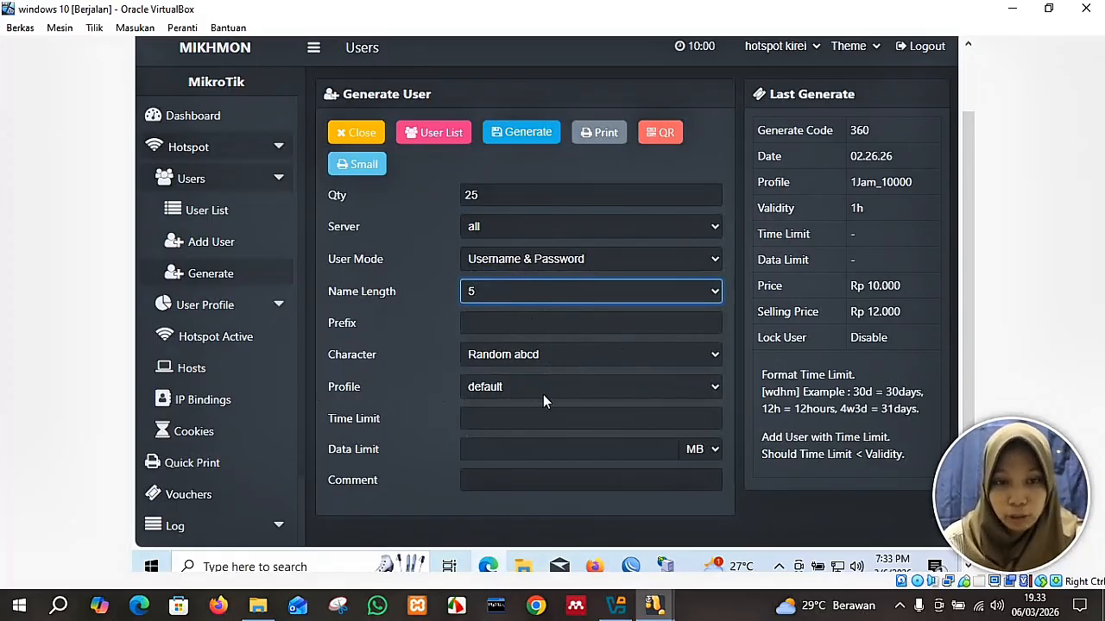
click(708, 393)
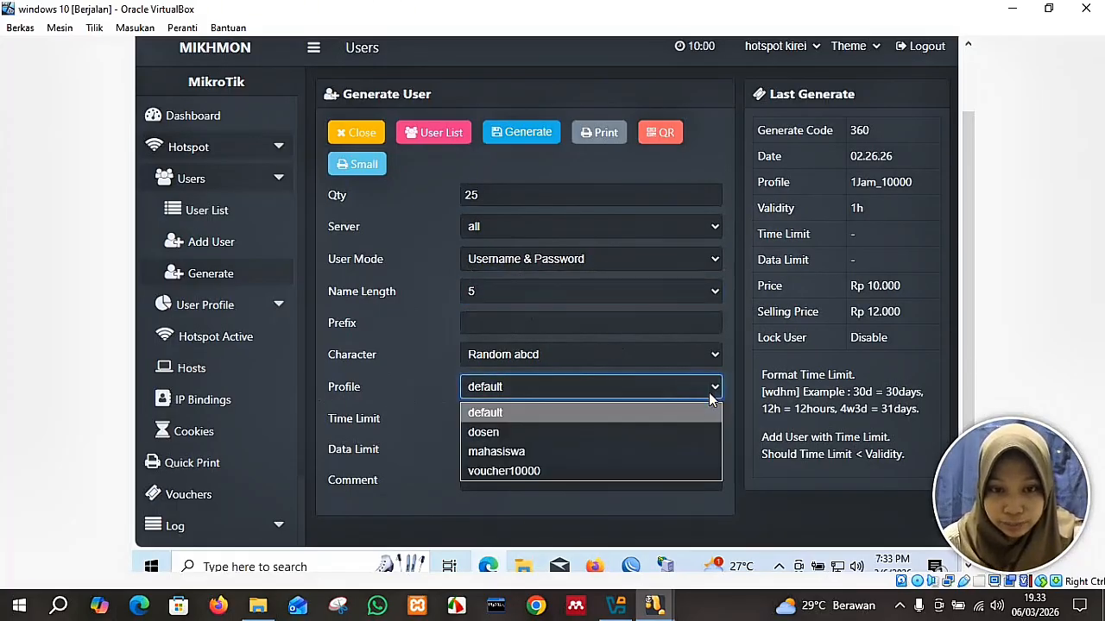
click(613, 469)
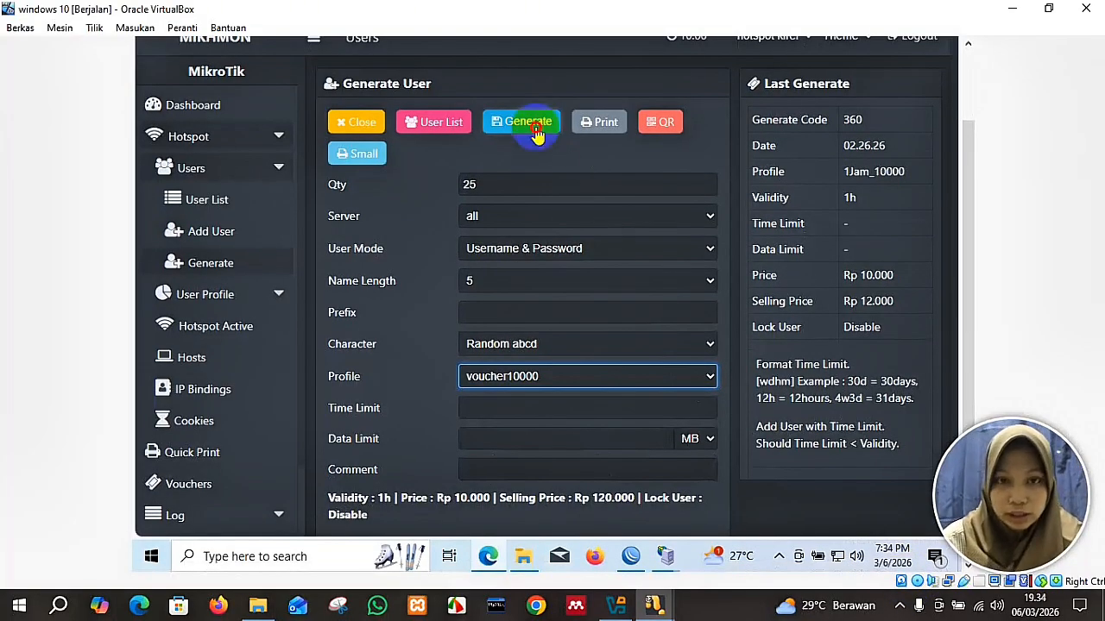
click(537, 134)
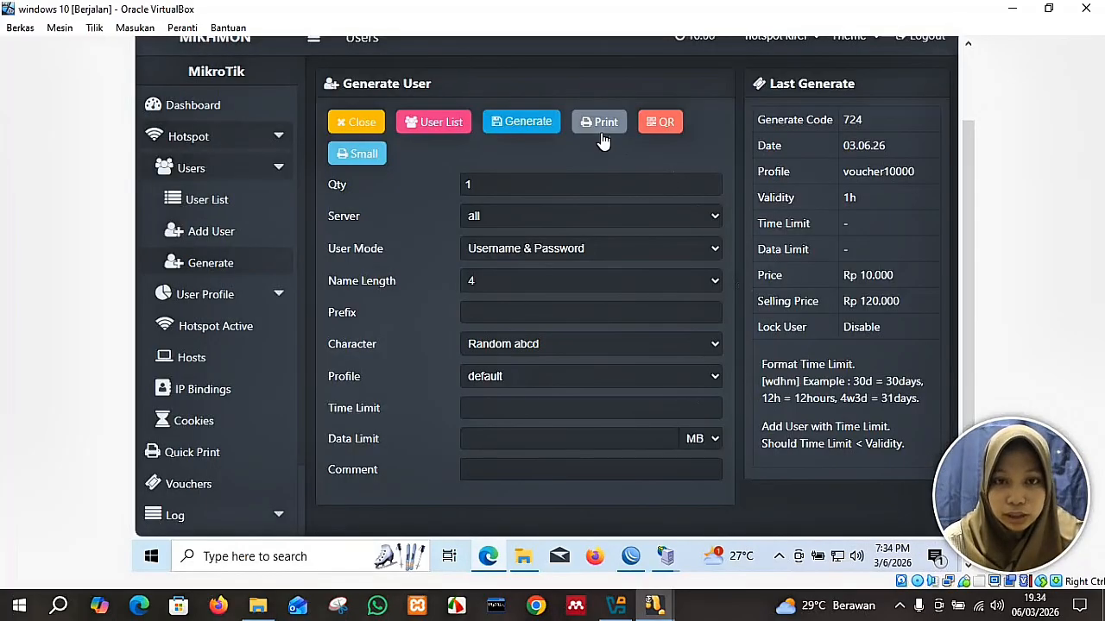
Open the print preview of the 1h Rp 120.000 voucher cards and glance at the hotspot tab.
click(604, 138)
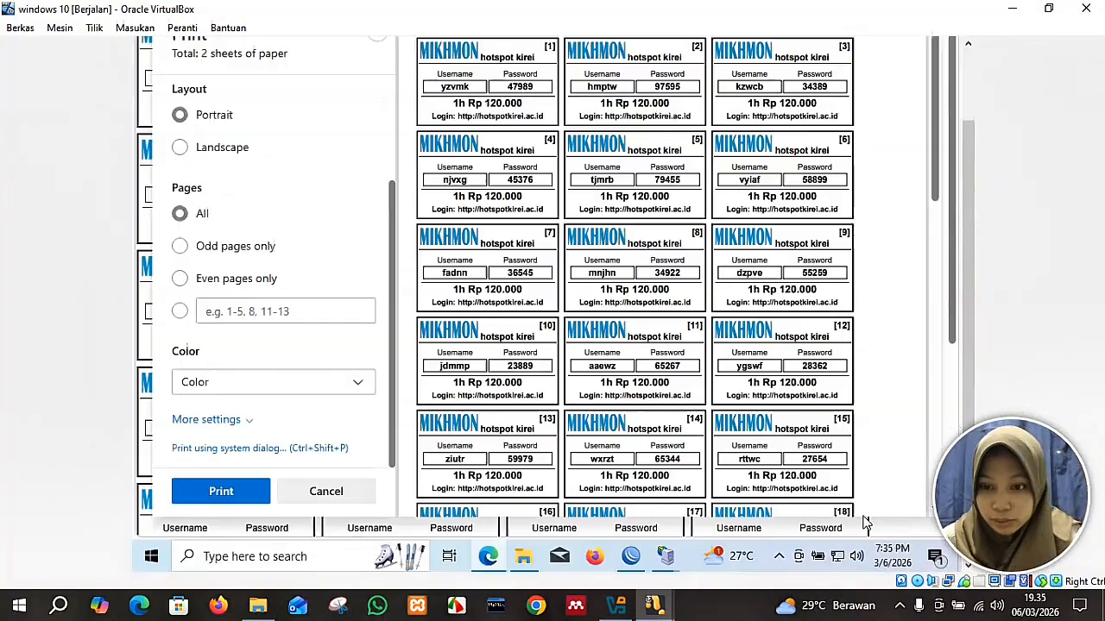
drag(963, 338, 954, 276)
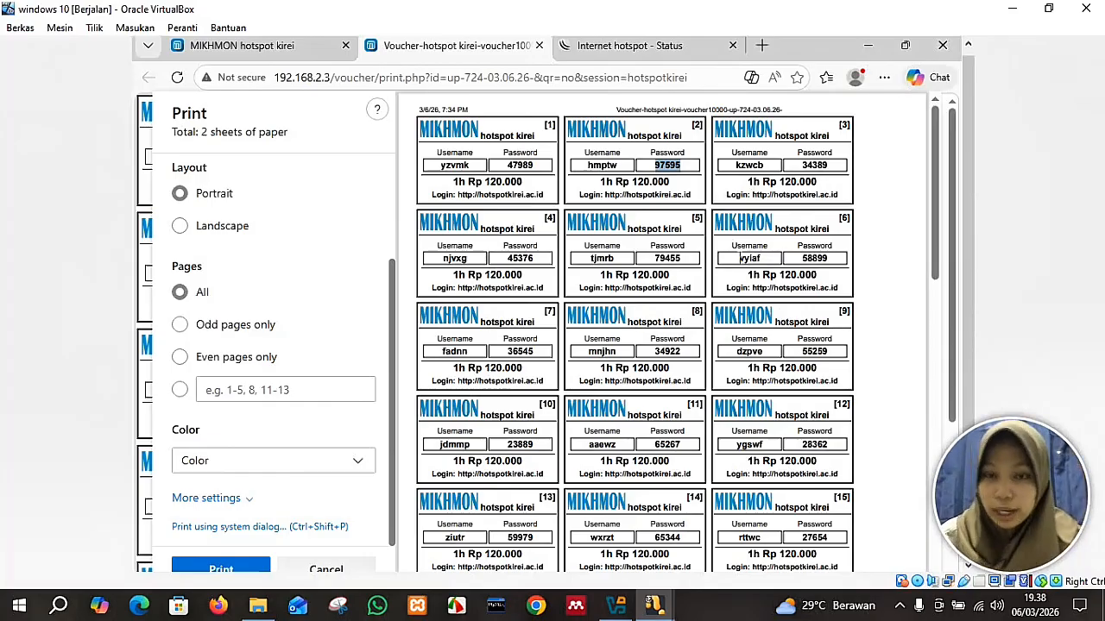
click(649, 43)
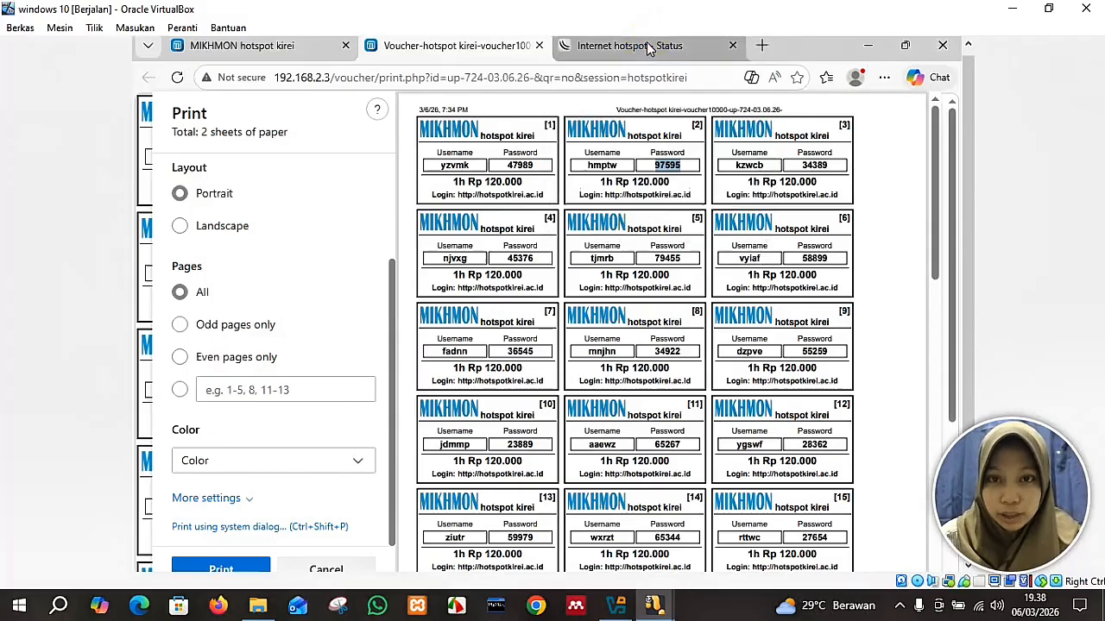
click(649, 46)
click(475, 48)
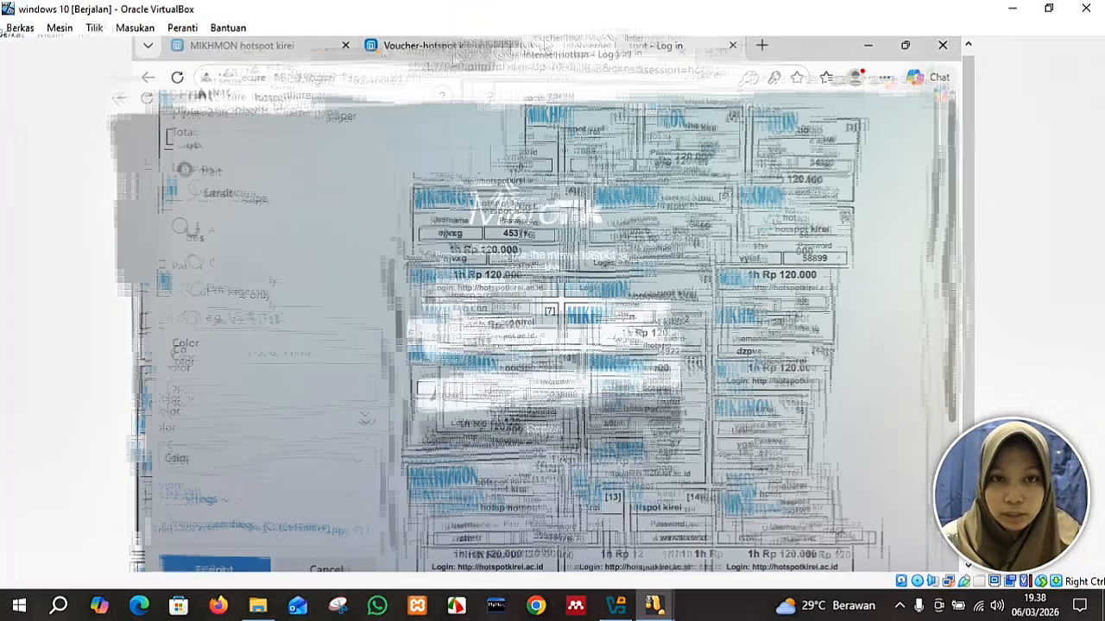
click(770, 164)
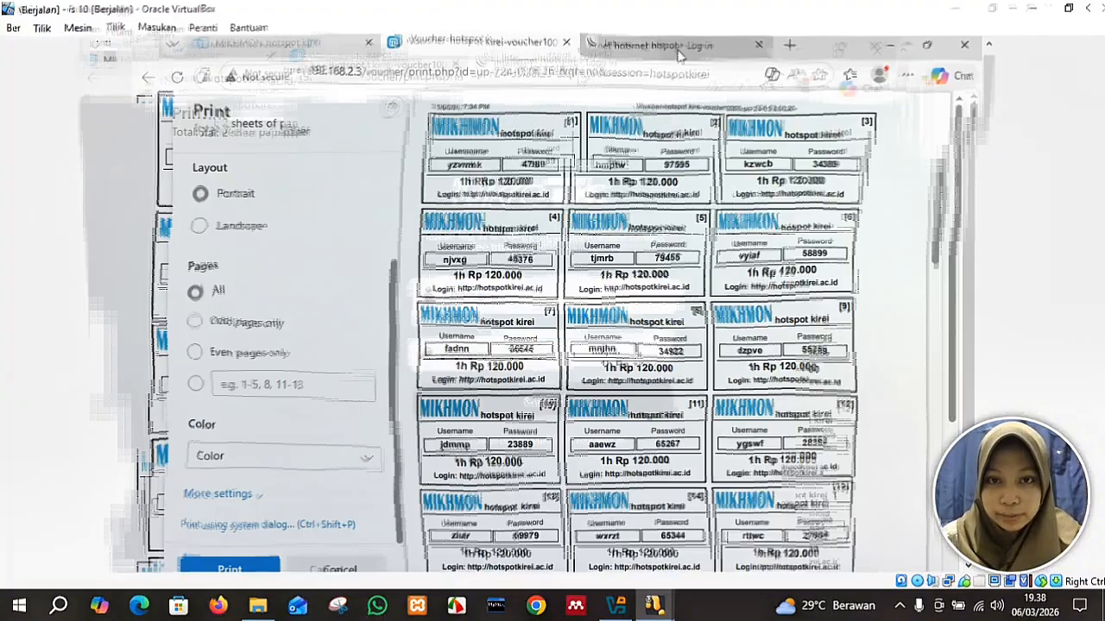
Log in on the hotspot page with a voucher's username and password, choosing Not now for saving it.
click(648, 50)
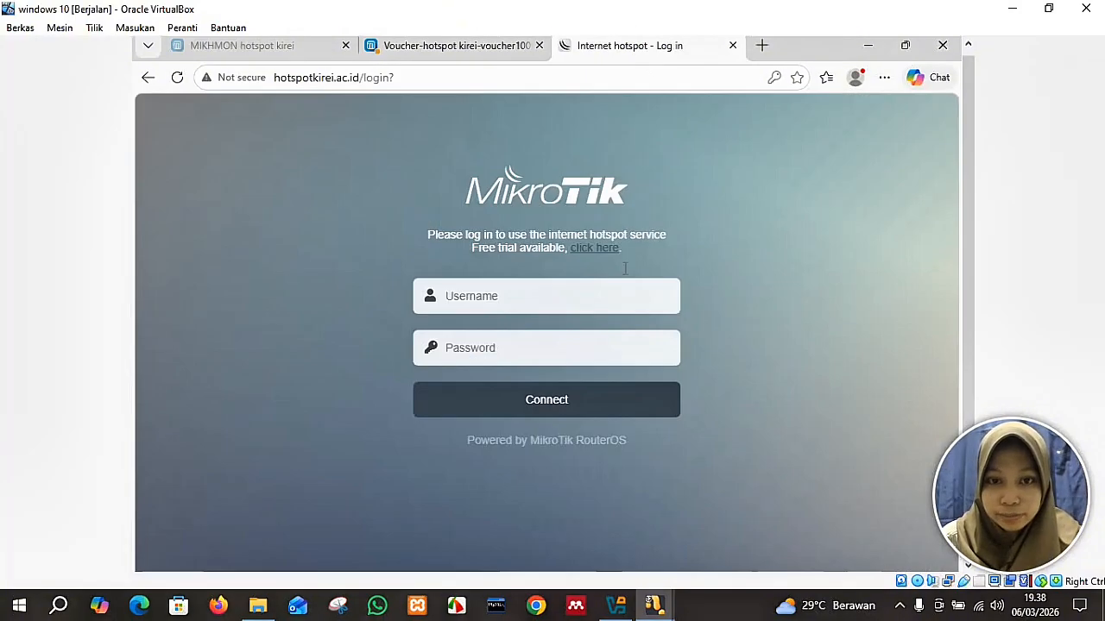
click(595, 296)
text(kzwcb)
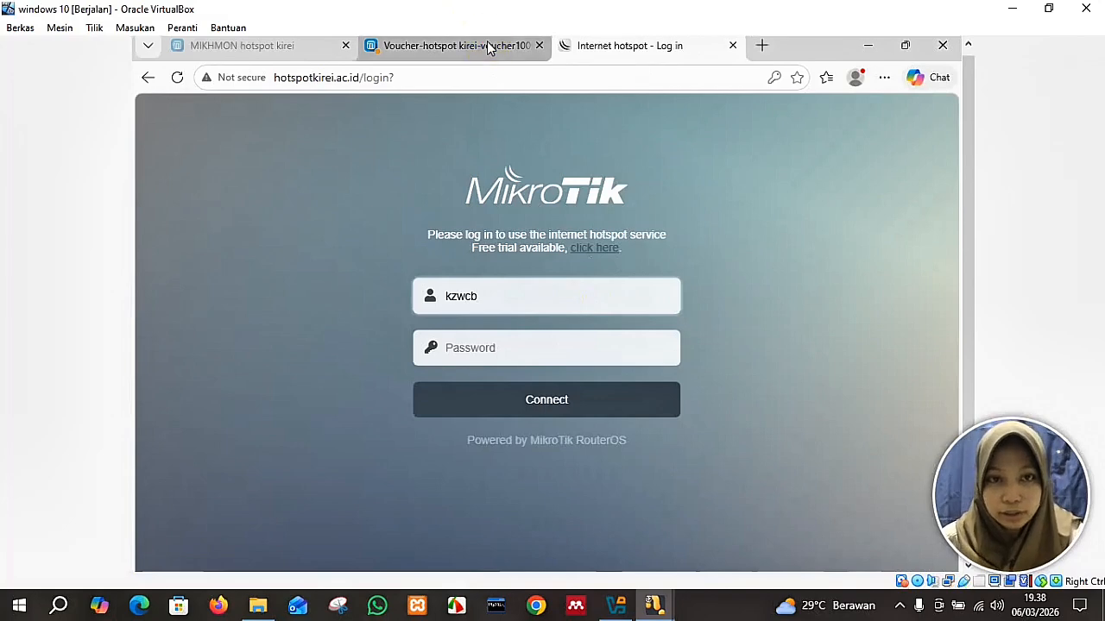
click(487, 43)
click(596, 50)
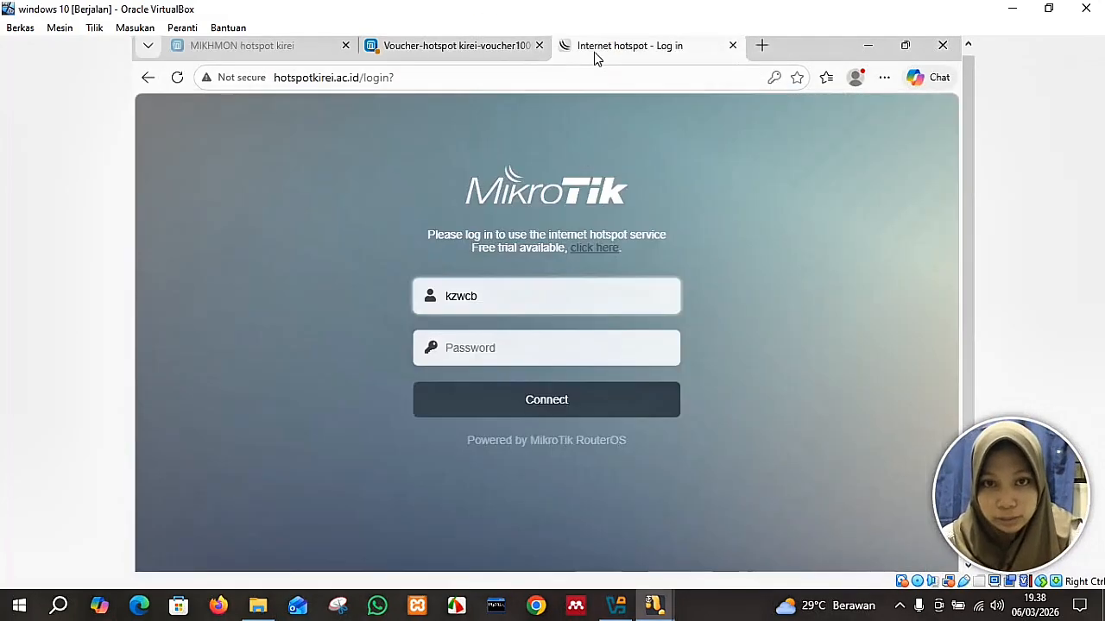
click(540, 347)
text(k)
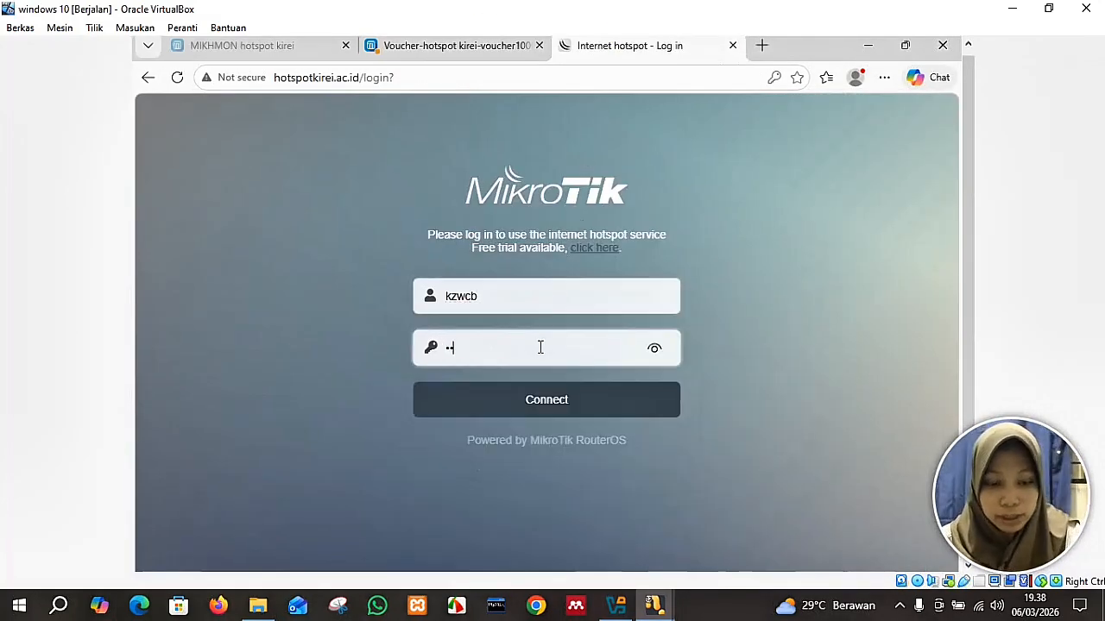
text(4369)
click(654, 348)
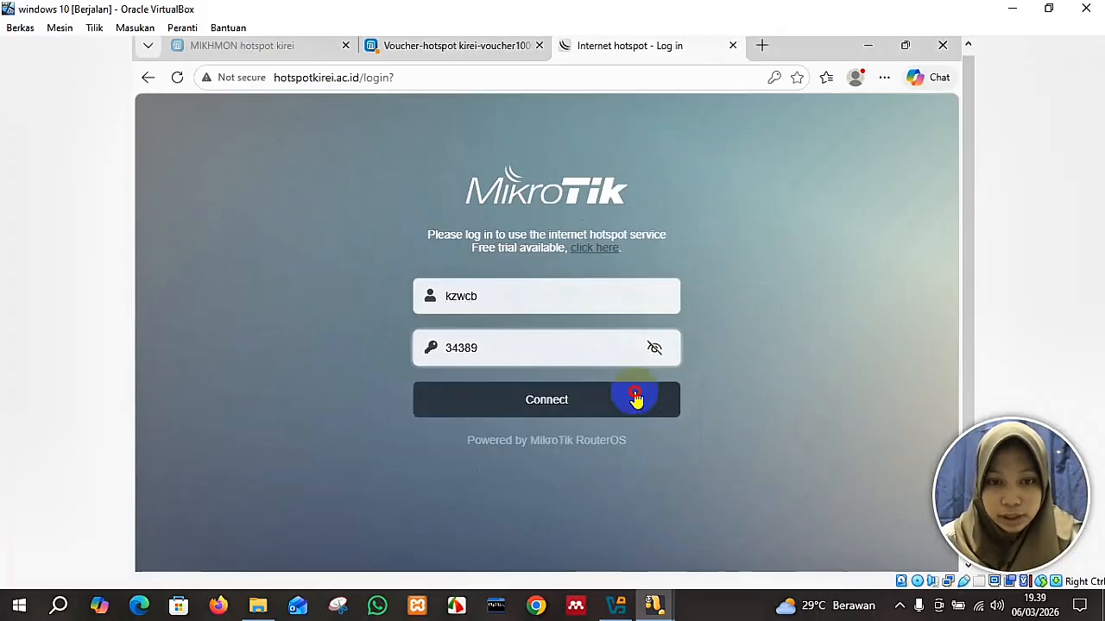
click(634, 395)
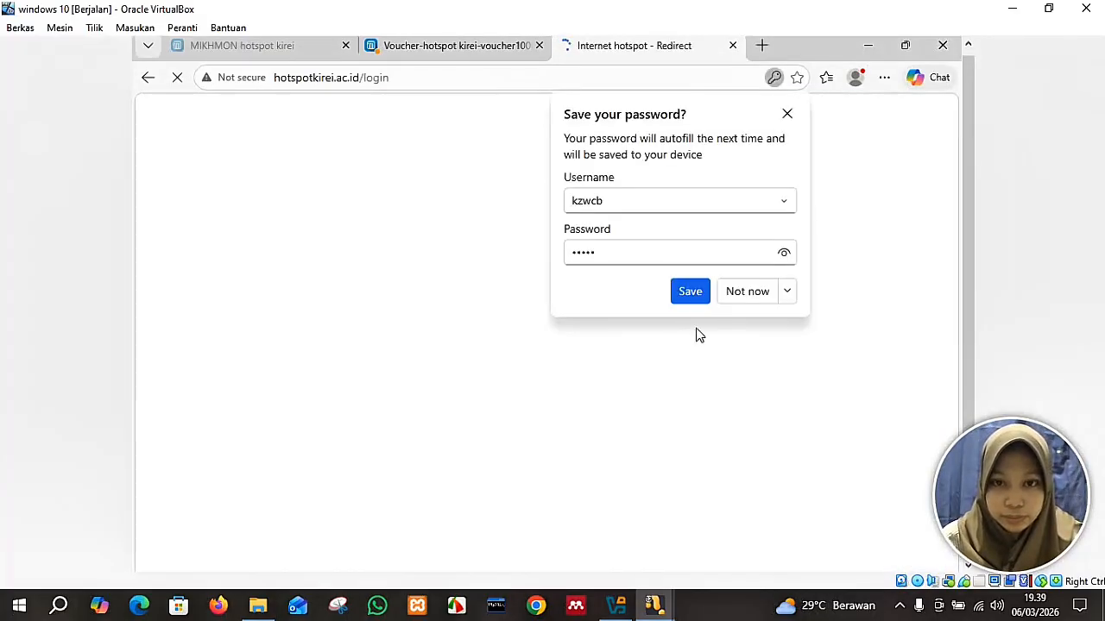
click(738, 299)
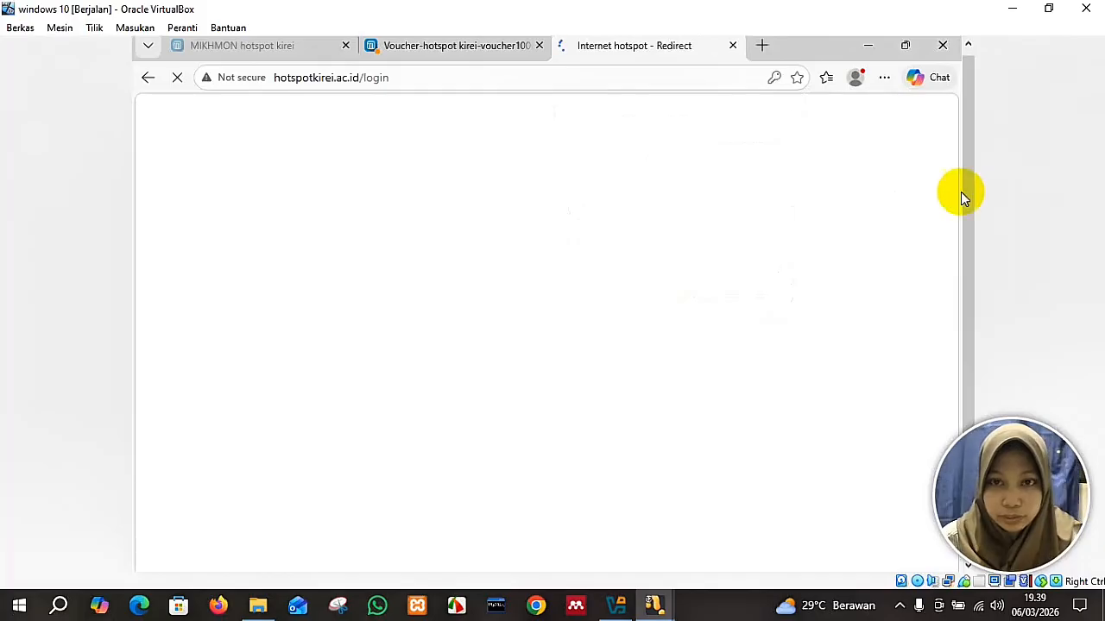